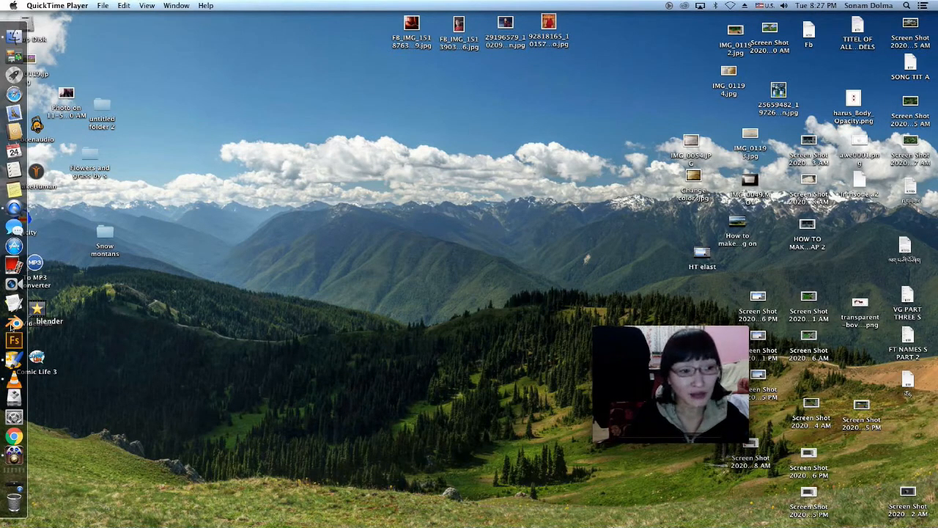
# - Launch Blender, dismiss the splash screen and move the webcam window clear of the upper viewport
pyautogui.click(12, 325)
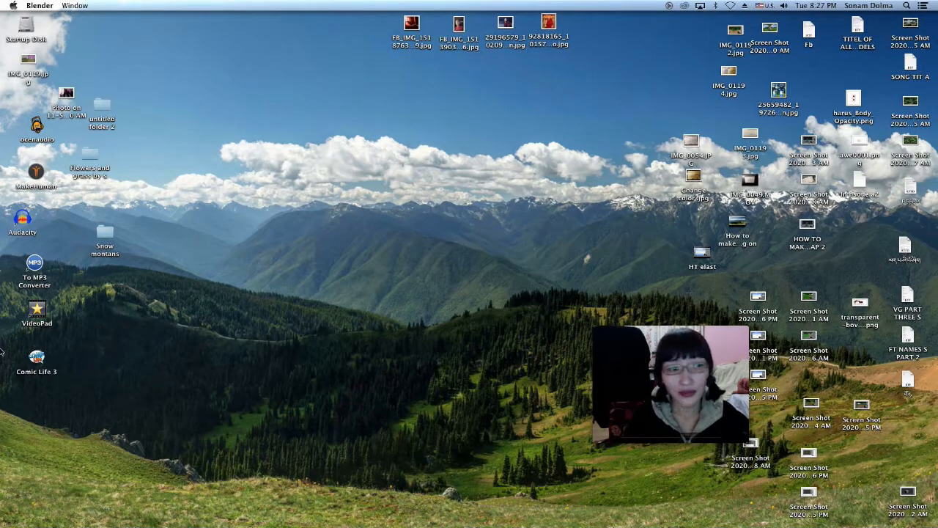
pyautogui.moveTo(2, 335)
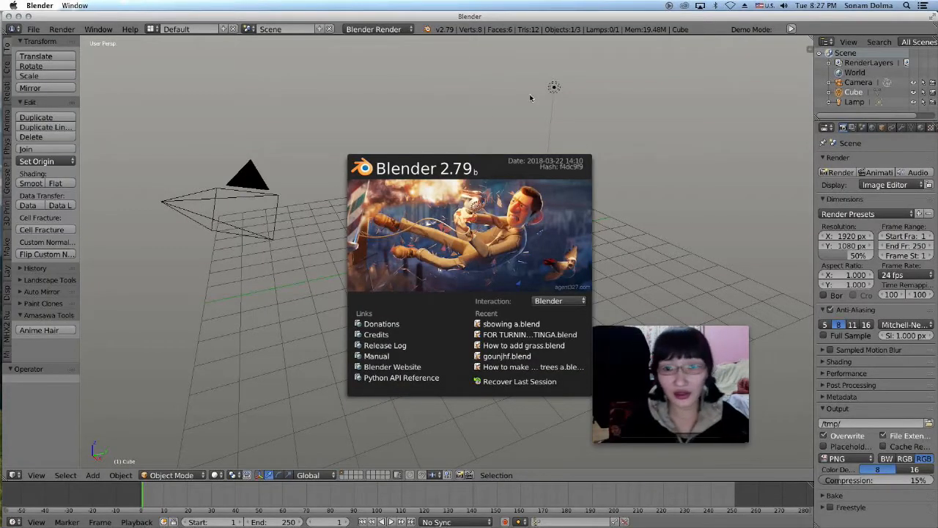
pyautogui.click(505, 95)
pyautogui.moveTo(697, 340); pyautogui.dragTo(656, 364)
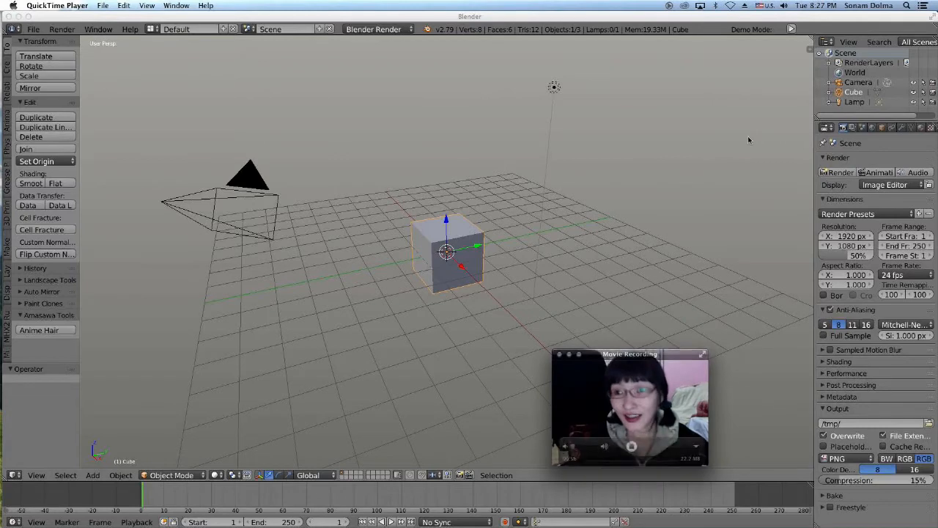
# - Show the 3D view's properties region, start the Screencast Keys display and set its mouse icon size to 150
pyautogui.click(811, 50)
pyautogui.press('n')
pyautogui.scroll(-5, 767, 401)
pyautogui.scroll(-4, 767, 401)
pyautogui.scroll(-2, 754, 440)
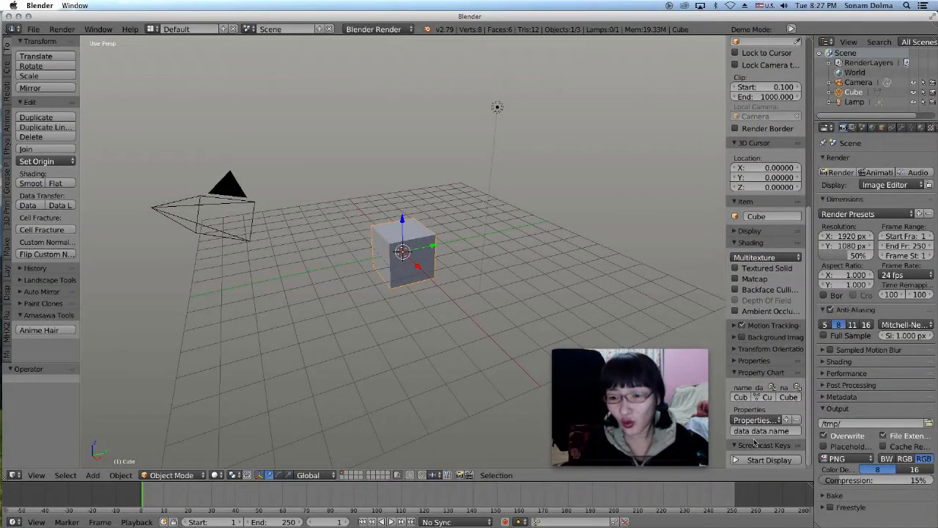
pyautogui.click(766, 459)
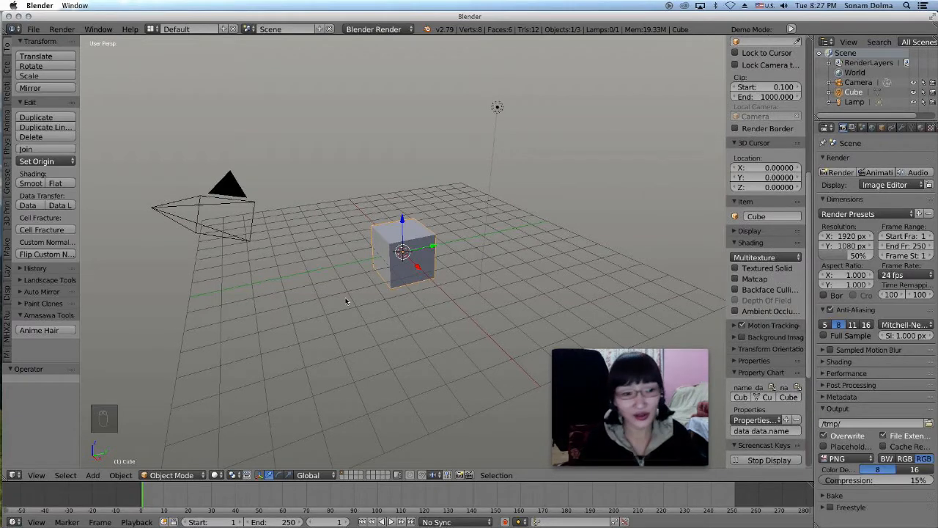
pyautogui.click(735, 444)
pyautogui.scroll(-3, 737, 436)
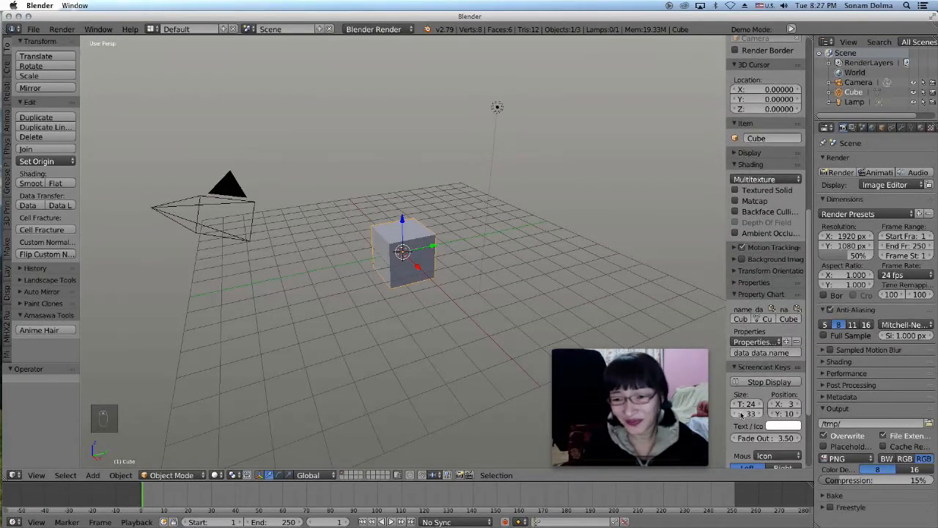
pyautogui.moveTo(746, 414); pyautogui.dragTo(832, 413)
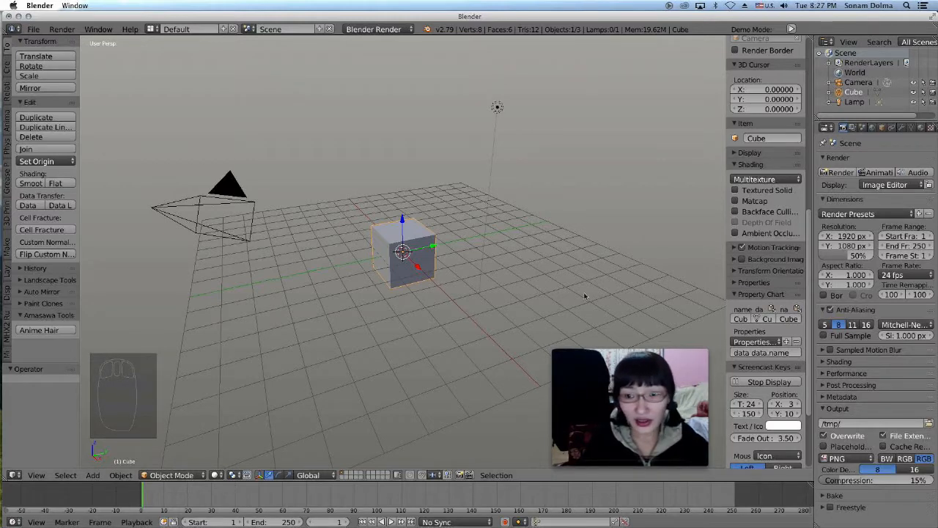
# - Delete all default objects from the scene, including the cube, camera and lamp
pyautogui.moveTo(372, 266); pyautogui.dragTo(440, 245, button='middle')
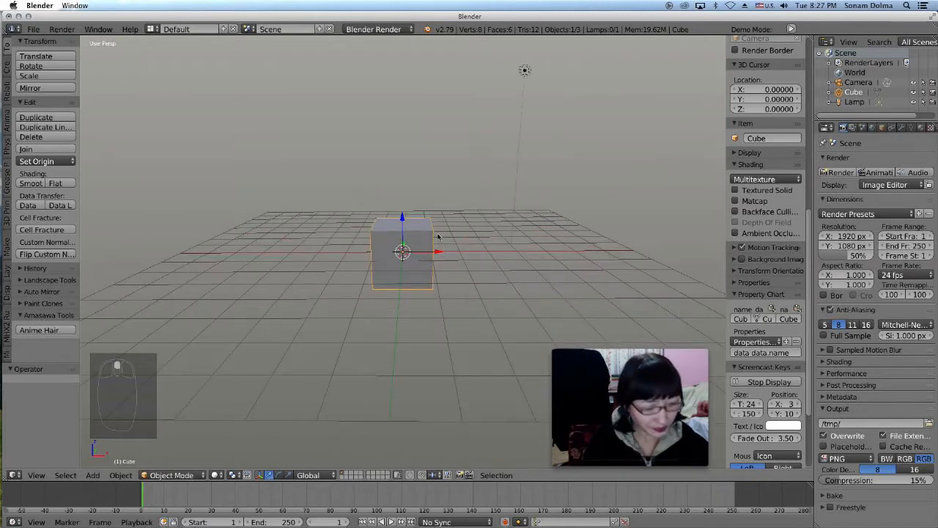
pyautogui.press('a')
pyautogui.press('a')
pyautogui.press('x')
pyautogui.click(438, 241)
pyautogui.scroll(-4, 447, 286)
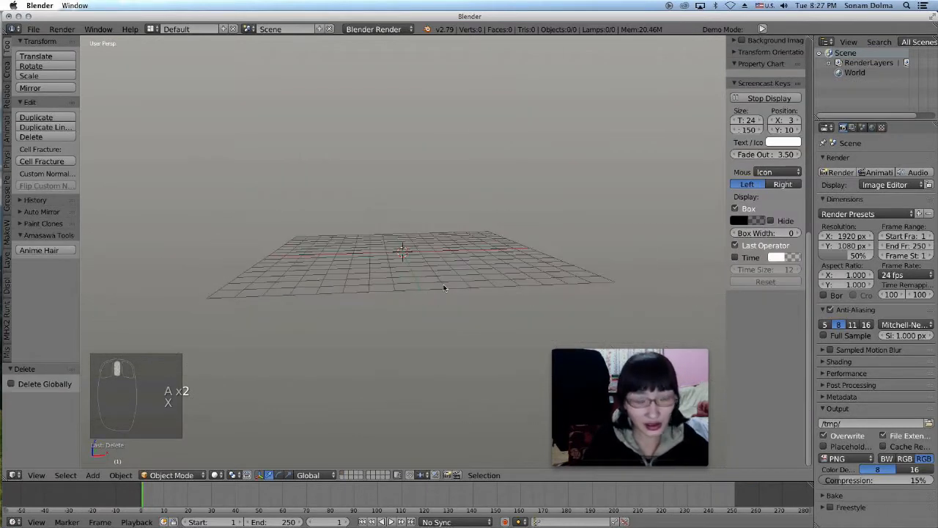
# - Add a plane mesh and scale it up by about 3.75 and again by about 2.39 to form the ground
pyautogui.hotkey('shift', 'a')
pyautogui.moveTo(425, 278)
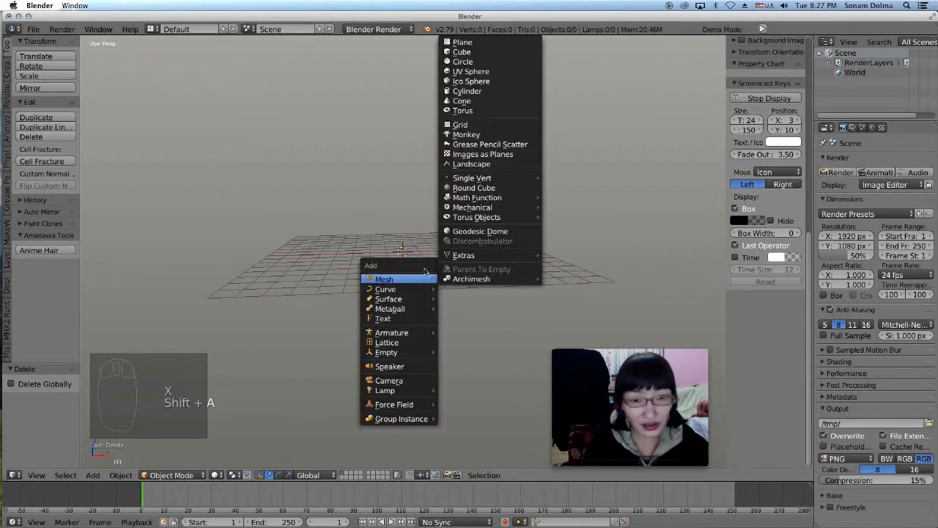
pyautogui.click(461, 42)
pyautogui.press('d')
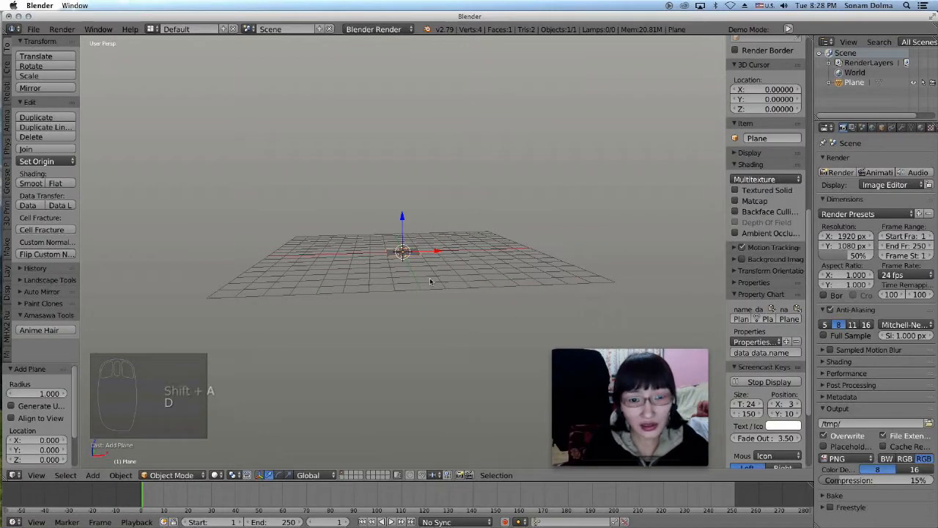
pyautogui.press('d')
pyautogui.press('s')
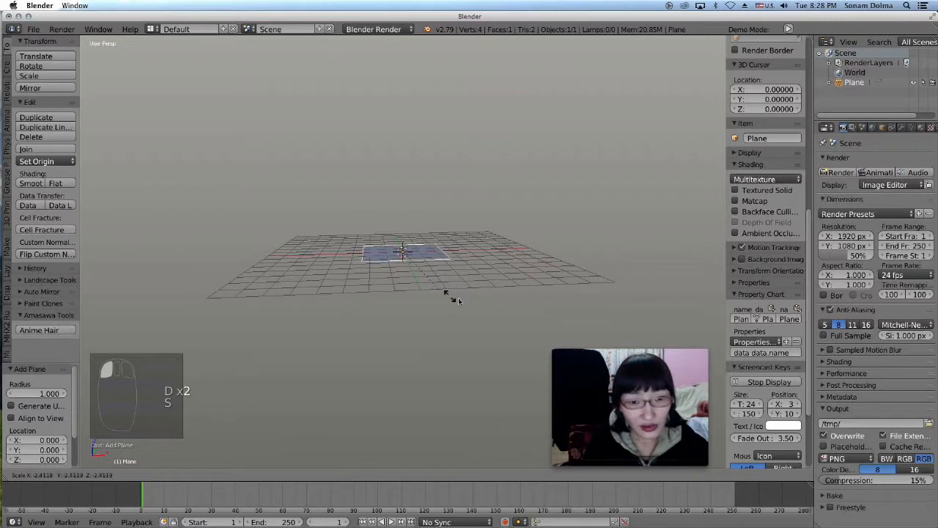
pyautogui.click(438, 275)
pyautogui.press('s')
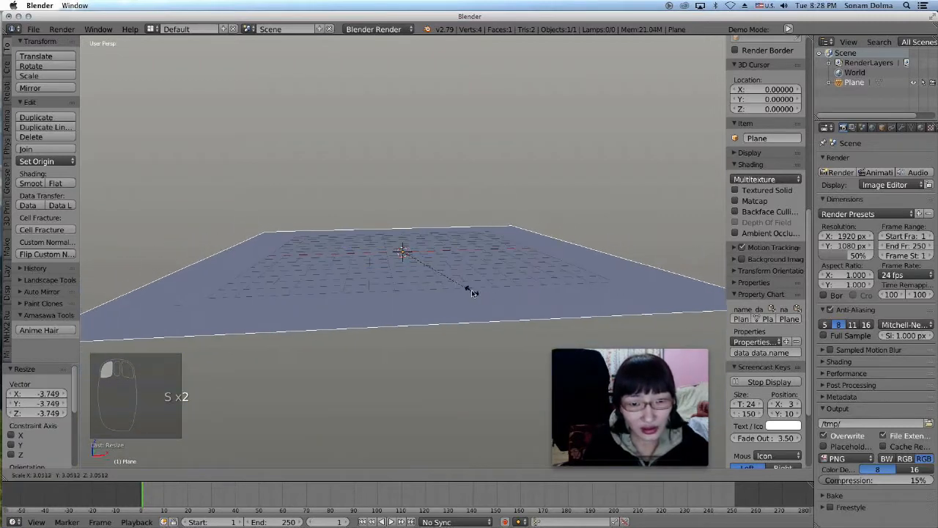
pyautogui.click(462, 284)
# - Switch the plane to Edit Mode and subdivide it with 10 cuts
pyautogui.click(180, 475)
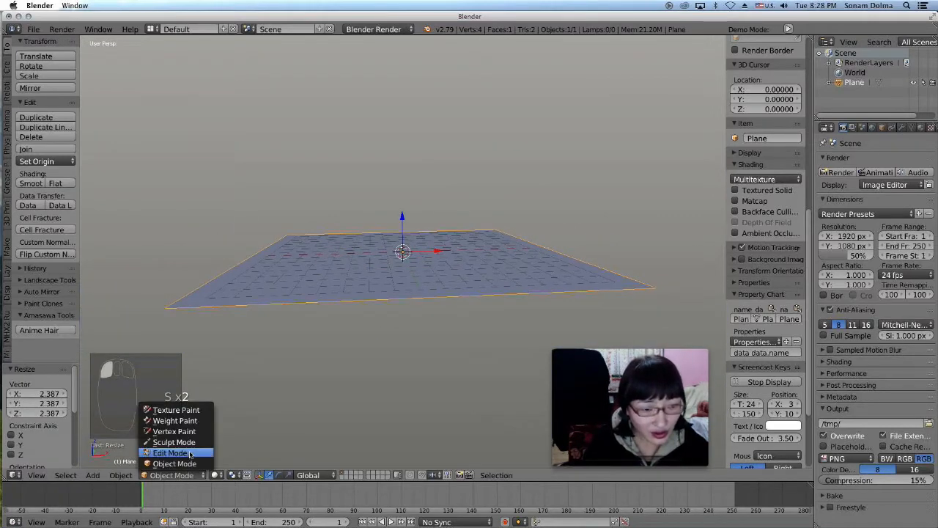
pyautogui.click(170, 452)
pyautogui.scroll(3, 392, 242)
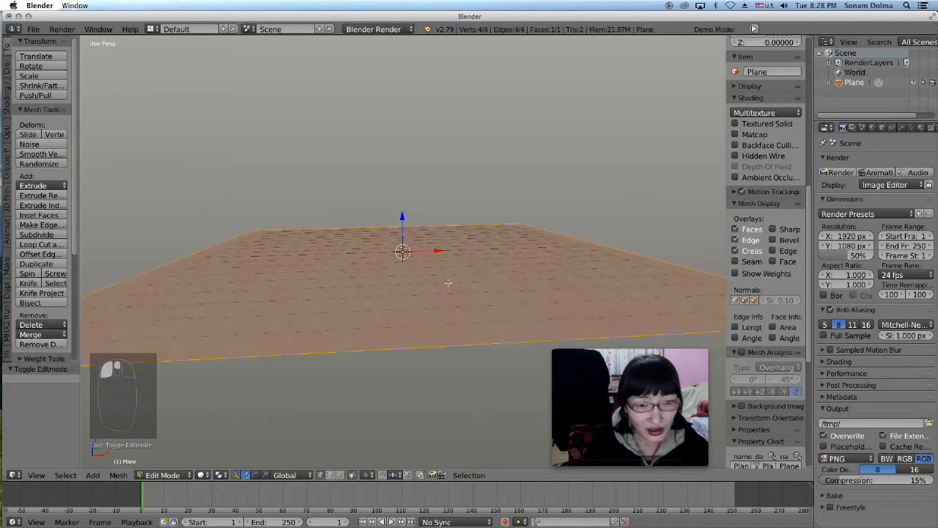
pyautogui.press('w')
pyautogui.click(392, 242)
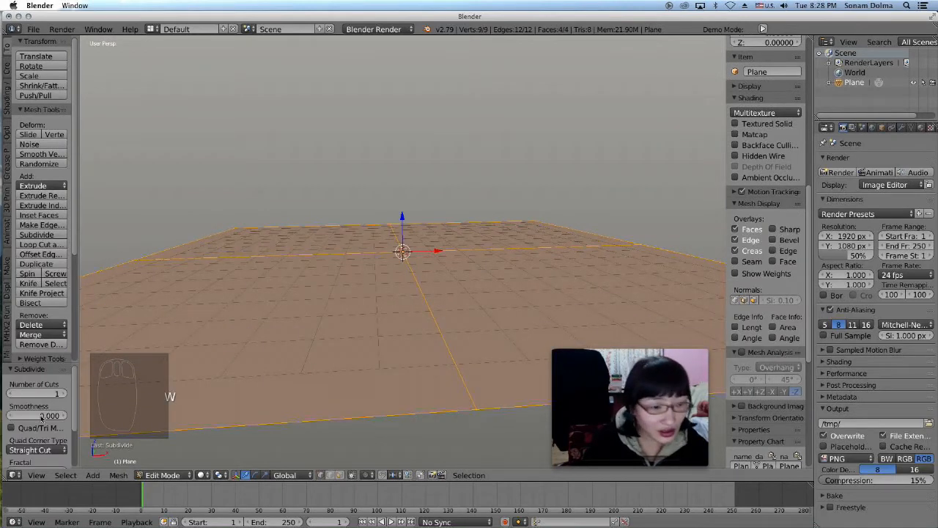
pyautogui.moveTo(42, 393); pyautogui.dragTo(148, 411)
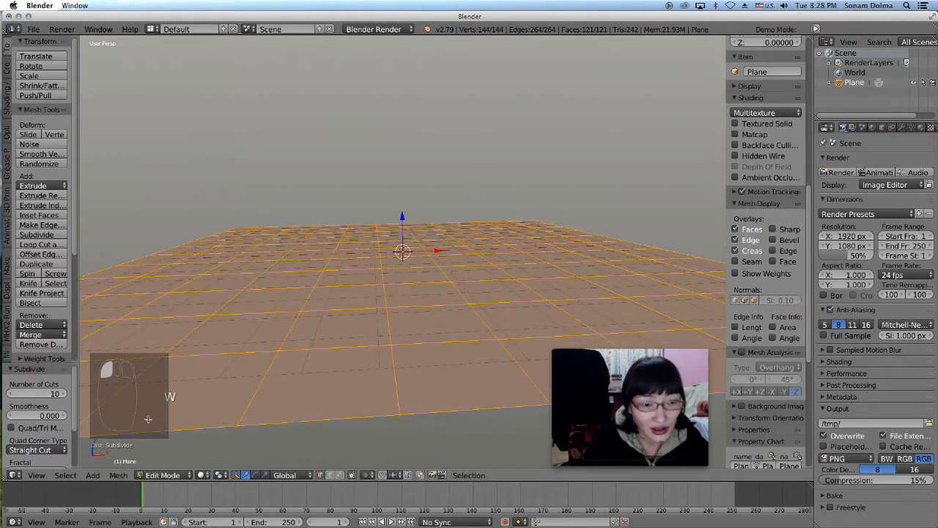
# - Subdivide the whole plane again with 9 cuts and set the Fractal value to 0.660
pyautogui.press('w')
pyautogui.click(375, 281)
pyautogui.moveTo(43, 393); pyautogui.dragTo(130, 394)
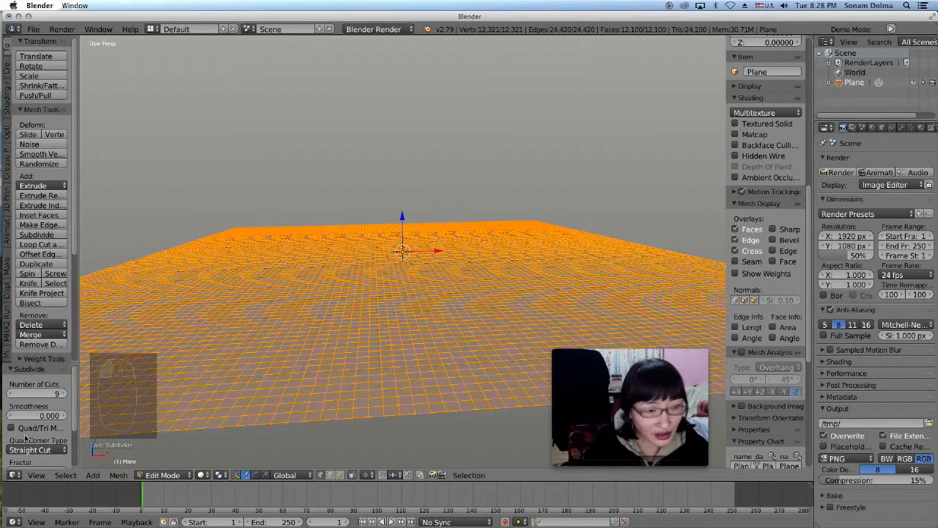
pyautogui.scroll(-3, 36, 414)
pyautogui.moveTo(36, 416); pyautogui.dragTo(73, 416)
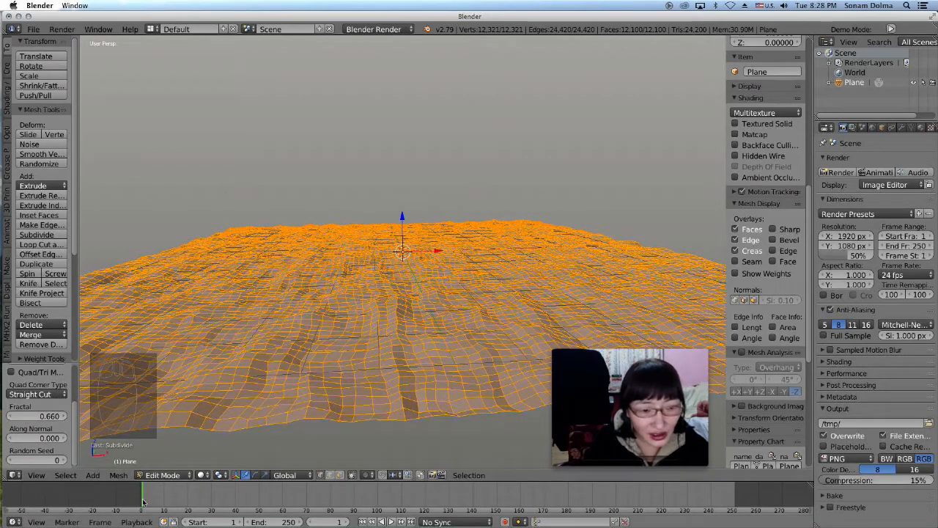
# - From top view, circle-select a broad band of vertices through the terrain's middle with a branch to its right edge
pyautogui.click(36, 476)
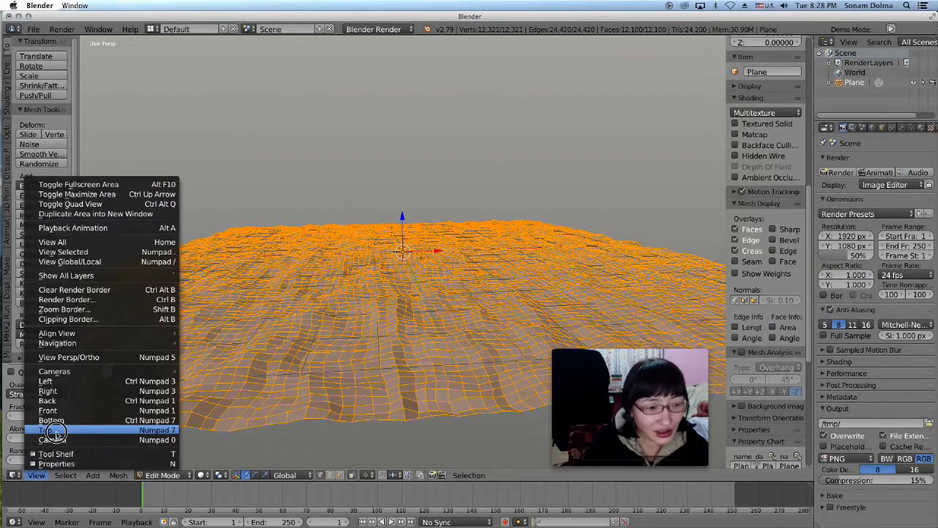
pyautogui.click(44, 433)
pyautogui.rightClick(511, 261)
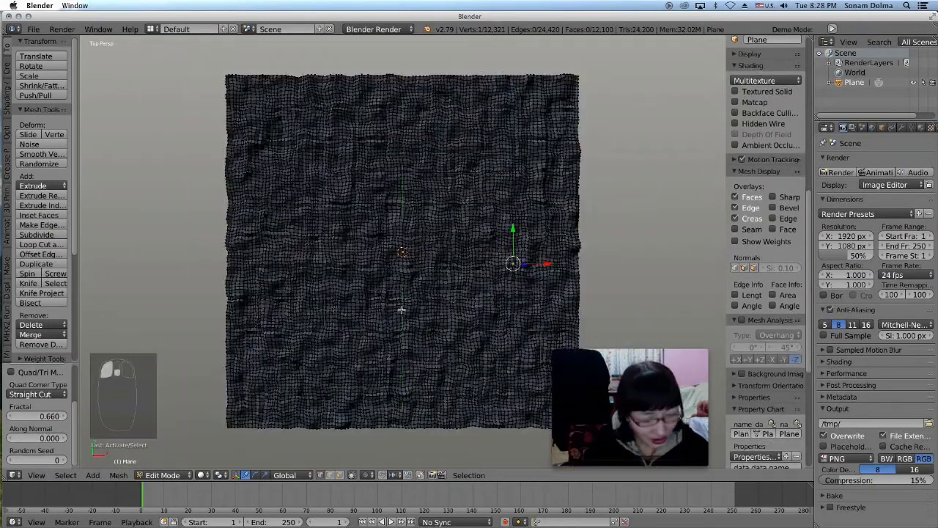
pyautogui.press('c')
pyautogui.moveTo(531, 248)
pyautogui.mouseDown()
pyautogui.moveTo(565, 233)
pyautogui.moveTo(413, 236)
pyautogui.moveTo(393, 435)
pyautogui.moveTo(370, 130)
pyautogui.moveTo(355, 78)
pyautogui.mouseUp()
pyautogui.rightClick(461, 369)
pyautogui.moveTo(445, 378); pyautogui.dragTo(448, 239, button='middle')
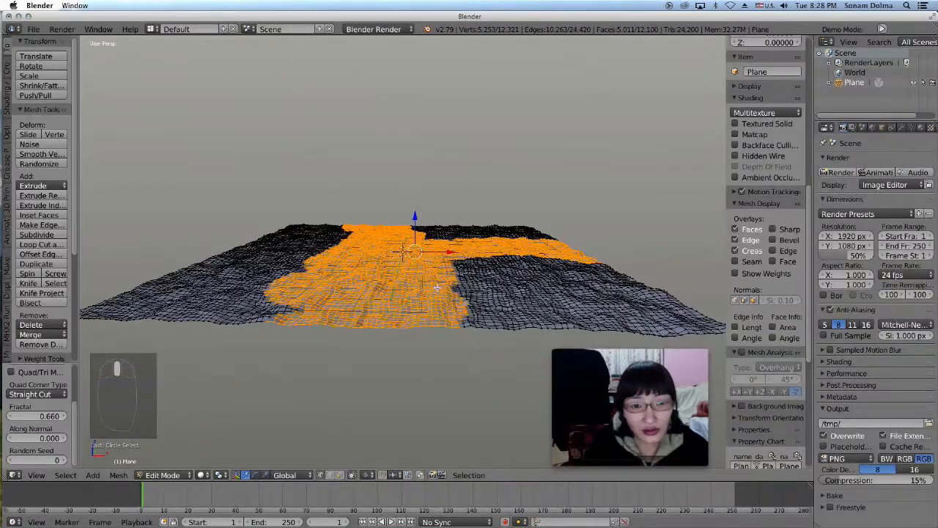
# - Scale the selected band down along the Z axis with the scale manipulator to flatten its bumps
pyautogui.scroll(5, 448, 238)
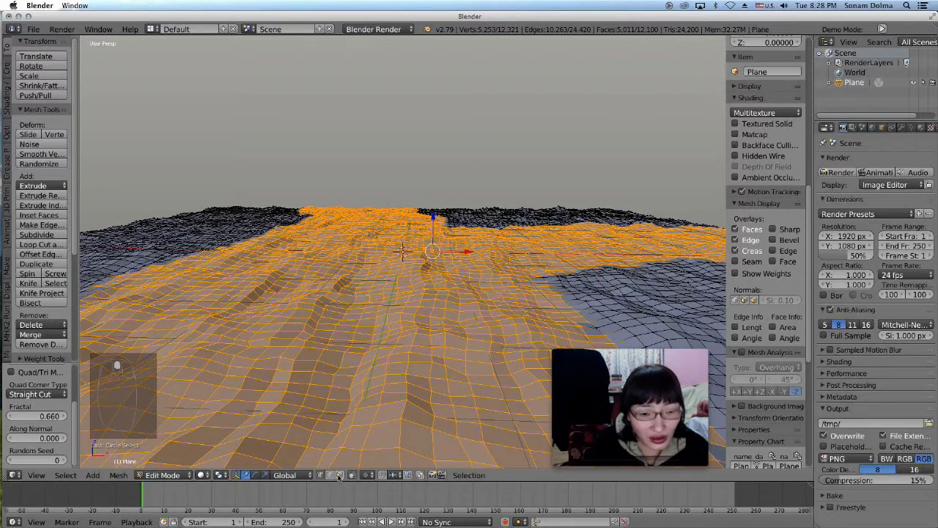
pyautogui.click(266, 475)
pyautogui.moveTo(433, 217); pyautogui.dragTo(431, 247)
pyautogui.click(433, 216)
# - Enable smooth proportional editing and lower the flattened band slightly with a proportional size of 2.14
pyautogui.press('z')
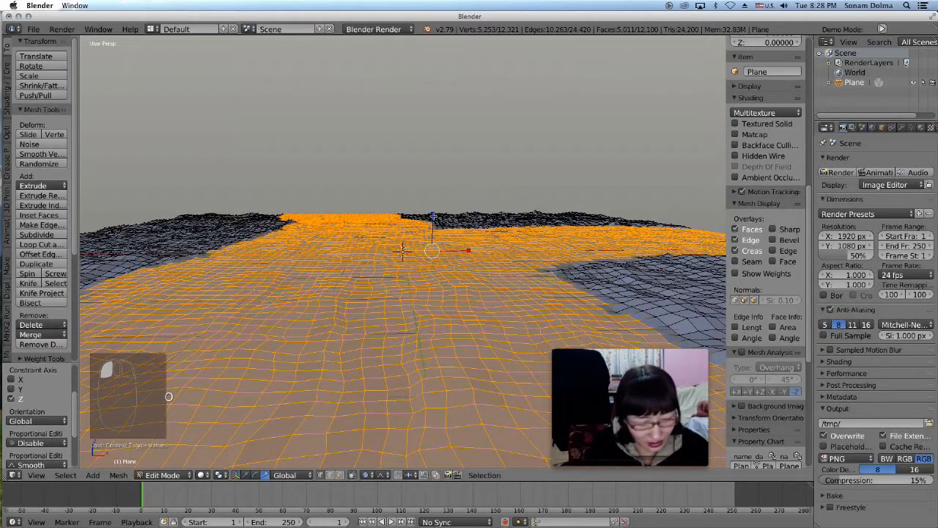
pyautogui.press('g')
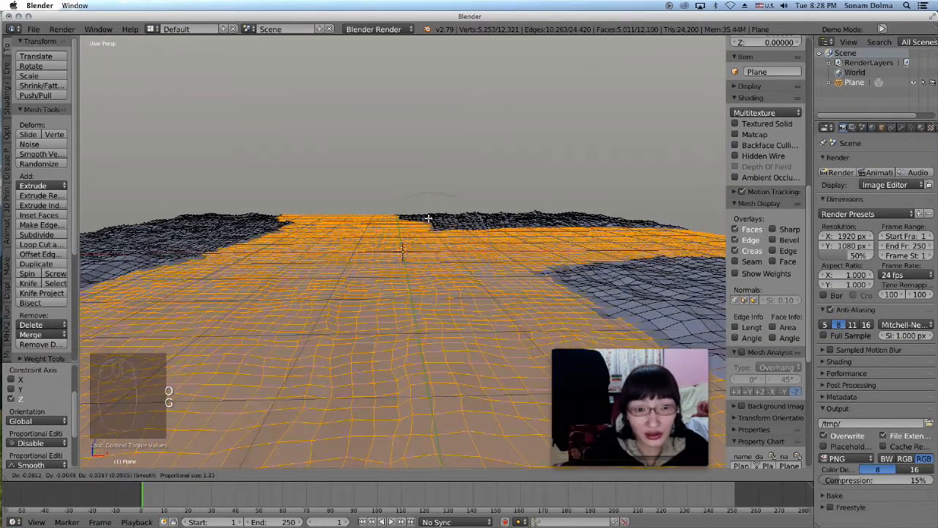
pyautogui.scroll(-2, 429, 219)
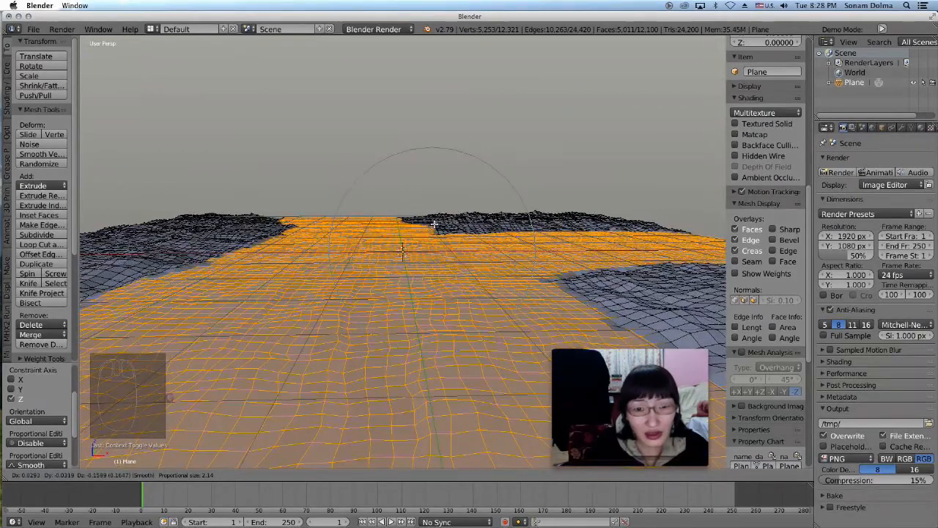
pyautogui.click(435, 222)
pyautogui.press('a')
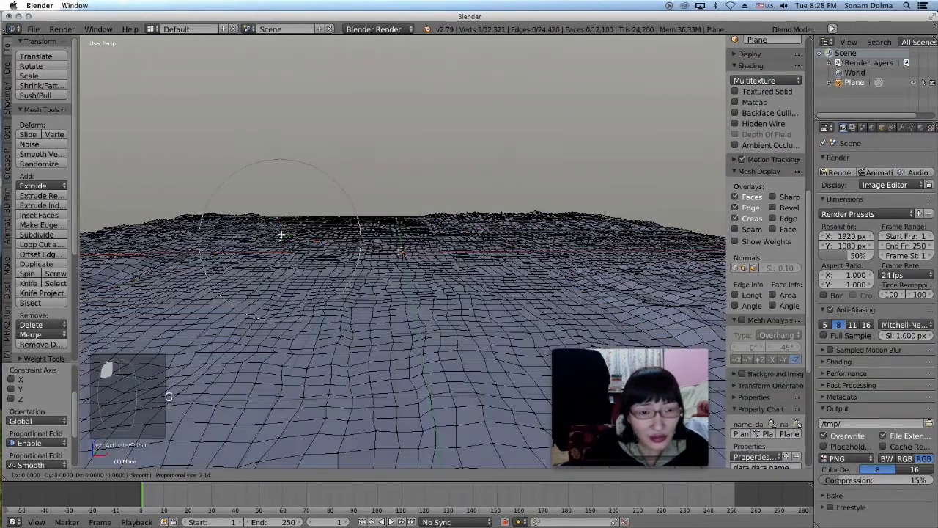
# - Raise low hills on the far edge and beside the flattened band by moving single vertices with proportional falloff
pyautogui.rightClick(277, 214)
pyautogui.rightClick(322, 215)
pyautogui.press('g')
pyautogui.click(318, 196)
pyautogui.press('g')
pyautogui.click(320, 206)
pyautogui.click(446, 231)
pyautogui.press('g')
pyautogui.click(448, 222)
# - Raise the terrain's right edge and build up a tall hill in the far right area using proportional moves
pyautogui.click(654, 228)
pyautogui.press('g')
pyautogui.click(652, 220)
pyautogui.click(562, 208)
pyautogui.press('g')
pyautogui.click(567, 191)
pyautogui.click(536, 212)
pyautogui.press('g')
pyautogui.click(539, 202)
# - Raise hills in the far left corner and along the terrain's left edge using proportional moves
pyautogui.click(208, 210)
pyautogui.press('g')
pyautogui.click(208, 199)
pyautogui.scroll(-1, 211, 241)
pyautogui.click(132, 256)
pyautogui.press('g')
pyautogui.click(126, 244)
pyautogui.click(179, 238)
pyautogui.press('g')
pyautogui.click(173, 220)
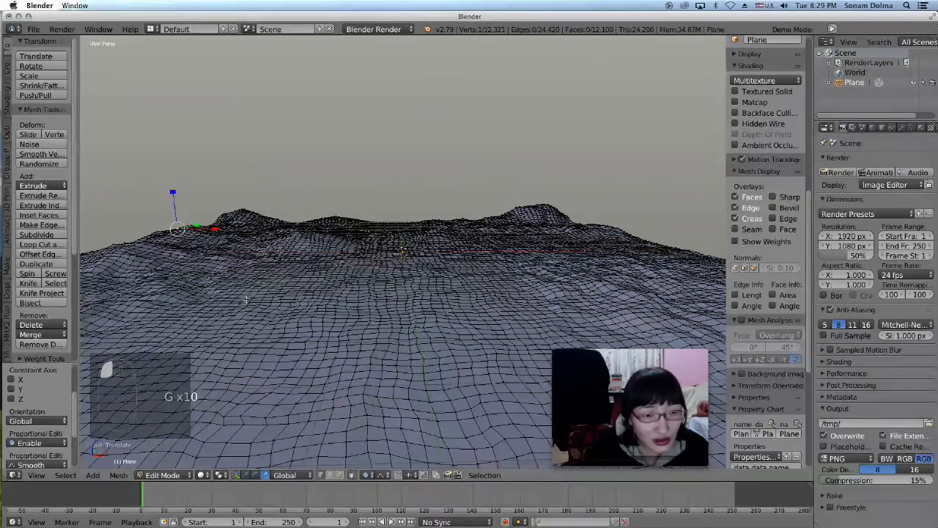
# - Lift the near left corner of the terrain and the slope behind it with proportional vertex moves
pyautogui.scroll(-3, 176, 227)
pyautogui.click(194, 282)
pyautogui.press('g')
pyautogui.click(188, 271)
pyautogui.click(233, 253)
pyautogui.press('g')
pyautogui.click(231, 249)
# - Adjust the height of the near right area and the right-hand slope with proportional vertex moves
pyautogui.click(563, 280)
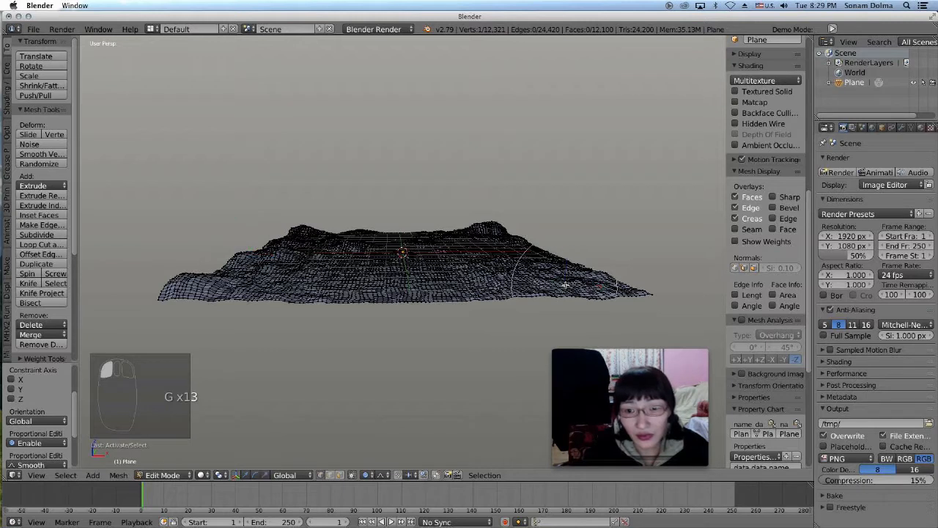
pyautogui.press('g')
pyautogui.click(557, 270)
pyautogui.click(533, 254)
pyautogui.press('g')
pyautogui.click(533, 255)
pyautogui.press('g')
pyautogui.click(472, 251)
# - Reshape the ground left of the terrain's centre by slightly moving three vertices with proportional falloff
pyautogui.click(346, 271)
pyautogui.press('g')
pyautogui.click(345, 268)
pyautogui.click(280, 272)
pyautogui.press('g')
pyautogui.click(279, 272)
pyautogui.click(302, 242)
pyautogui.press('g')
pyautogui.click(304, 242)
# - Refine the left-hand slope with proportional vertex moves, finishing with a slight lowering at a proportional size of 3.14
pyautogui.scroll(5, 375, 298)
pyautogui.click(208, 257)
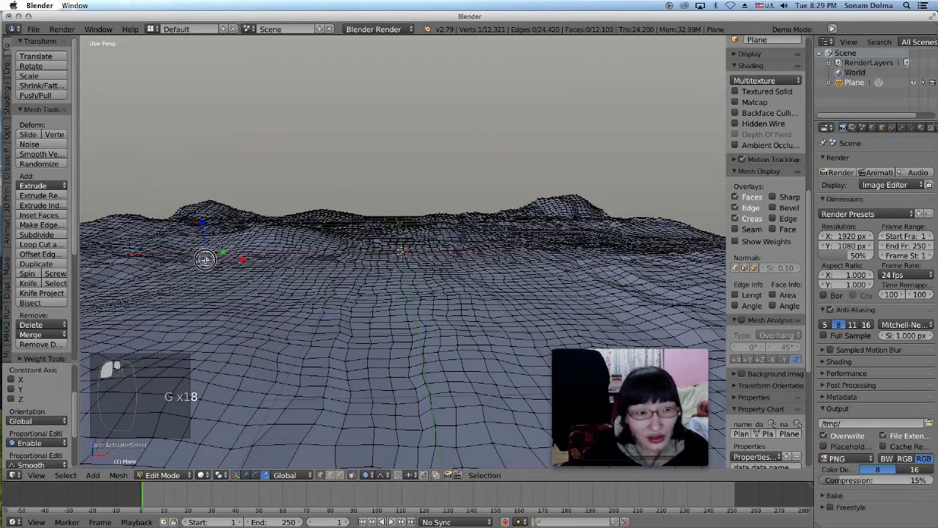
pyautogui.press('g')
pyautogui.click(204, 249)
pyautogui.click(154, 271)
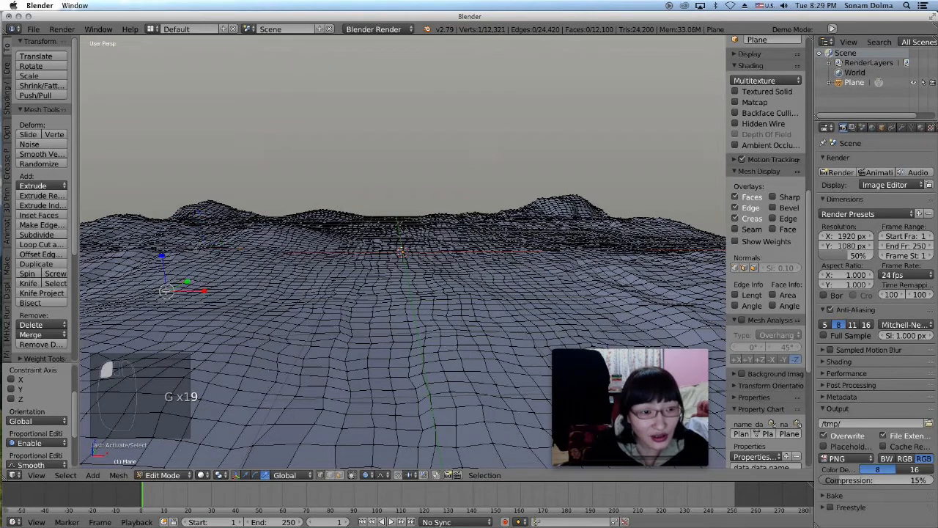
pyautogui.press('g')
pyautogui.click(154, 268)
pyautogui.press('g')
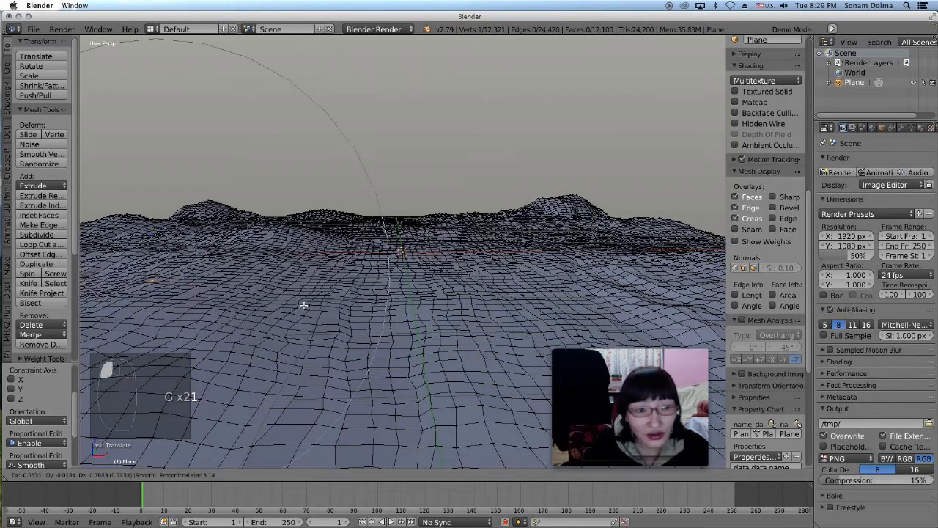
pyautogui.click(304, 303)
# - Raise two more points on the far left ridge with proportional falloff
pyautogui.click(268, 216)
pyautogui.press('g')
pyautogui.click(268, 205)
pyautogui.click(189, 217)
pyautogui.press('g')
pyautogui.click(184, 207)
pyautogui.moveTo(521, 358); pyautogui.dragTo(505, 318, button='middle')
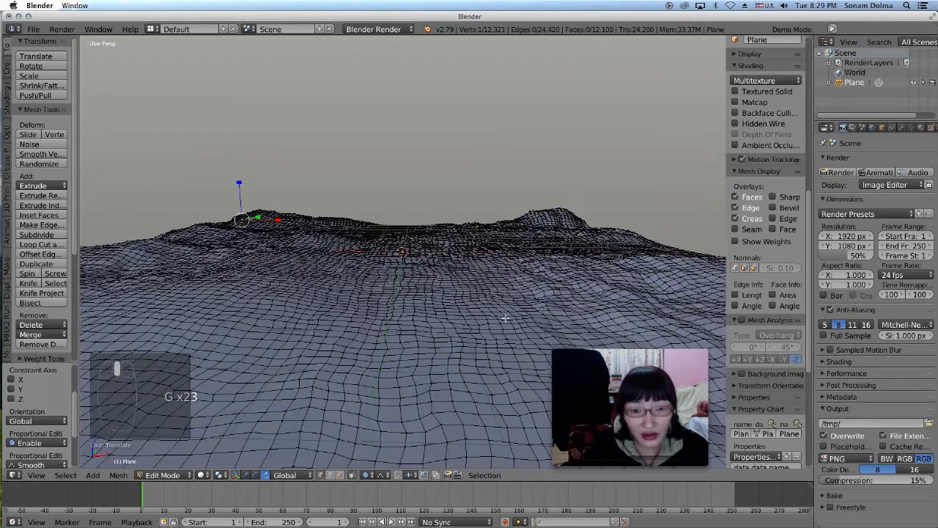
# - Return to Object Mode and inspect the sculpted terrain from several angles
pyautogui.click(164, 475)
pyautogui.click(176, 477)
pyautogui.scroll(-3, 452, 294)
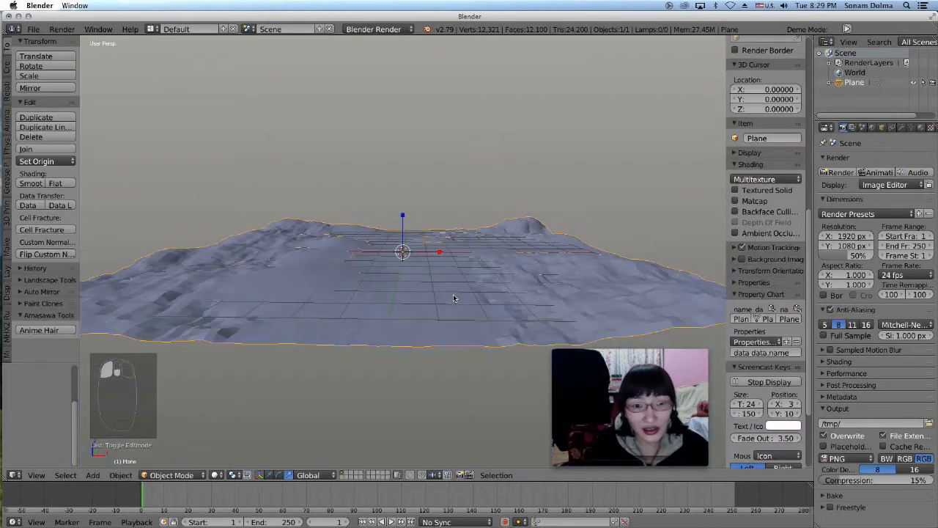
pyautogui.moveTo(462, 303); pyautogui.dragTo(433, 367, button='middle')
pyautogui.moveTo(360, 332); pyautogui.dragTo(354, 336, button='middle')
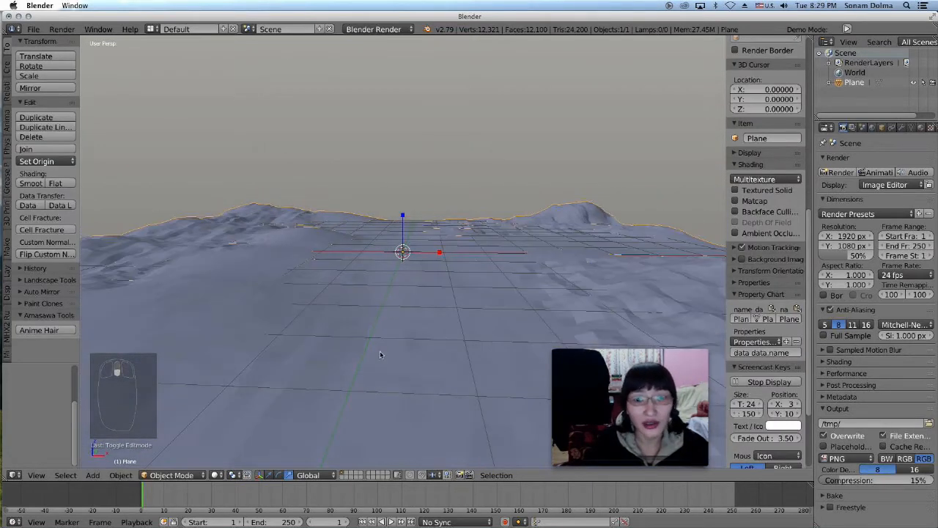
# - Apply smooth shading to the terrain and check the result from another angle
pyautogui.click(31, 183)
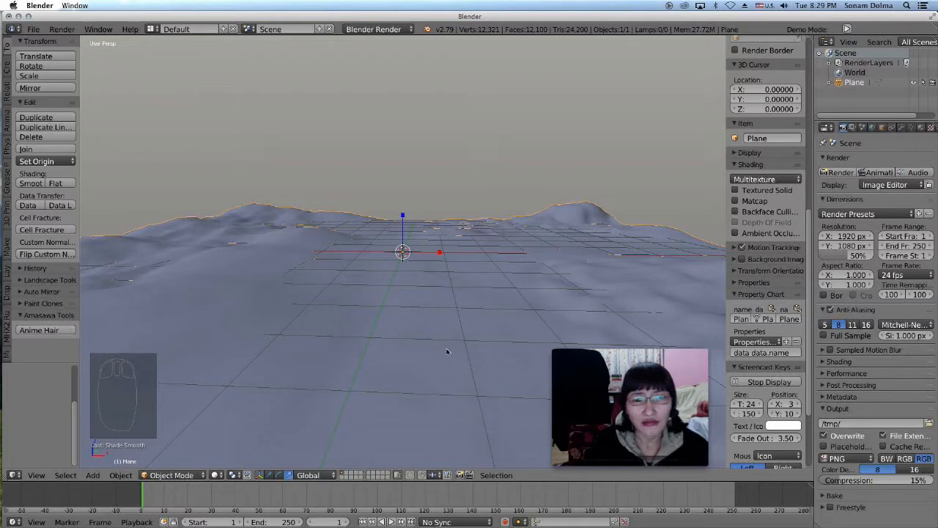
pyautogui.moveTo(444, 349); pyautogui.dragTo(387, 336, button='middle')
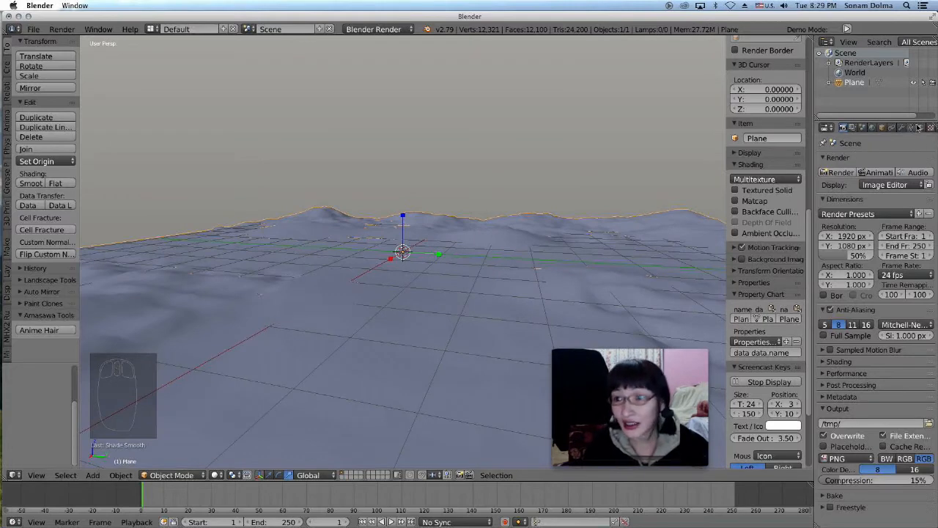
# - Add a new material to the terrain and create a new image texture for it
pyautogui.click(918, 127)
pyautogui.click(859, 191)
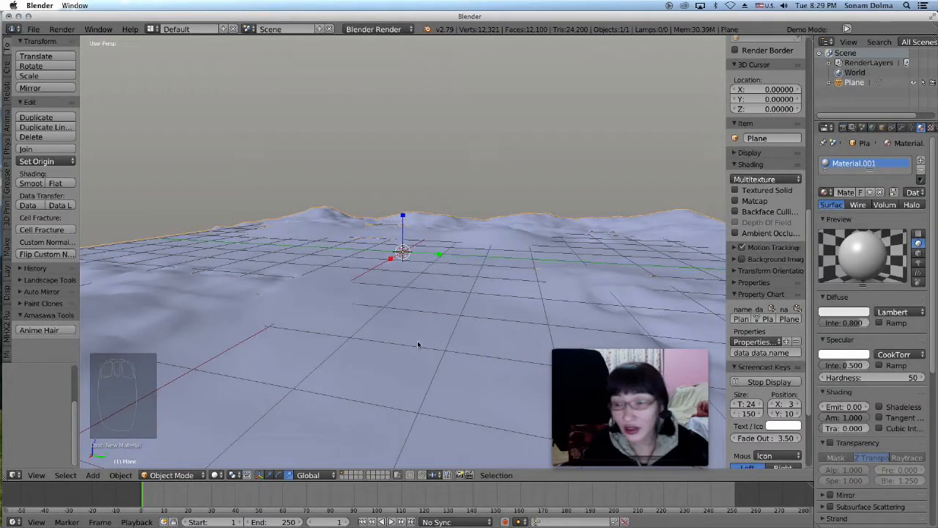
pyautogui.click(930, 128)
pyautogui.click(868, 233)
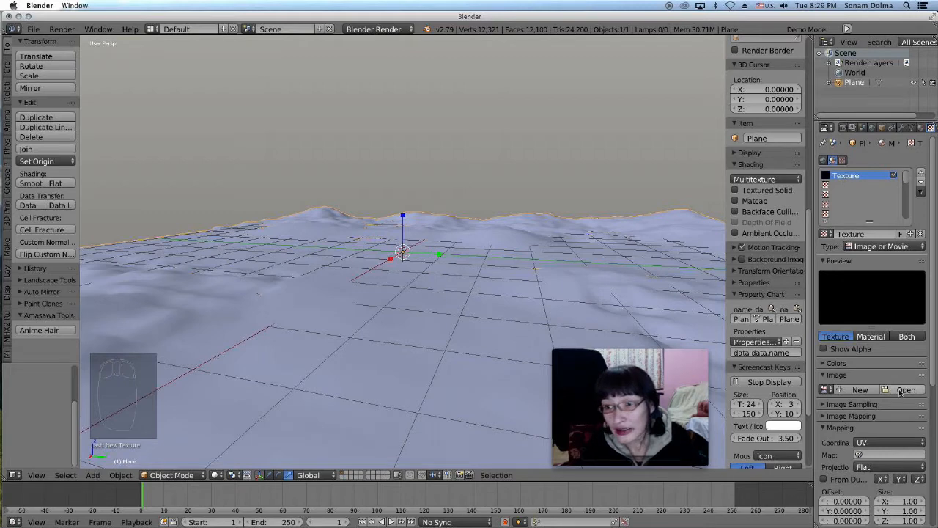
pyautogui.click(900, 390)
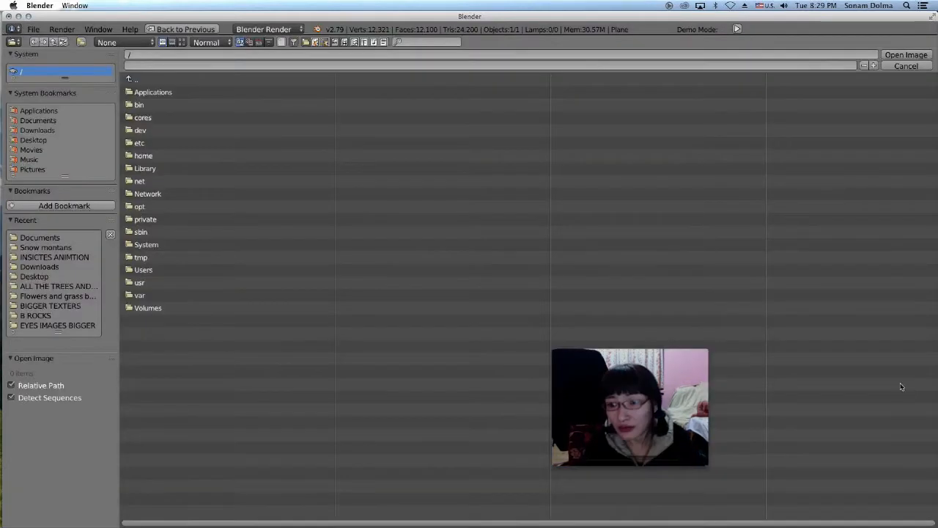
pyautogui.click(30, 130)
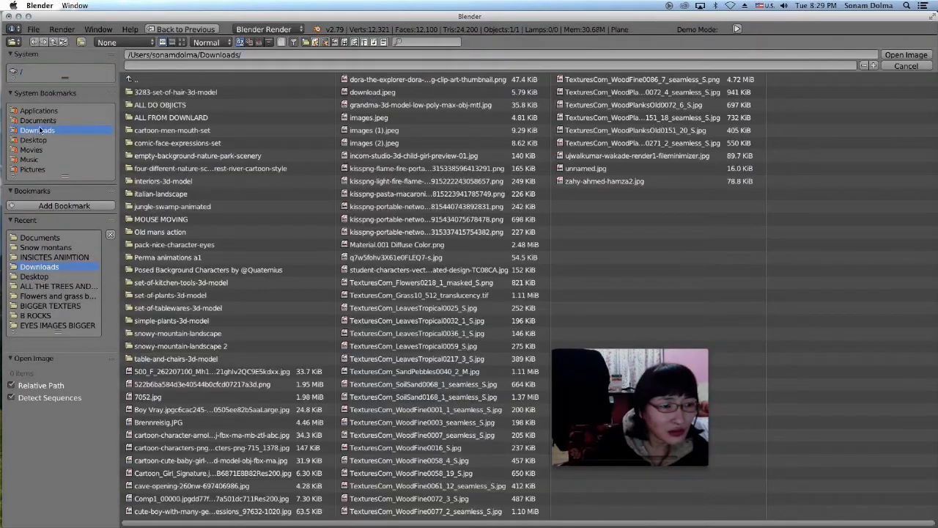
pyautogui.click(184, 42)
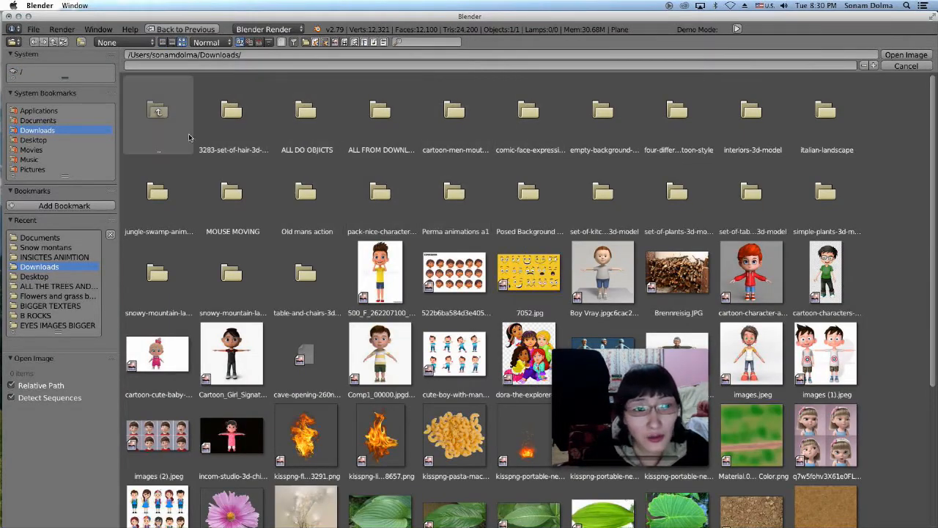
pyautogui.click(34, 140)
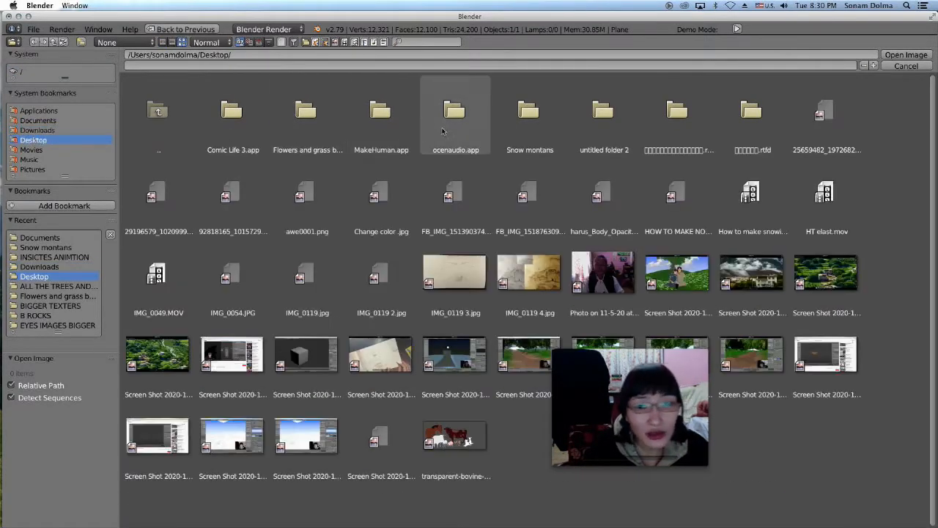
pyautogui.click(533, 126)
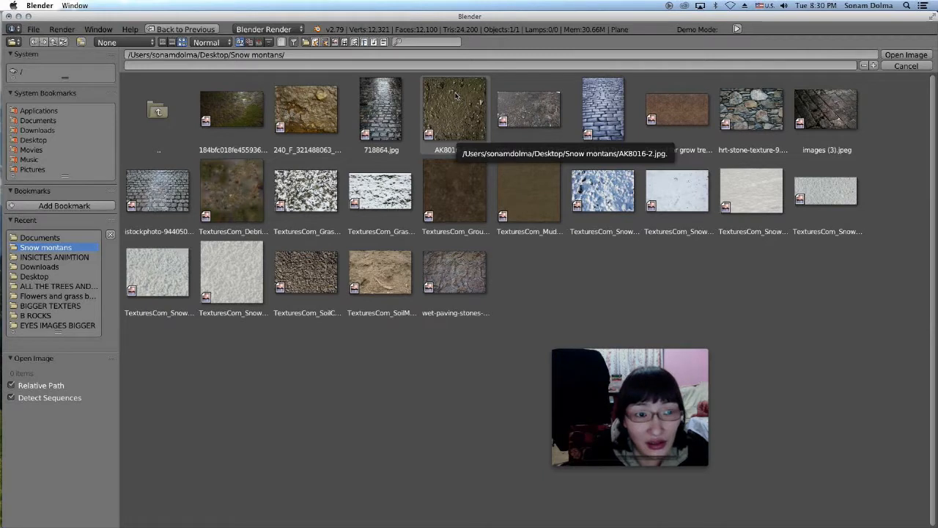
pyautogui.click(250, 98)
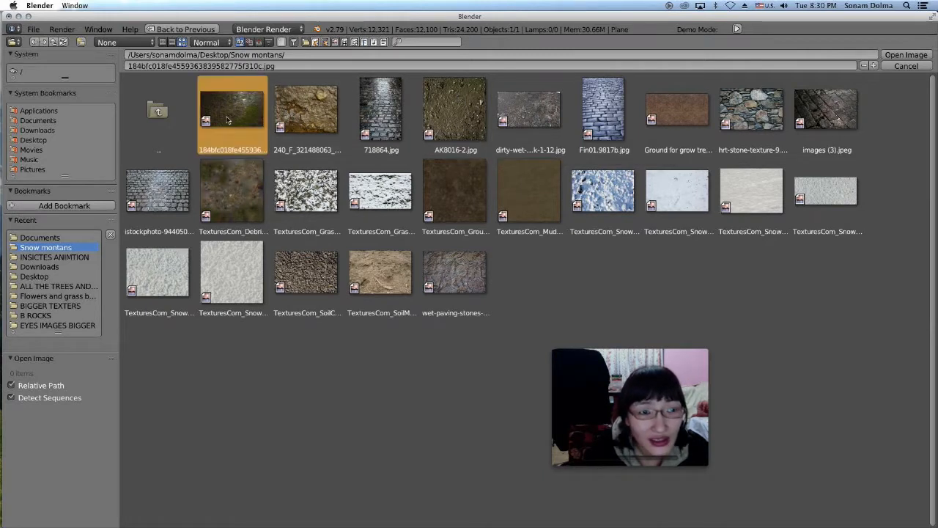
pyautogui.click(906, 55)
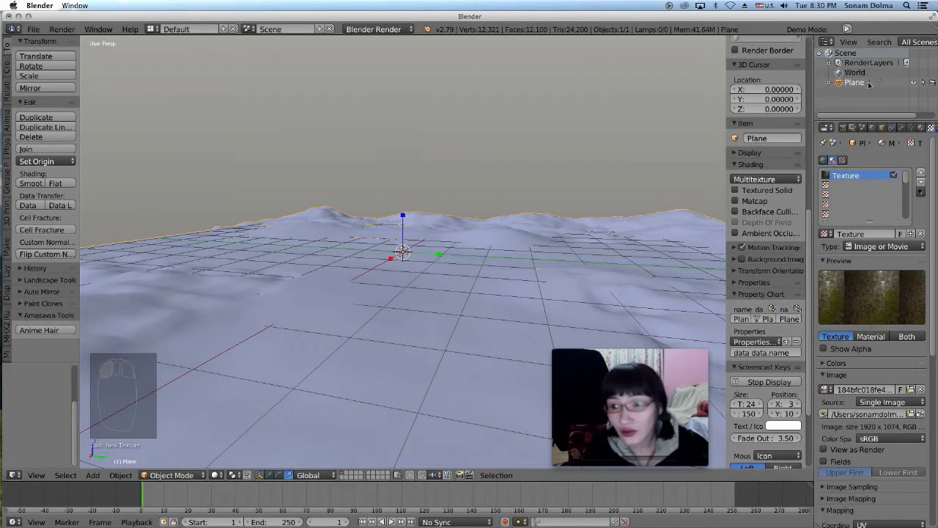
# - Split the 3D view vertically and turn the new area into a UV/Image Editor
pyautogui.moveTo(812, 40); pyautogui.dragTo(363, 450)
pyautogui.click(379, 475)
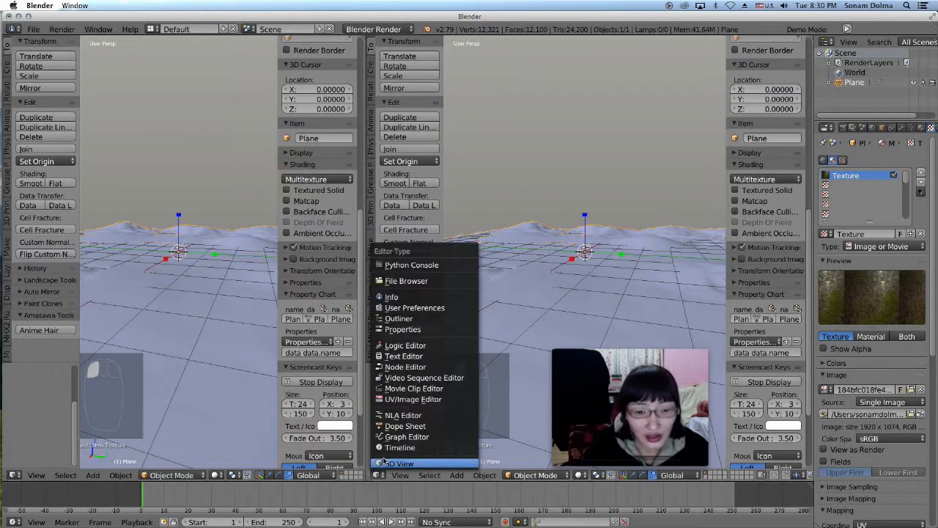
pyautogui.click(396, 400)
pyautogui.scroll(-3, 505, 295)
pyautogui.scroll(1, 517, 299)
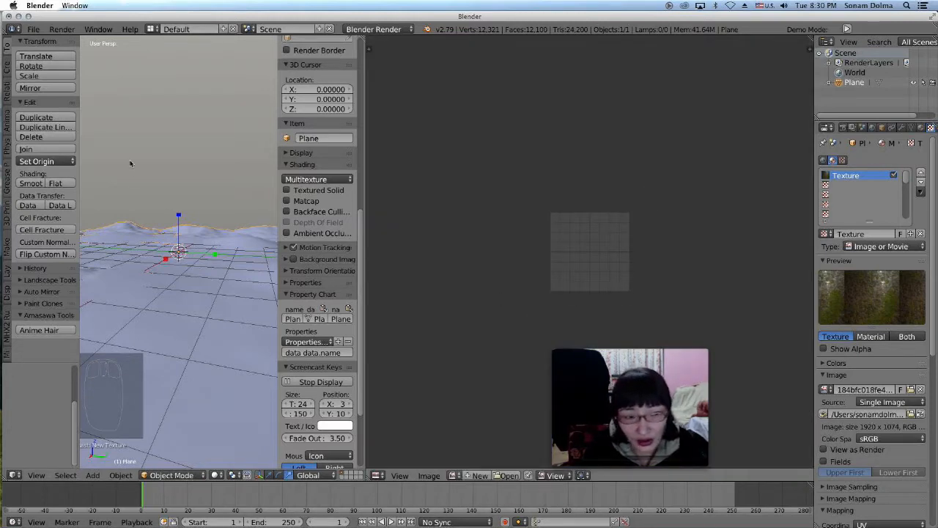
# - Display the loaded mossy ground image in the UV/Image Editor
pyautogui.click(377, 475)
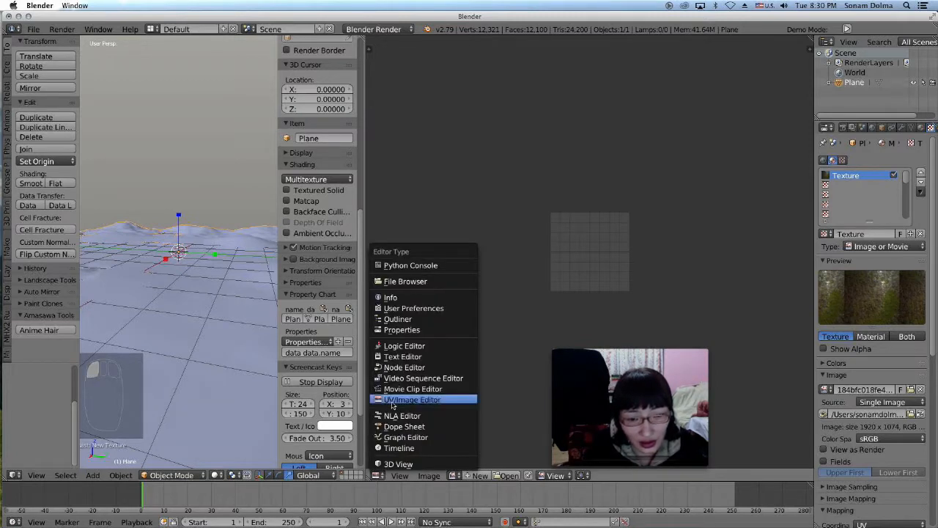
pyautogui.click(454, 475)
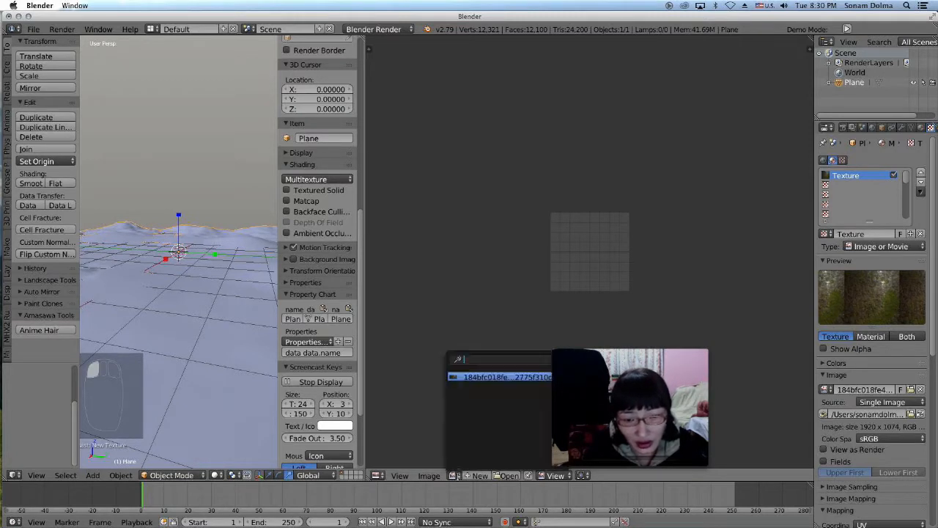
pyautogui.click(478, 377)
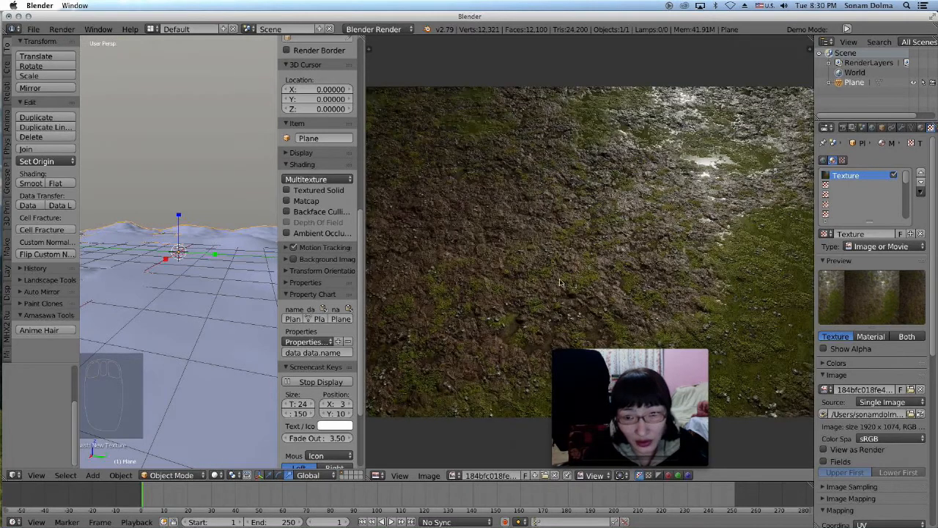
pyautogui.scroll(-6, 561, 282)
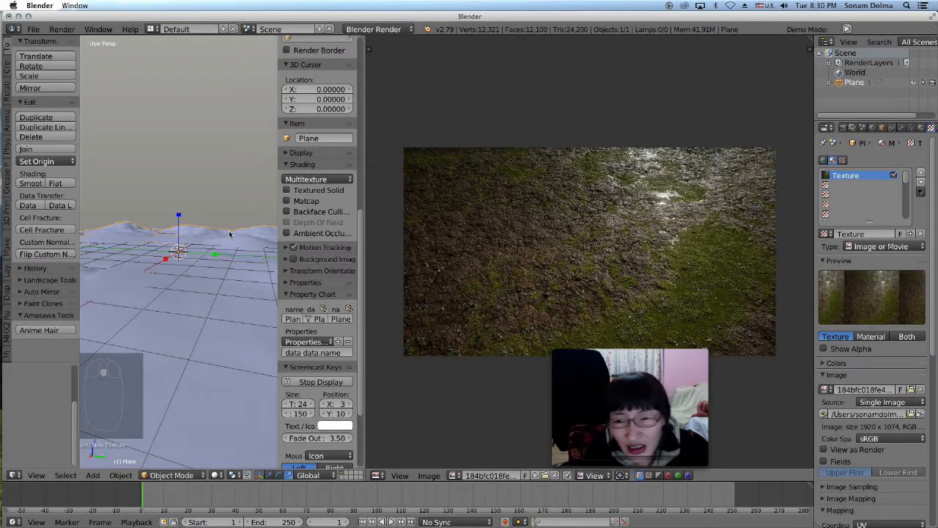
# - Enter Edit Mode, select the entire terrain mesh and unwrap it onto the ground image
pyautogui.press('u')
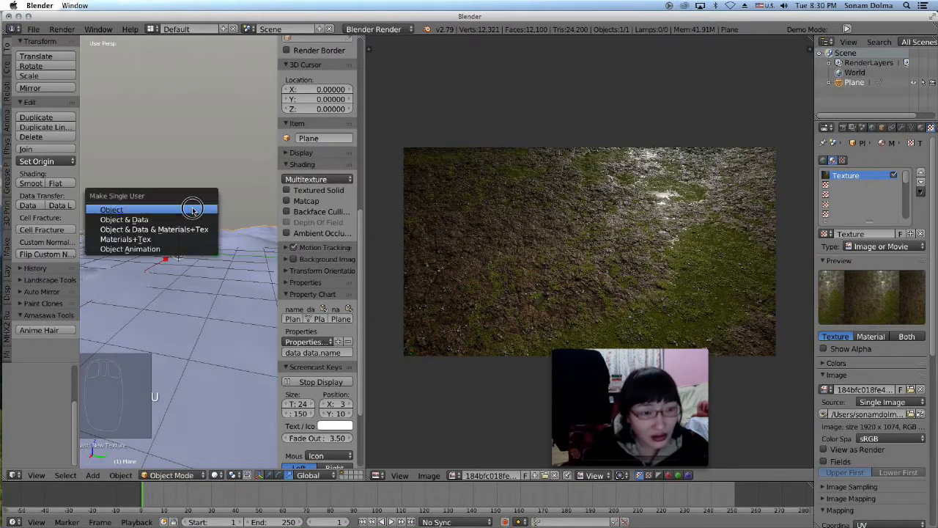
pyautogui.click(192, 211)
pyautogui.click(159, 475)
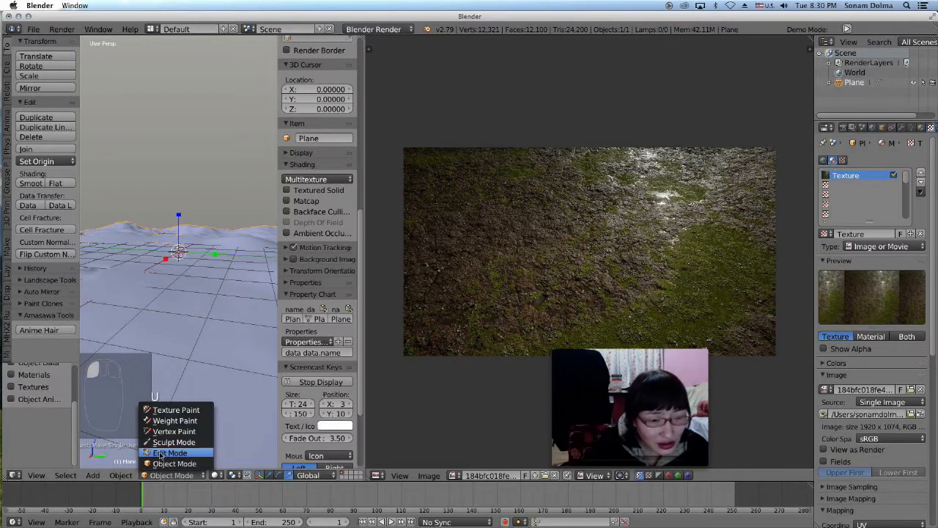
pyautogui.click(170, 452)
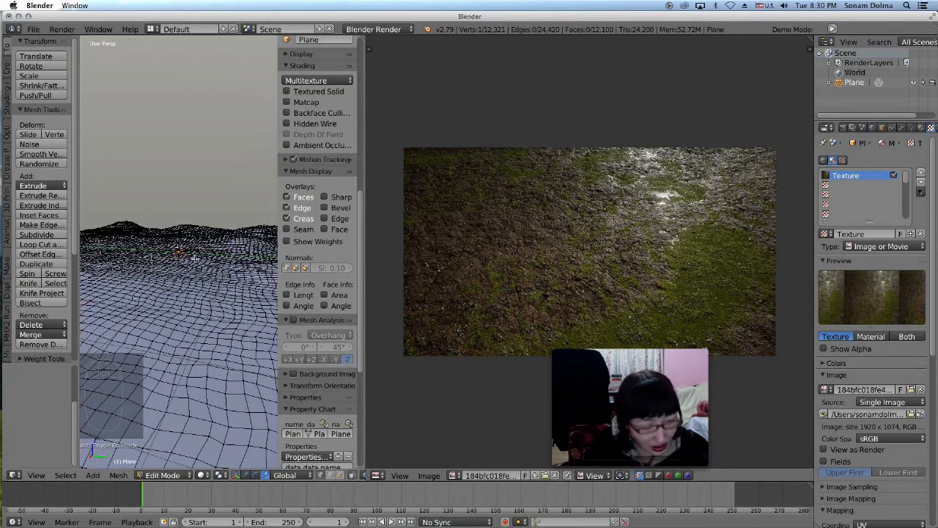
pyautogui.press('a')
pyautogui.press('a')
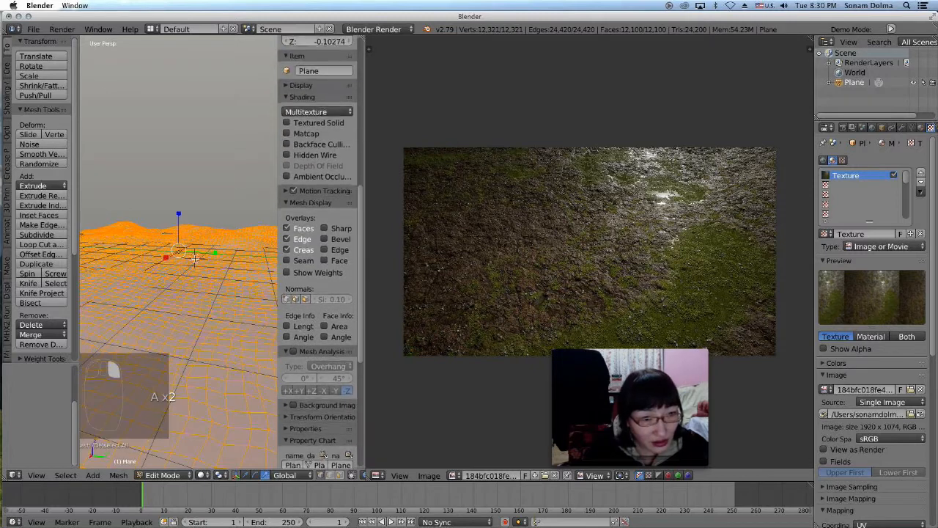
pyautogui.press('u')
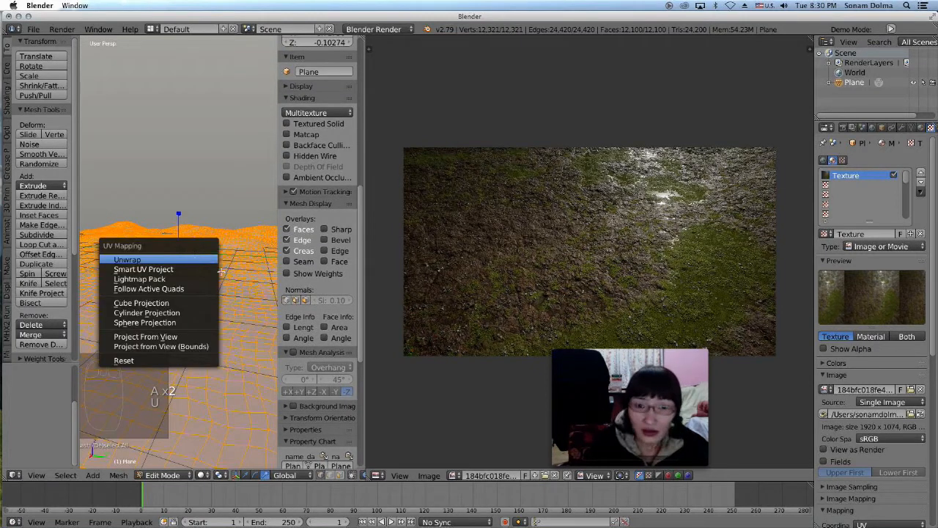
pyautogui.click(147, 260)
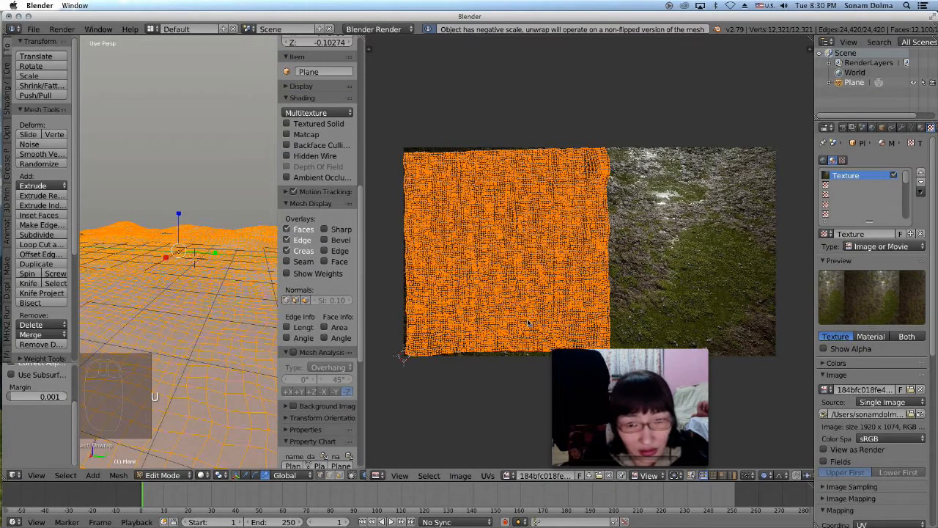
# - Switch the viewport to Material shading and assign Material.001 to the selected terrain faces
pyautogui.scroll(-5, 566, 259)
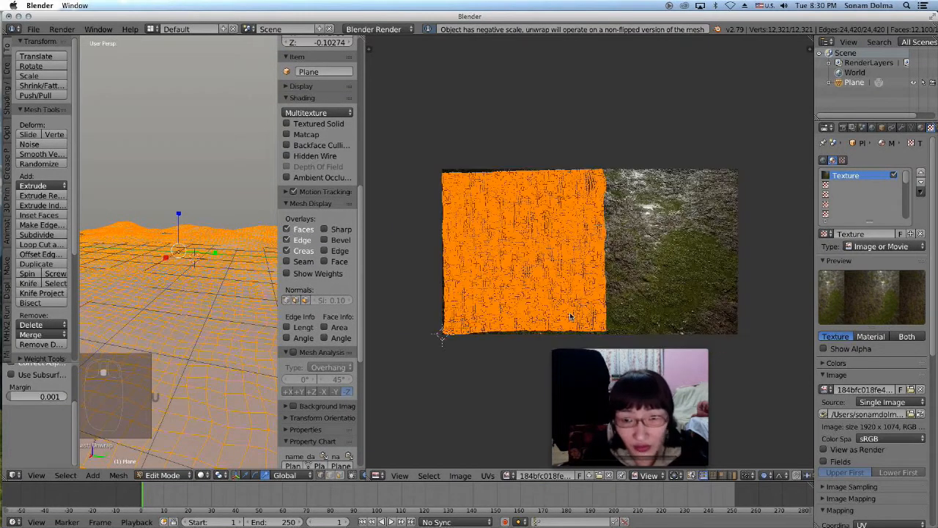
pyautogui.click(208, 475)
pyautogui.click(220, 421)
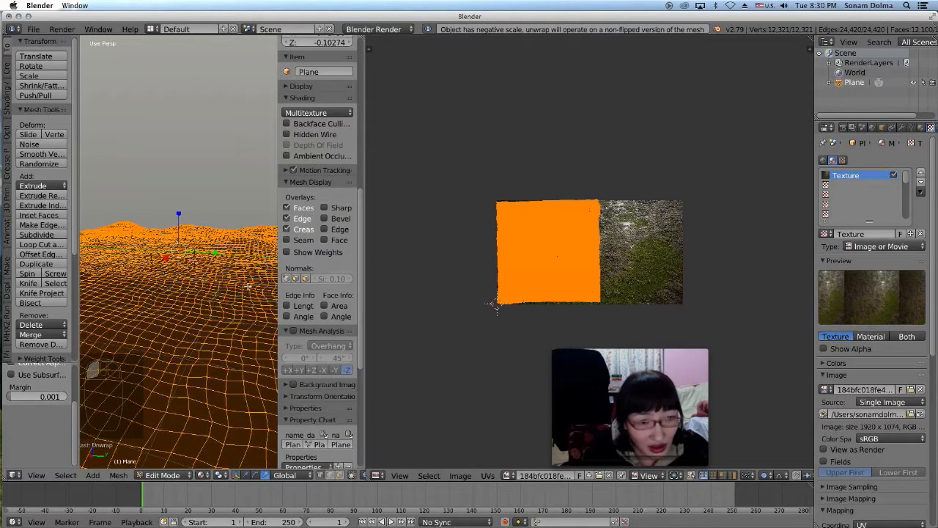
pyautogui.click(921, 128)
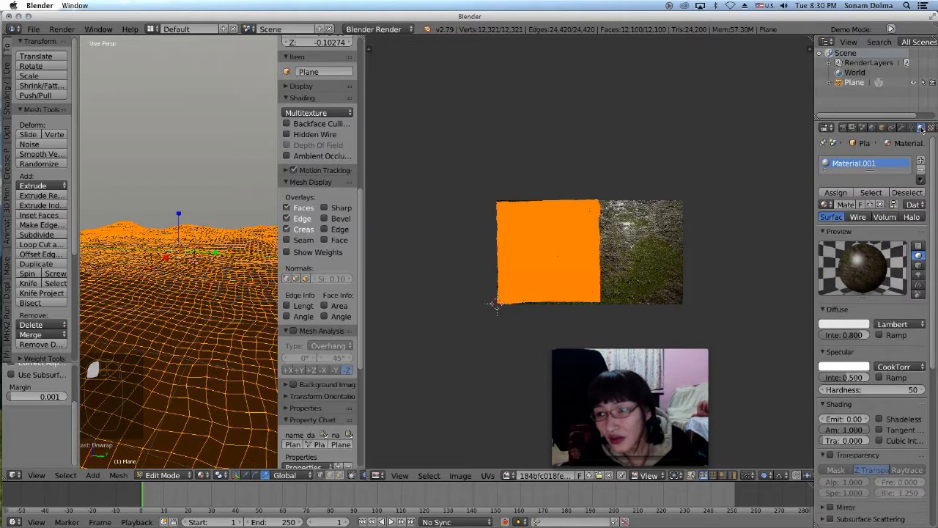
pyautogui.click(836, 192)
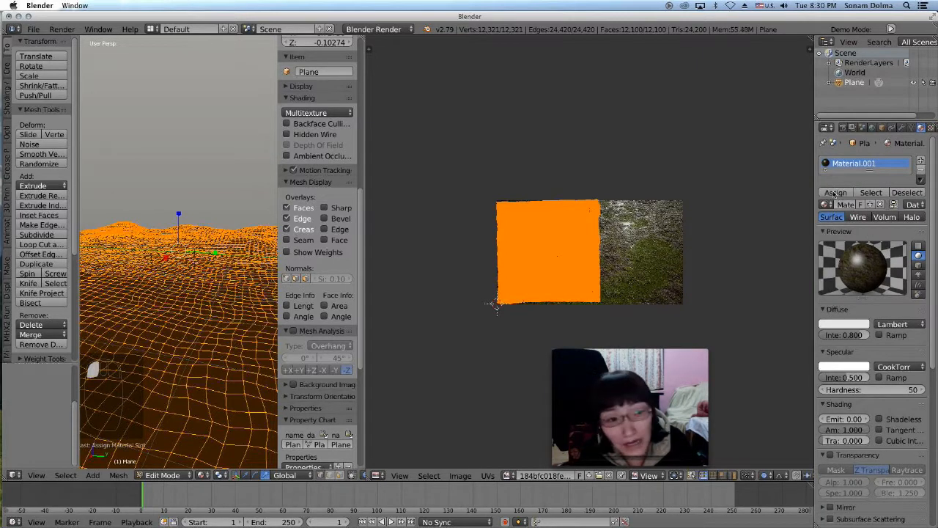
# - Enable Environment Lighting for the world and check the textured terrain close up
pyautogui.click(872, 128)
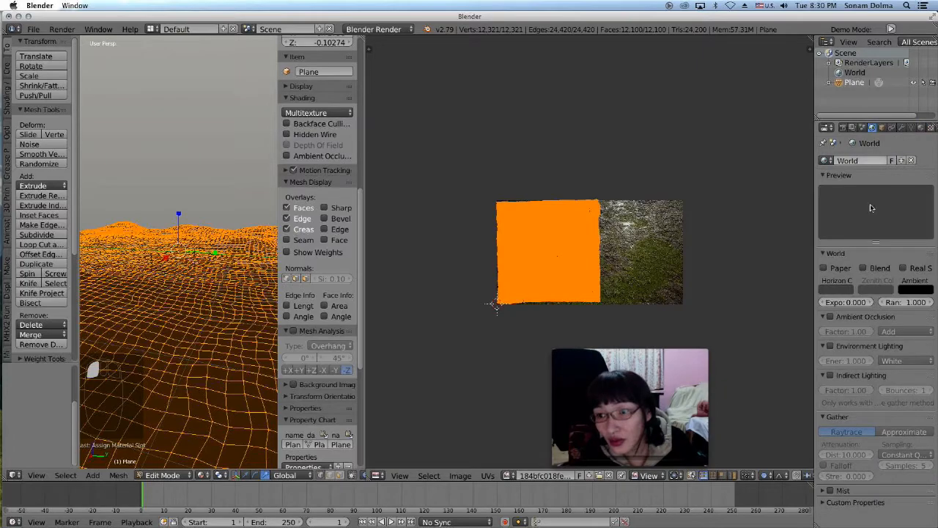
pyautogui.click(830, 347)
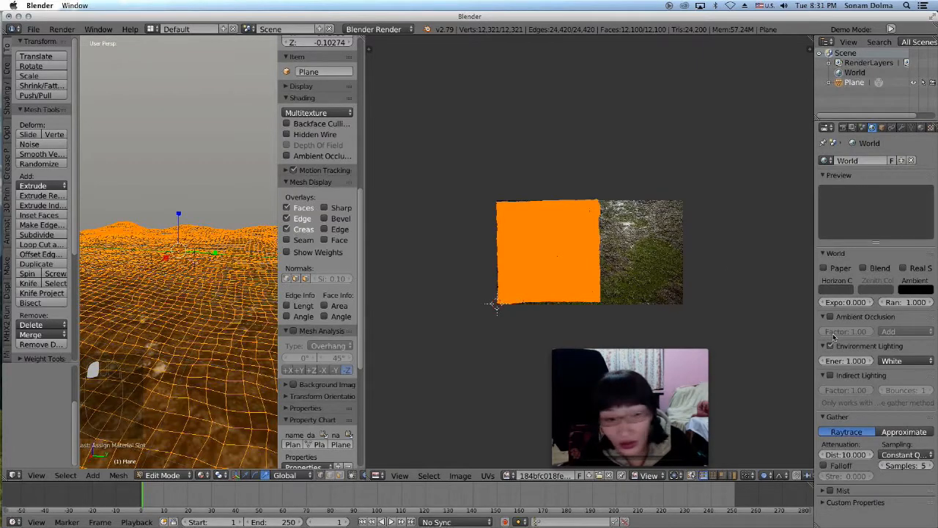
pyautogui.moveTo(235, 289); pyautogui.dragTo(209, 278, button='middle')
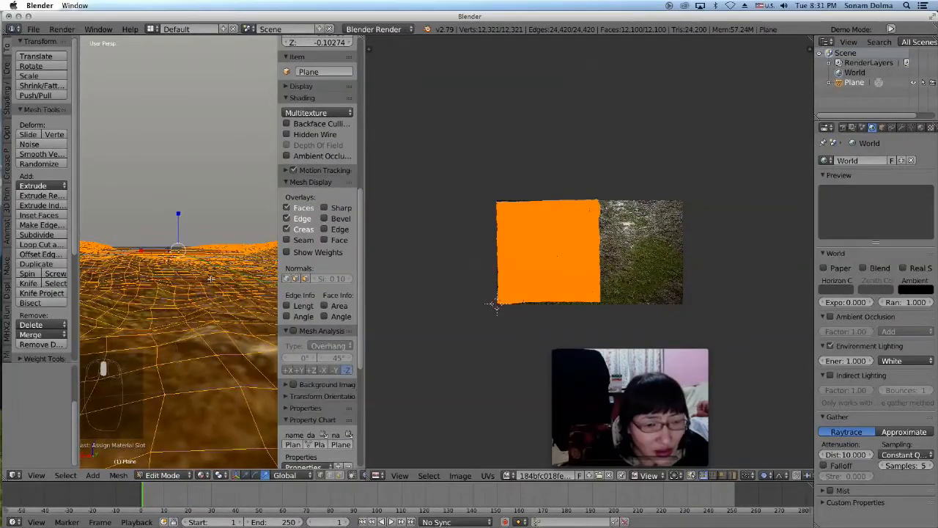
# - Stretch the terrain's UV layout along X and move it to cover the full width of the ground image
pyautogui.press('s')
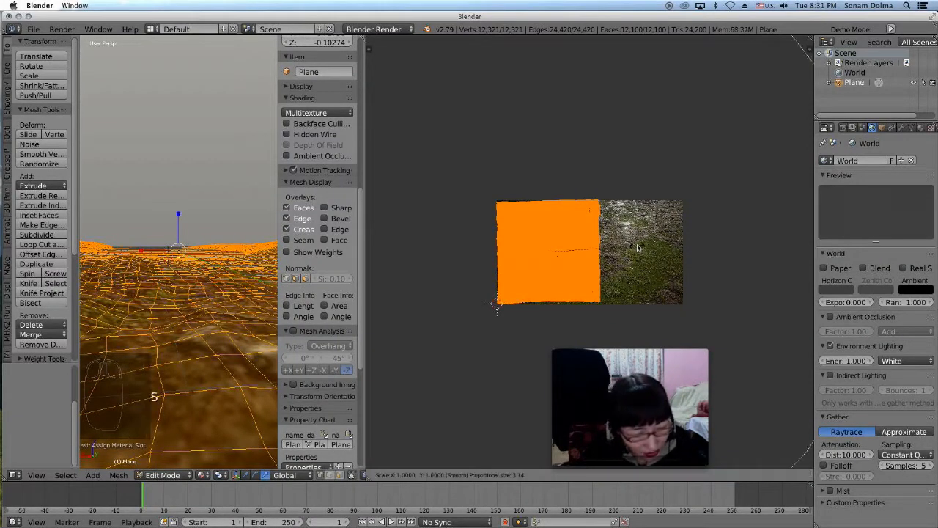
pyautogui.press('x')
pyautogui.click(707, 271)
pyautogui.press('g')
pyautogui.press('x')
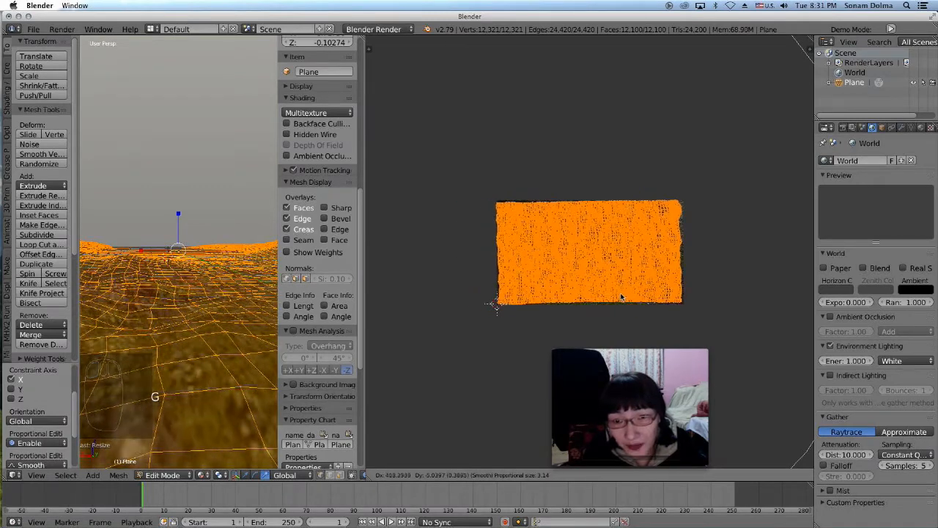
pyautogui.click(622, 296)
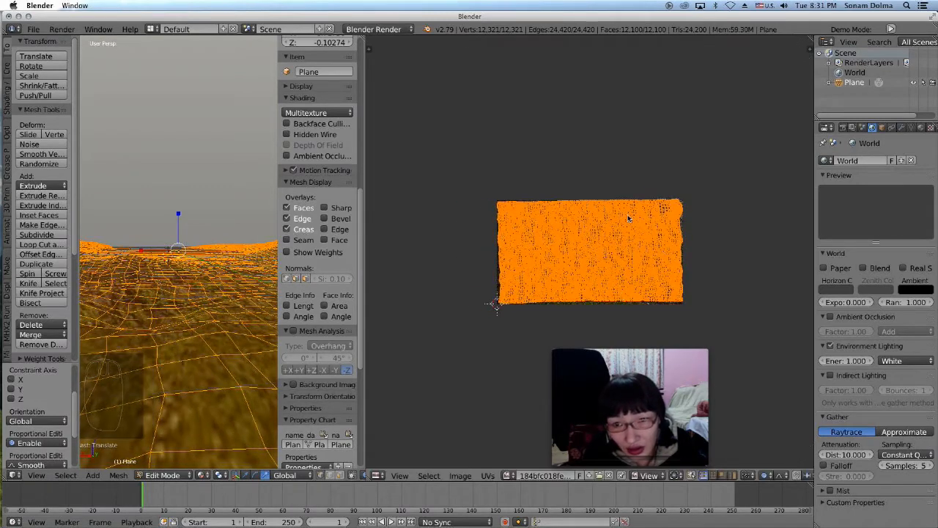
# - Scale the terrain's UV layout up slightly and check the texture on the terrain
pyautogui.press('s')
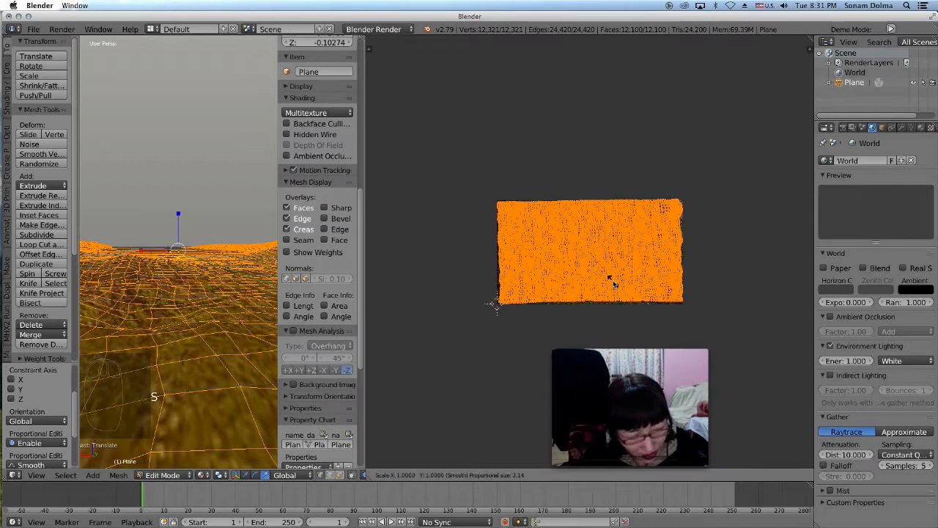
pyautogui.press('r')
pyautogui.click(618, 276)
pyautogui.press('s')
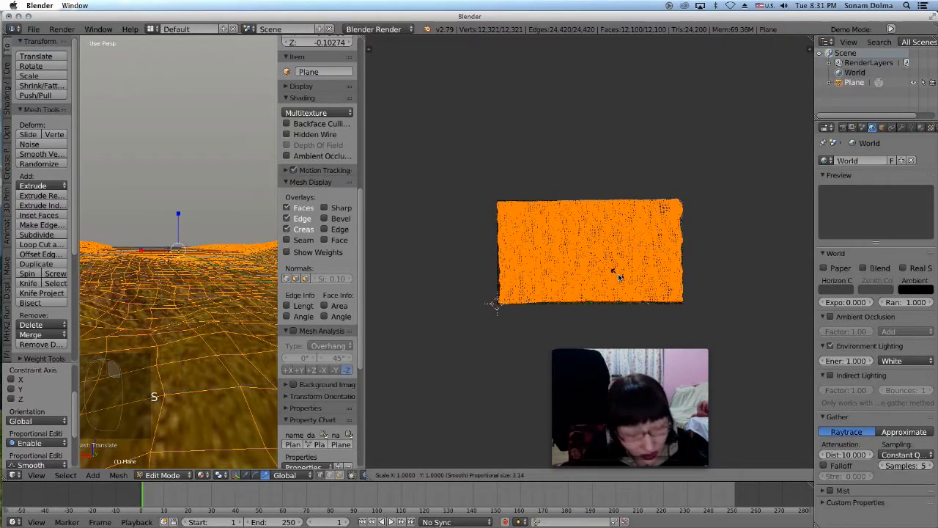
pyautogui.click(606, 279)
pyautogui.moveTo(140, 217); pyautogui.dragTo(178, 249, button='middle')
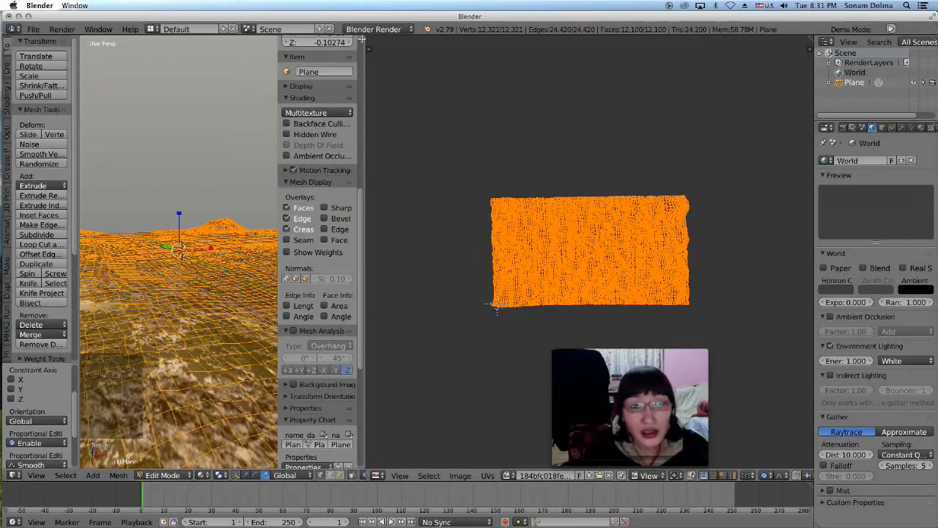
# - Save the ground image as a JPEG in the Documents folder, keeping its file name
pyautogui.click(461, 476)
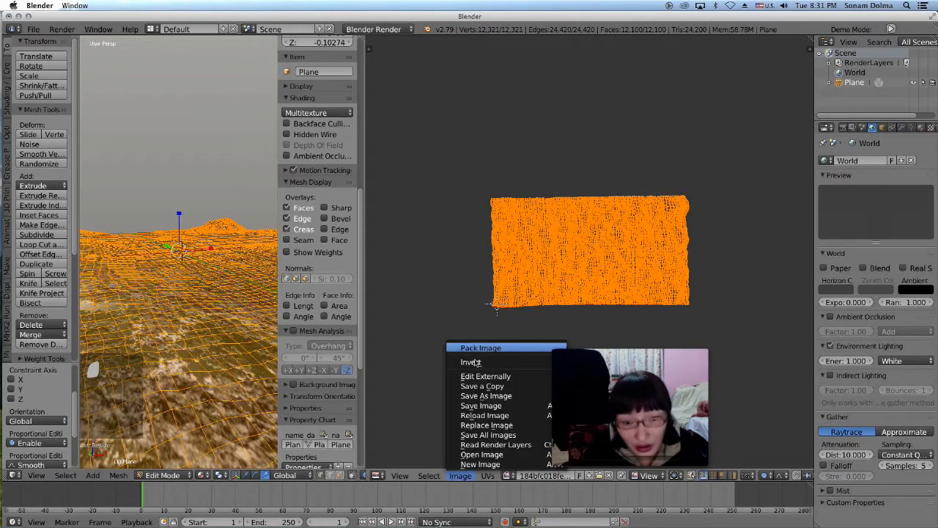
pyautogui.click(503, 395)
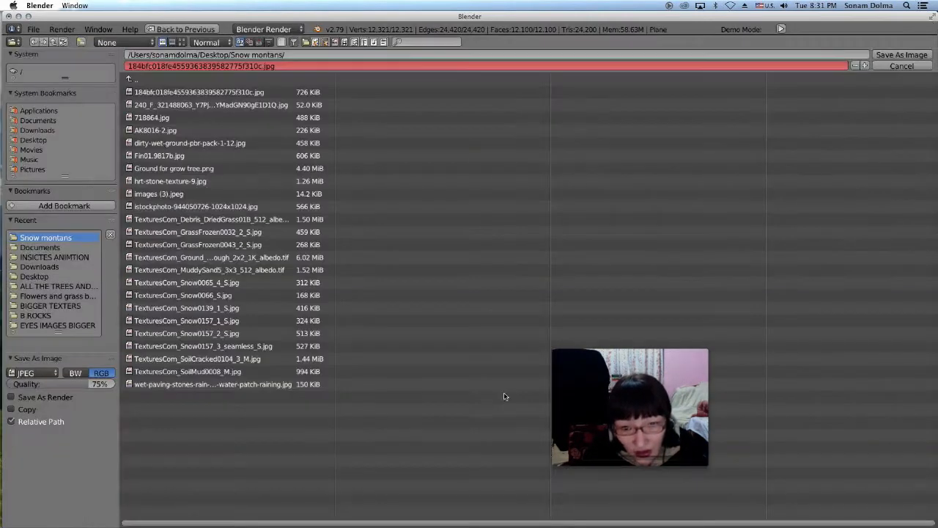
pyautogui.click(51, 121)
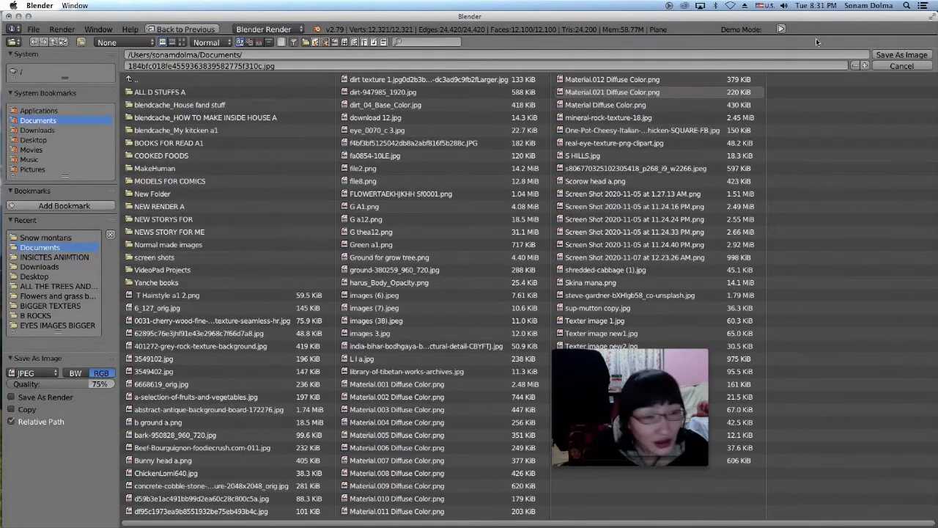
pyautogui.click(900, 55)
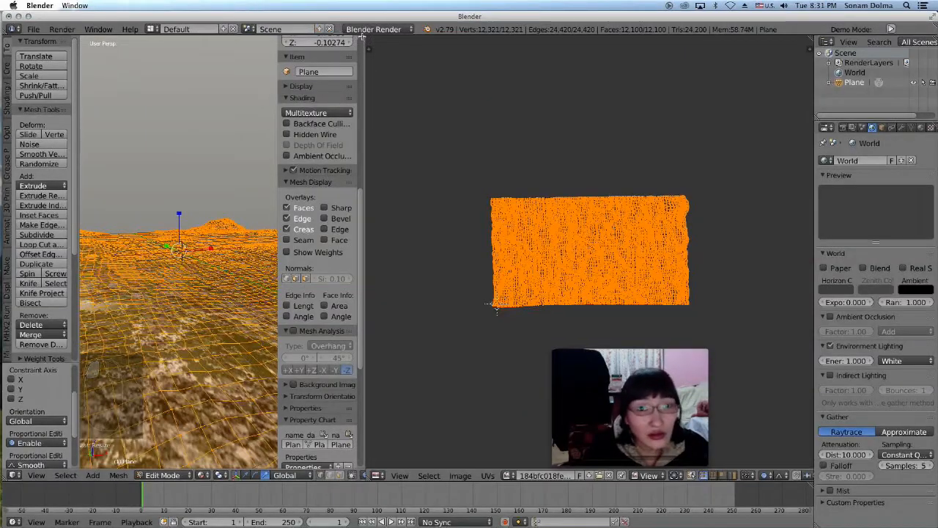
# - Expand the 3D view over the UV editor and return the terrain to Object Mode
pyautogui.moveTo(364, 38); pyautogui.dragTo(509, 225)
pyautogui.moveTo(510, 225); pyautogui.dragTo(242, 396, button='middle')
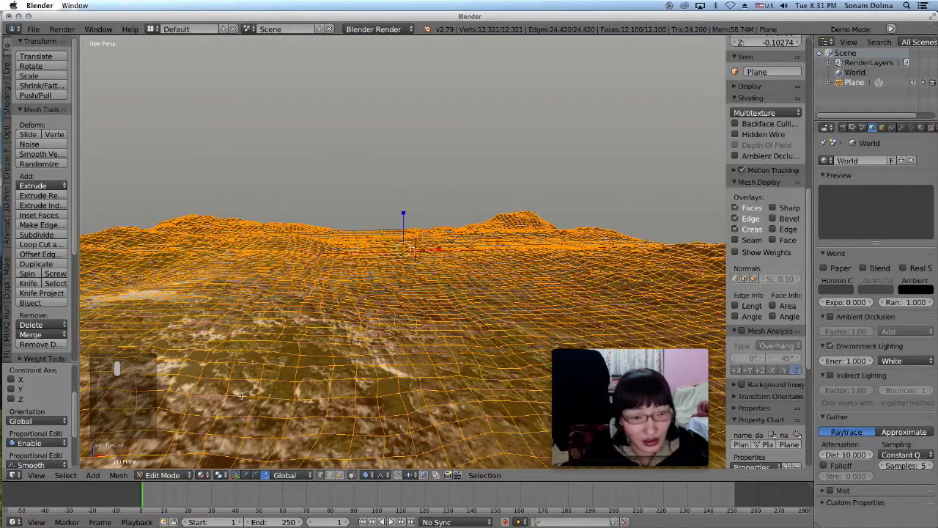
pyautogui.click(165, 475)
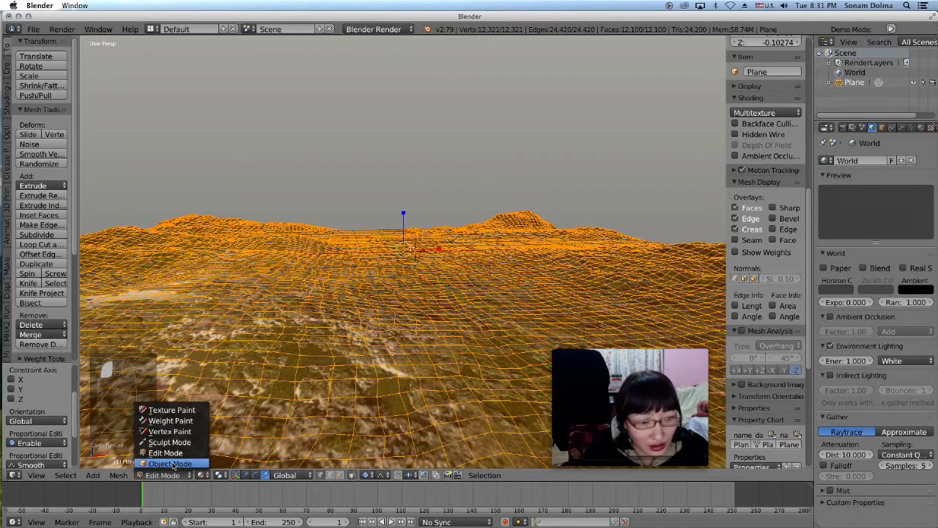
pyautogui.click(167, 462)
pyautogui.moveTo(325, 326); pyautogui.dragTo(213, 323, button='middle')
pyautogui.moveTo(352, 313); pyautogui.dragTo(370, 230, button='middle')
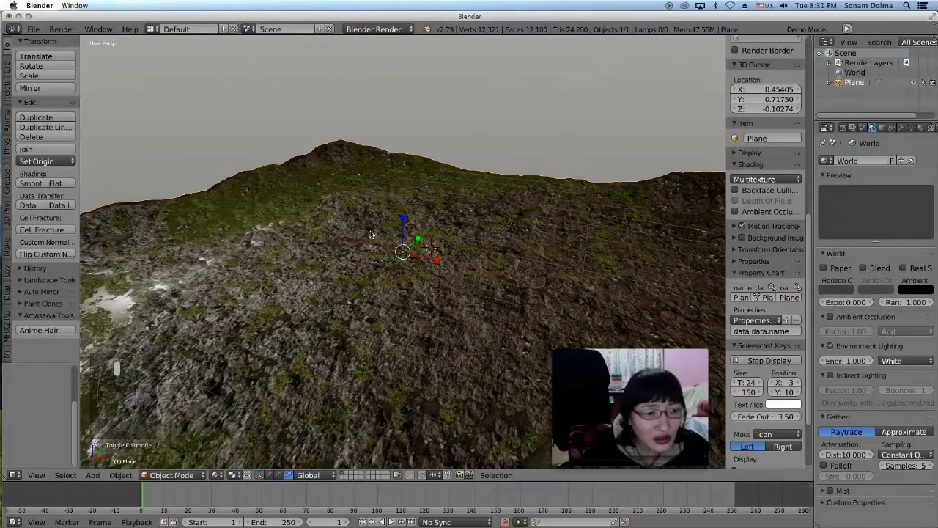
pyautogui.scroll(-7, 370, 231)
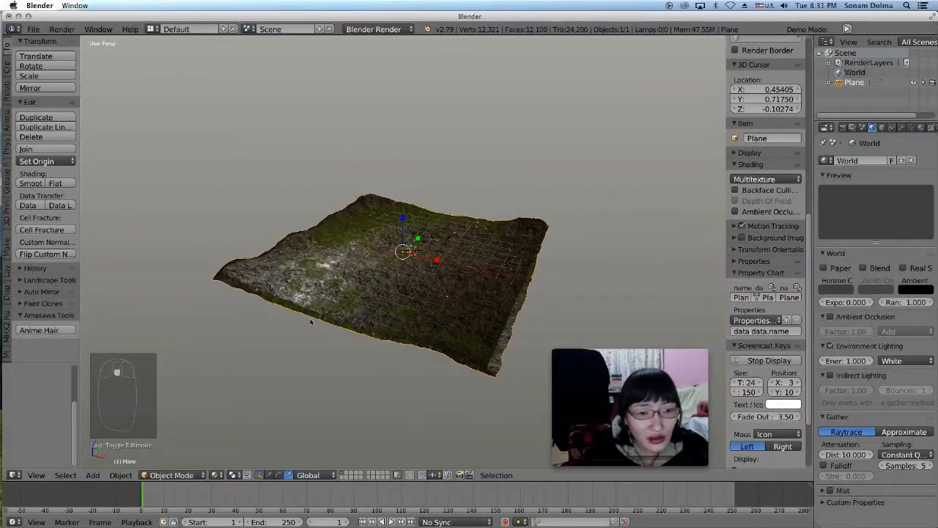
pyautogui.scroll(3, 311, 323)
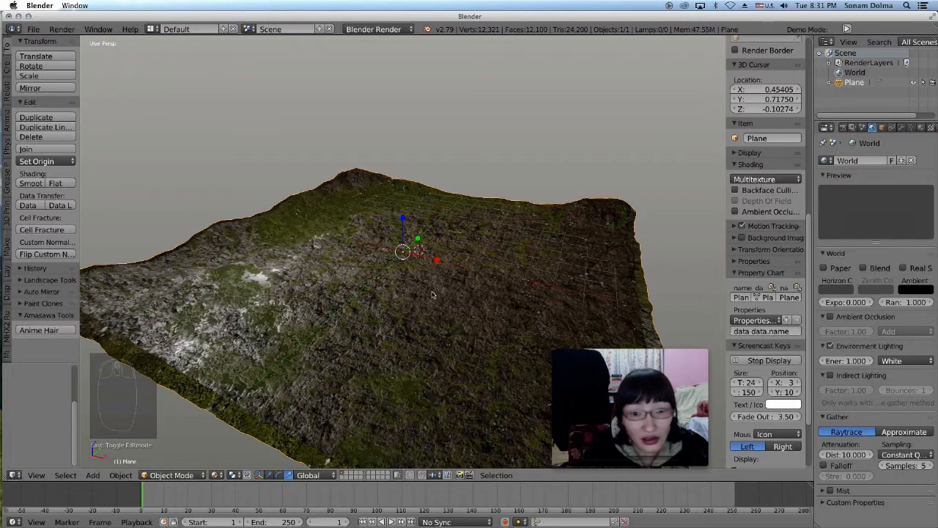
pyautogui.scroll(5, 432, 295)
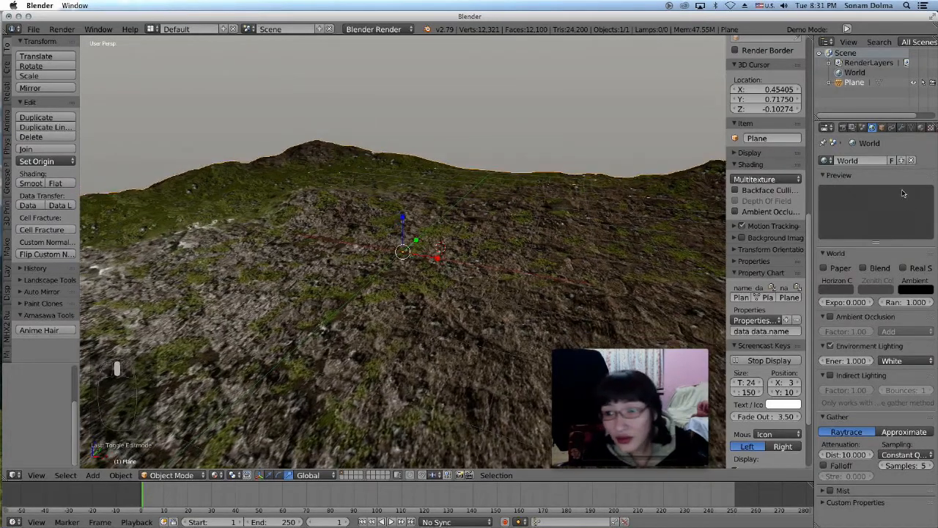
# - Set Material.001's diffuse intensity to 0.667, specular intensity to 0.625 and emit to 0.61
pyautogui.click(922, 129)
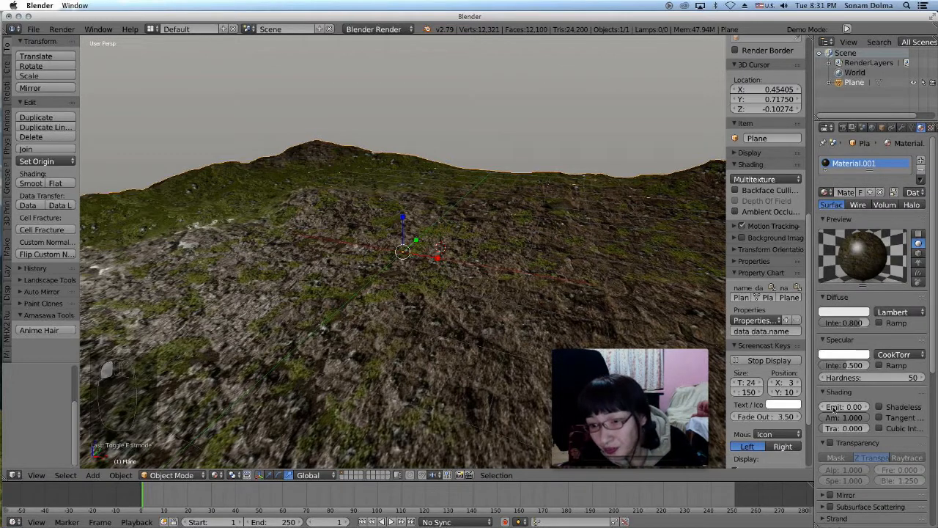
pyautogui.moveTo(844, 365); pyautogui.dragTo(840, 364)
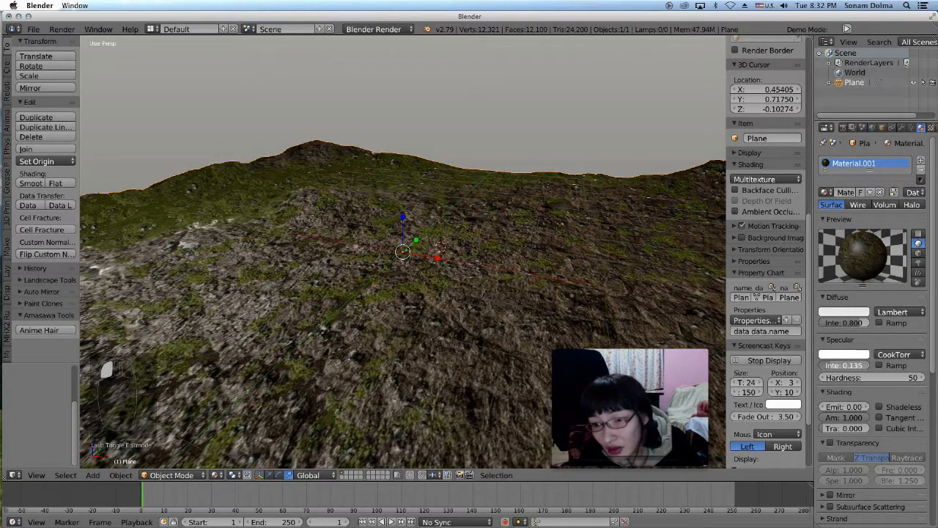
pyautogui.moveTo(842, 407); pyautogui.dragTo(866, 407)
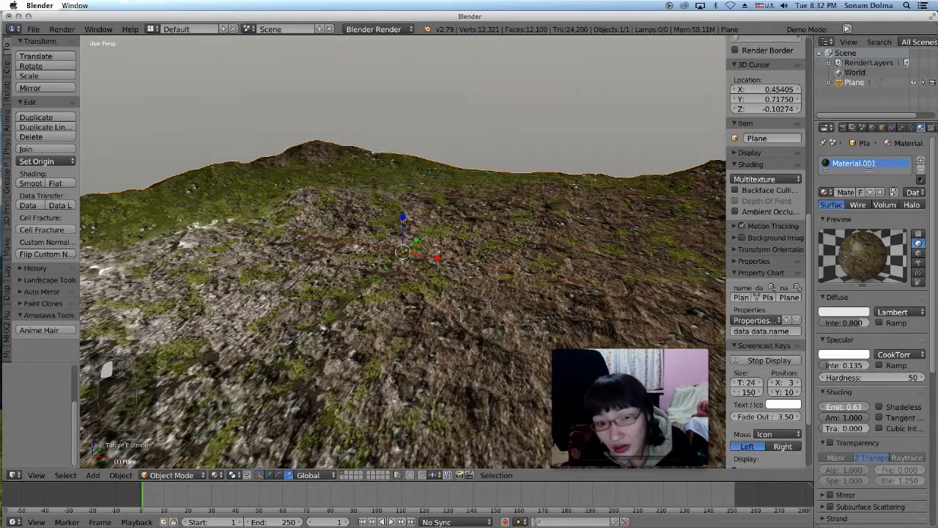
pyautogui.moveTo(842, 322); pyautogui.dragTo(868, 323)
pyautogui.moveTo(843, 365); pyautogui.dragTo(869, 365)
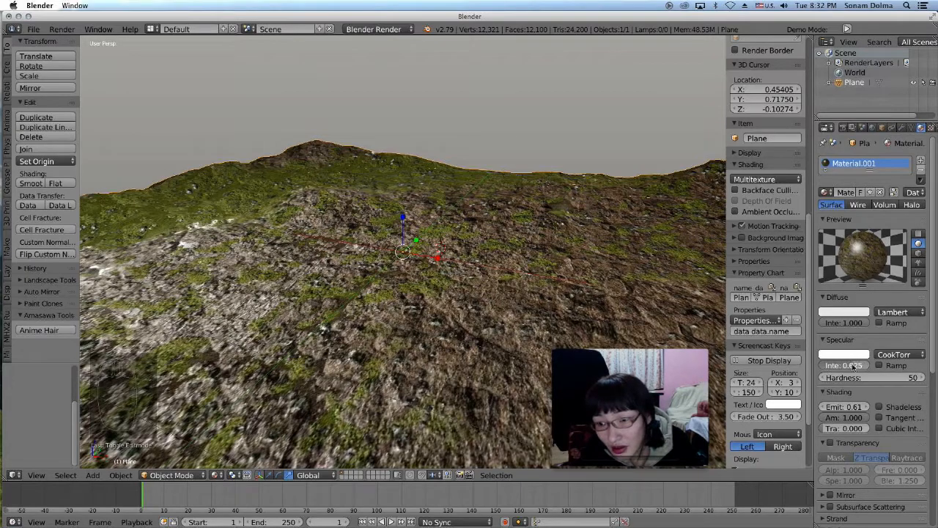
pyautogui.moveTo(868, 323); pyautogui.dragTo(842, 323)
# - Move the terrain up slightly along Z
pyautogui.moveTo(438, 253); pyautogui.dragTo(407, 297, button='middle')
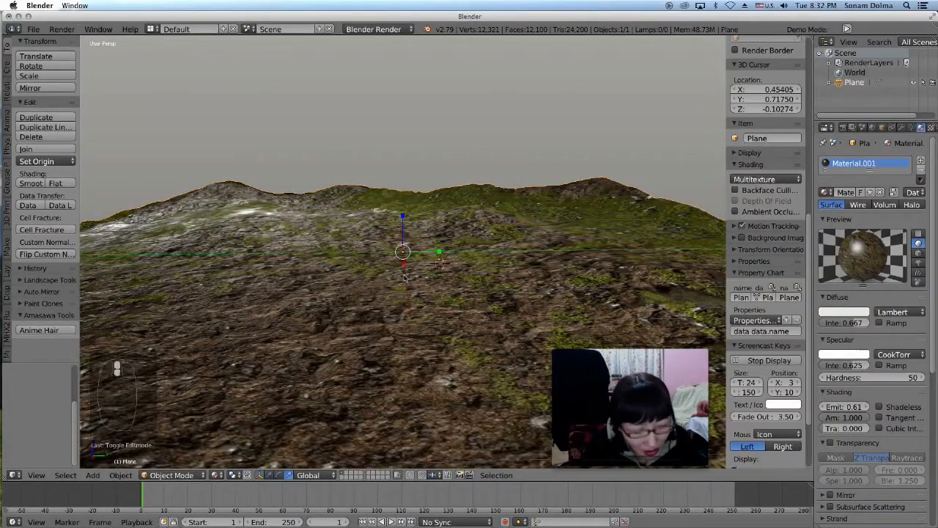
pyautogui.press('g')
pyautogui.press('z')
pyautogui.click(412, 270)
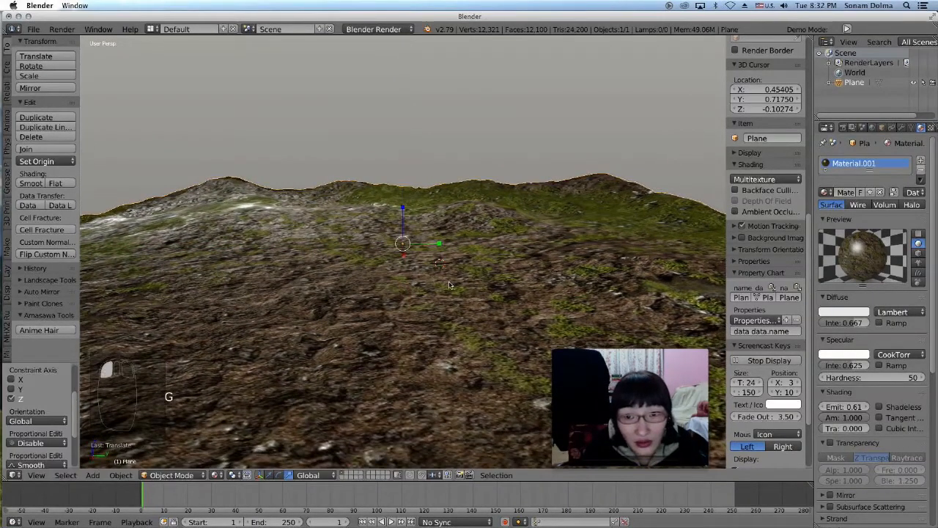
# - Examine the textured terrain from several angles, both close up and farther away
pyautogui.scroll(-2, 452, 285)
pyautogui.moveTo(450, 307); pyautogui.dragTo(450, 294, button='middle')
pyautogui.scroll(2, 449, 294)
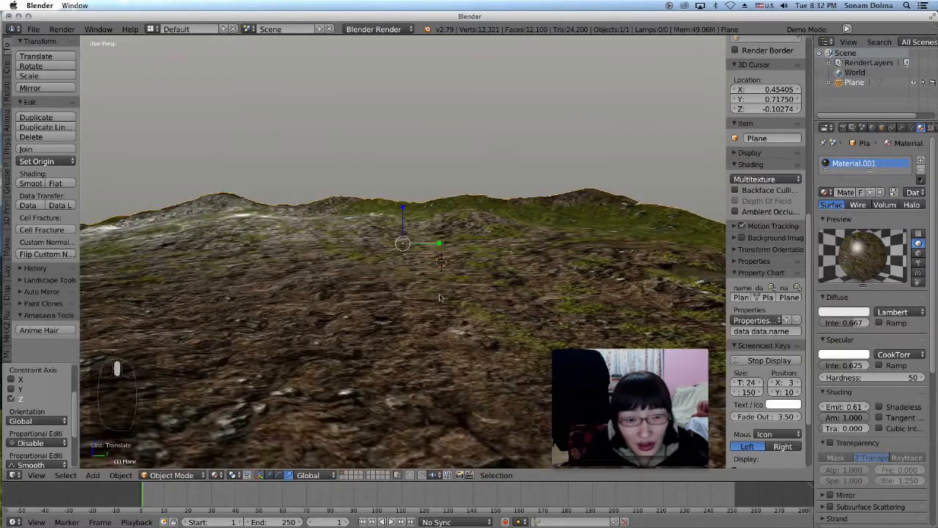
pyautogui.moveTo(494, 265); pyautogui.dragTo(304, 240, button='middle')
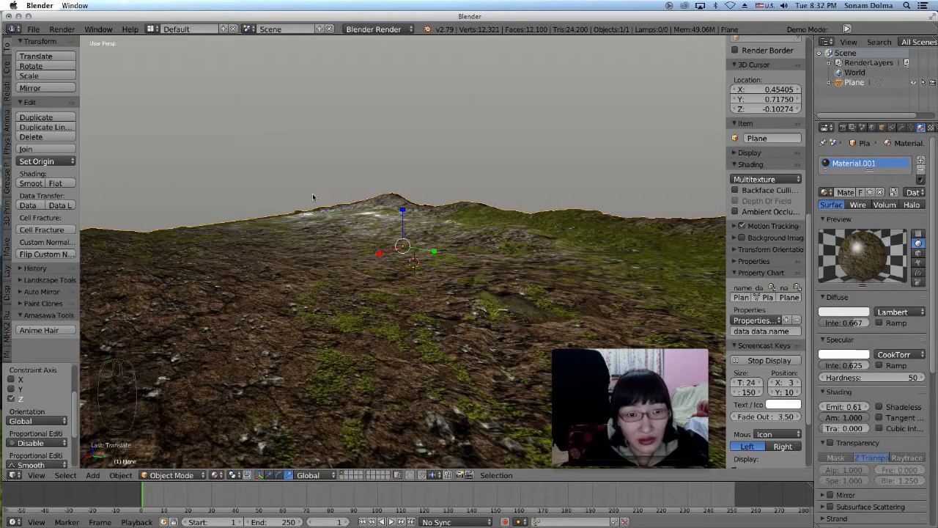
pyautogui.moveTo(442, 254); pyautogui.dragTo(384, 251, button='middle')
pyautogui.moveTo(421, 394); pyautogui.dragTo(449, 312, button='middle')
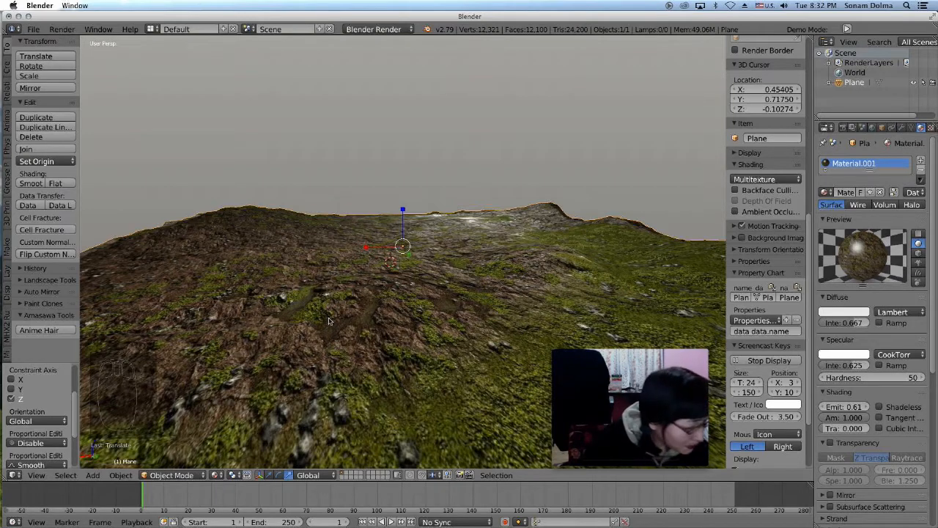
pyautogui.scroll(-5, 421, 322)
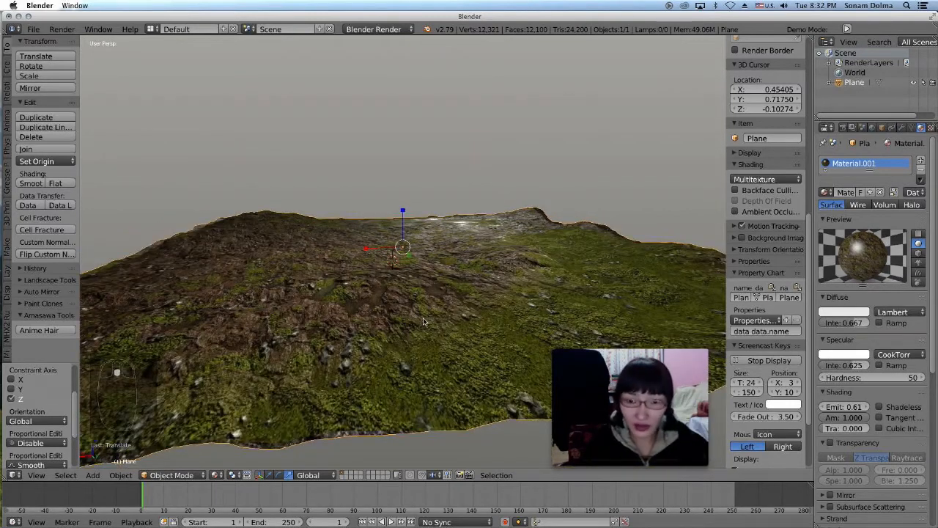
pyautogui.scroll(6, 408, 332)
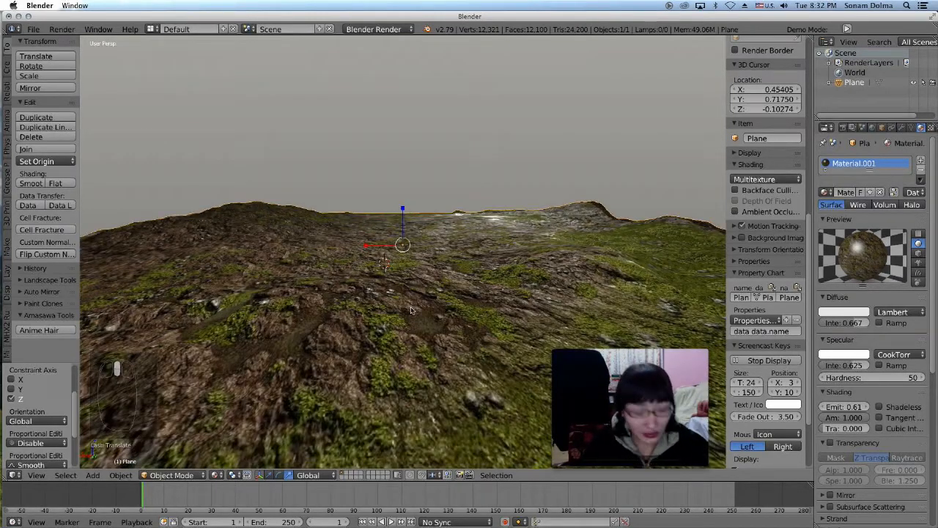
# - Add a new plane mesh, scale it down and move it above the terrain
pyautogui.hotkey('shift', 'a')
pyautogui.moveTo(428, 280)
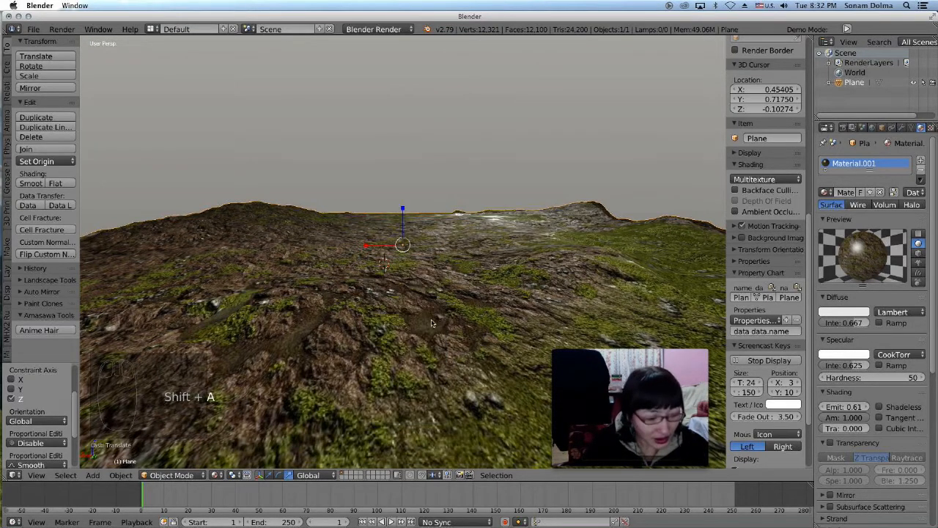
pyautogui.hotkey('shift', 'a')
pyautogui.moveTo(447, 300)
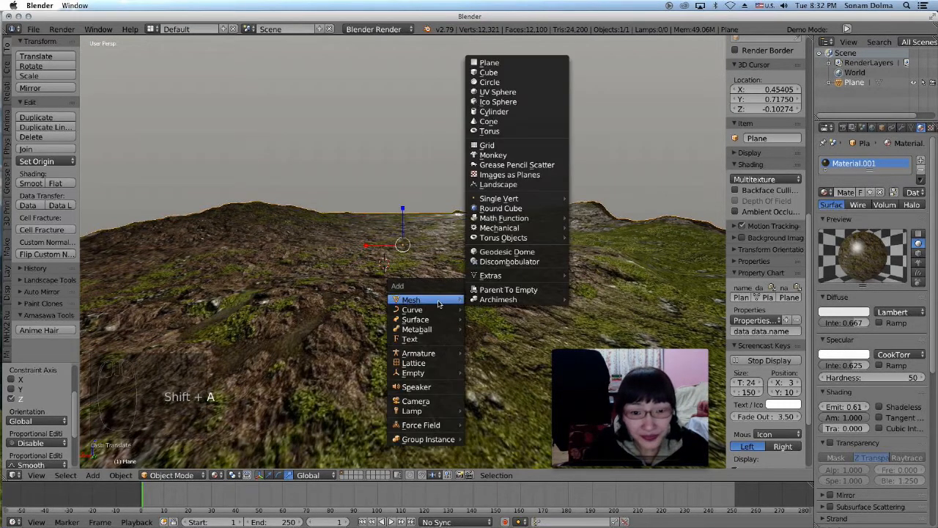
pyautogui.click(488, 64)
pyautogui.scroll(-3, 514, 325)
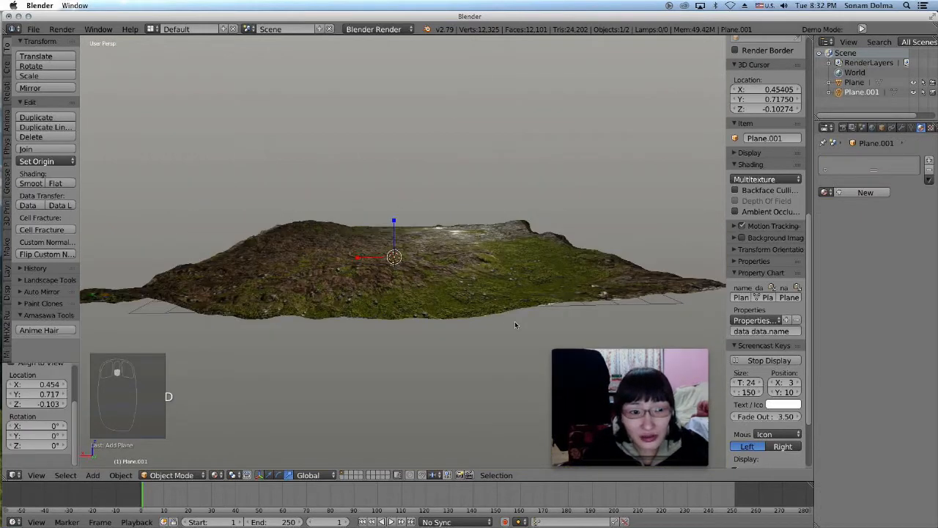
pyautogui.press('s')
pyautogui.click(484, 306)
pyautogui.press('g')
pyautogui.click(482, 235)
# - Enlarge the new plane until it spans the terrain and raise it high above the ground
pyautogui.scroll(-4, 438, 268)
pyautogui.press('s')
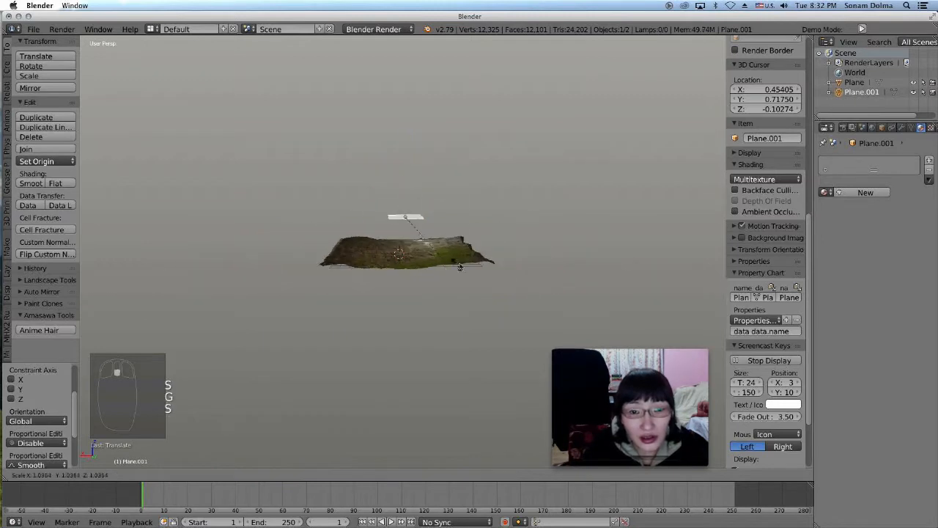
pyautogui.click(615, 319)
pyautogui.press('s')
pyautogui.click(471, 266)
pyautogui.press('g')
pyautogui.press('z')
pyautogui.click(404, 185)
pyautogui.scroll(6, 410, 289)
pyautogui.scroll(-4, 411, 290)
pyautogui.press('s')
pyautogui.click(478, 192)
pyautogui.press('g')
pyautogui.click(476, 222)
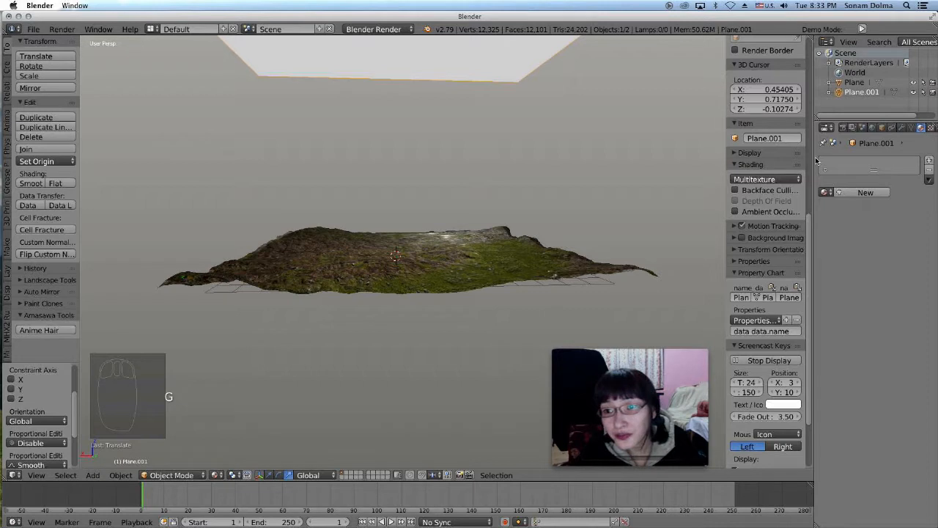
# - Widen the properties editor and add a new particle system to the upper plane
pyautogui.moveTo(814, 157); pyautogui.dragTo(755, 157)
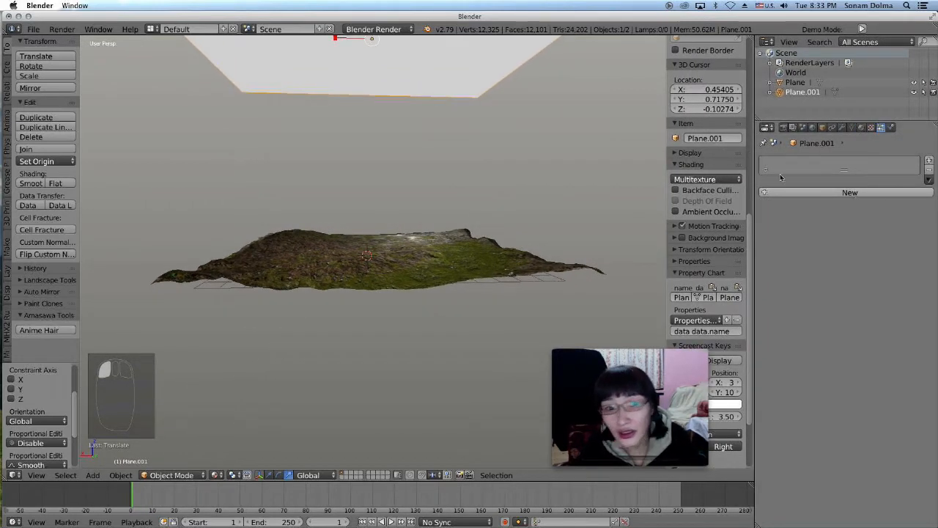
pyautogui.click(887, 128)
pyautogui.click(879, 127)
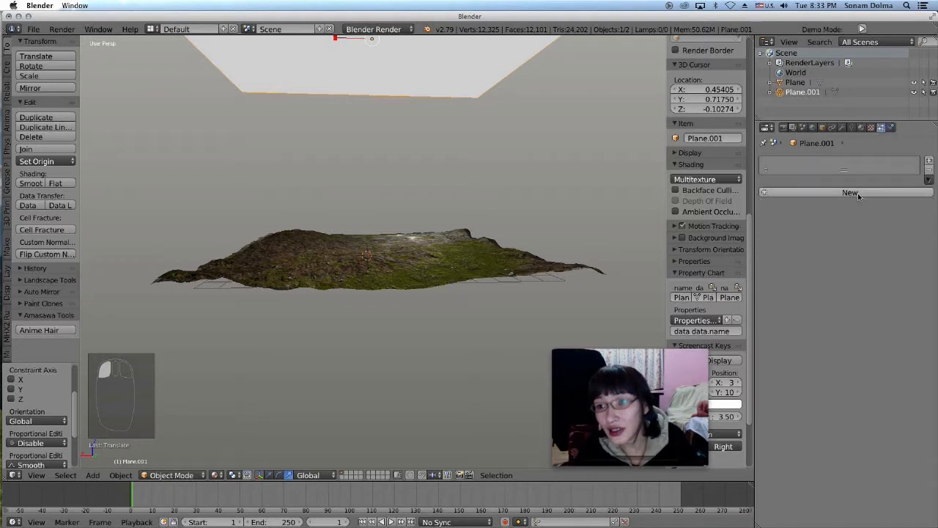
pyautogui.click(857, 193)
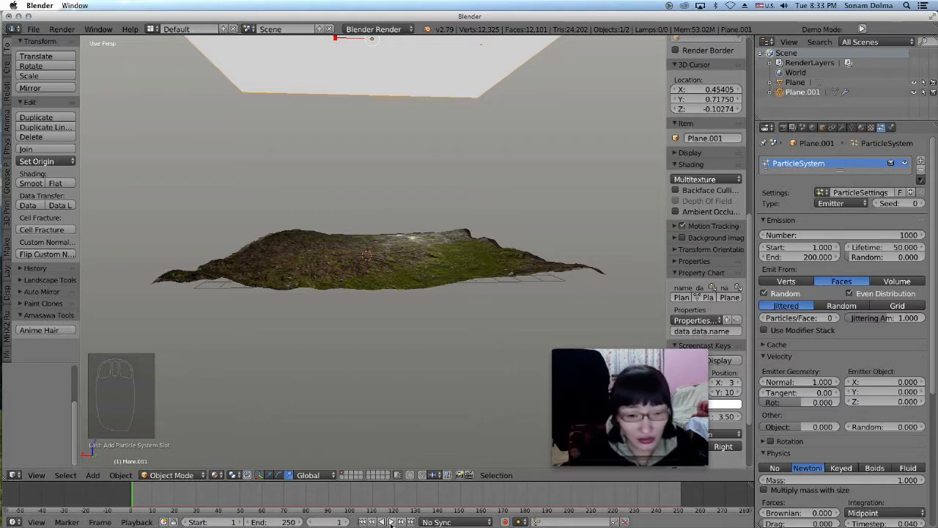
# - Play the animation to check the particles falling from the plane, then stop and rewind to frame 1
pyautogui.click(390, 521)
pyautogui.scroll(-3, 441, 241)
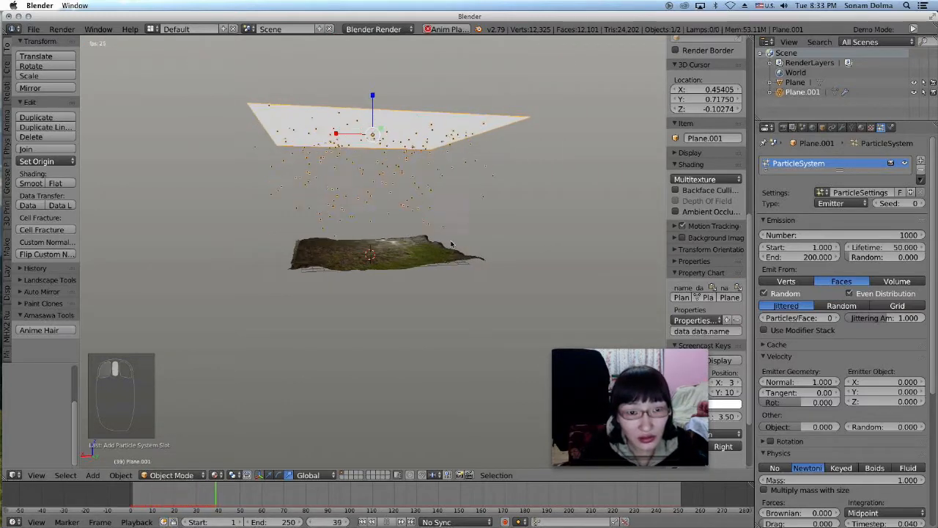
pyautogui.scroll(3, 451, 244)
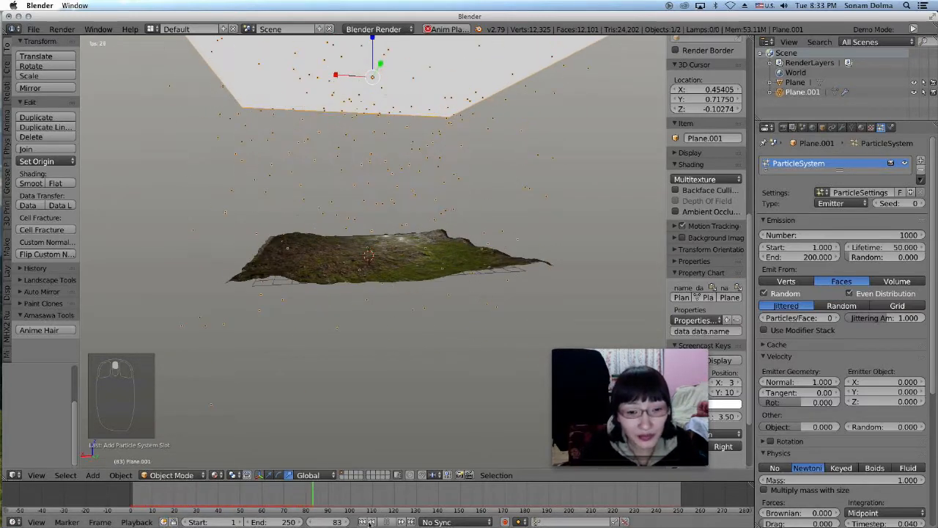
pyautogui.click(367, 523)
pyautogui.click(362, 521)
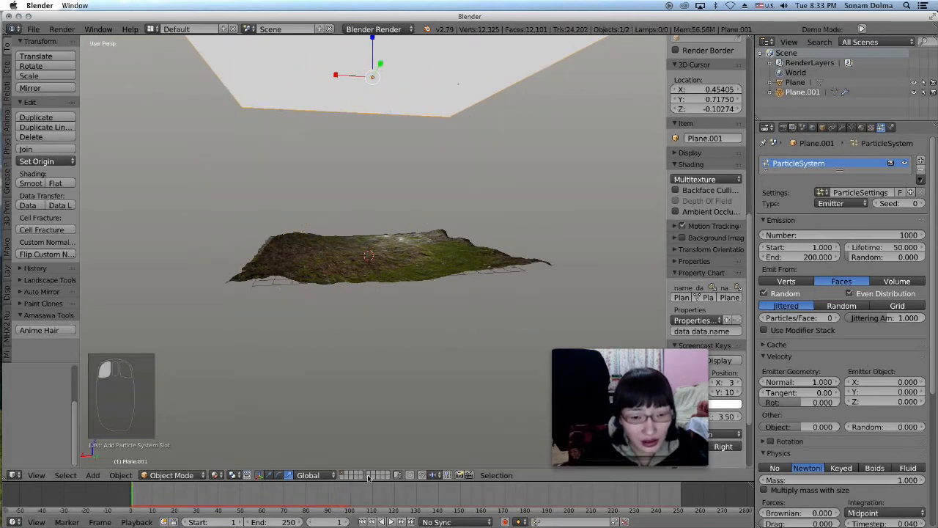
# - Switch to the empty second layer and add a UV sphere at the 3D cursor
pyautogui.click(348, 477)
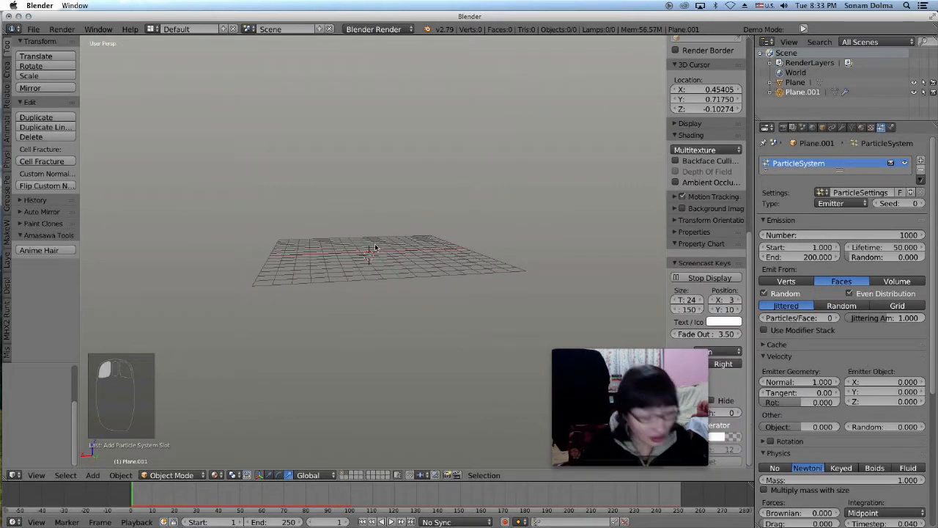
pyautogui.hotkey('shift', 'a')
pyautogui.moveTo(374, 246)
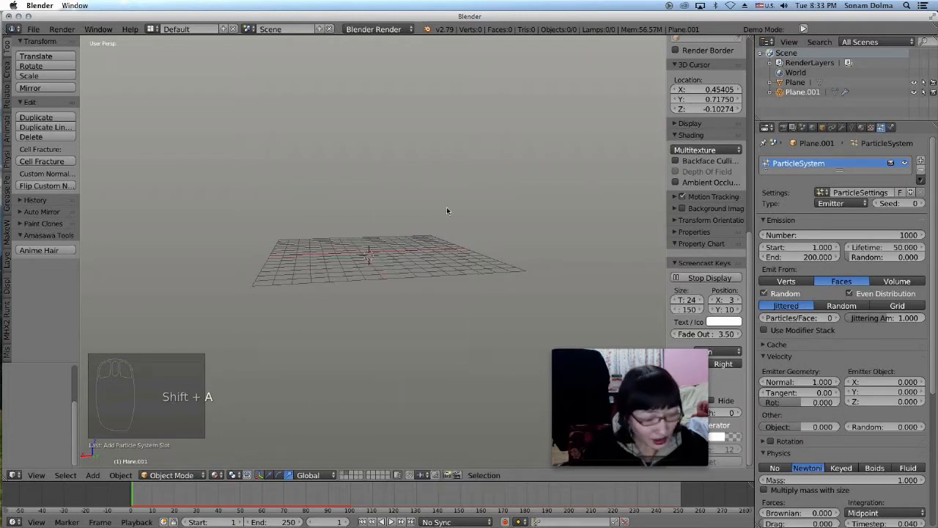
pyautogui.hotkey('shift', 'a')
pyautogui.moveTo(427, 211)
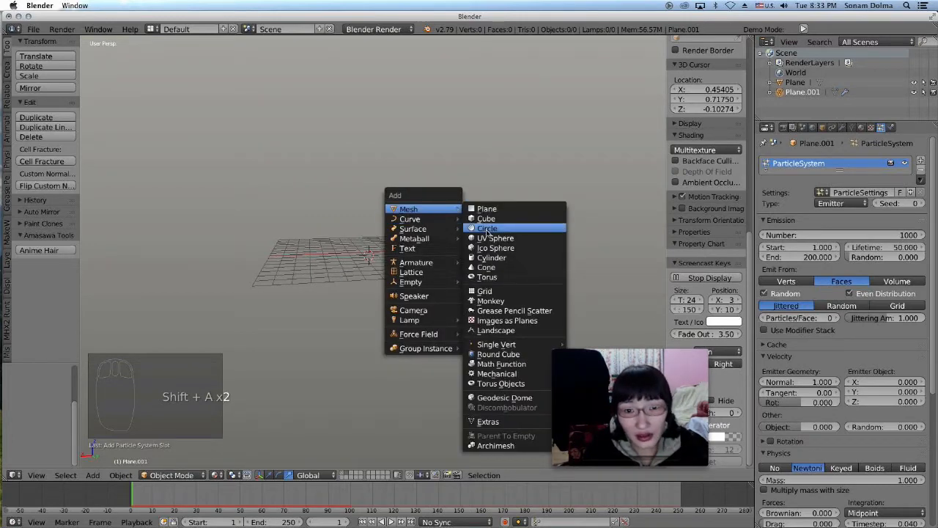
pyautogui.click(492, 238)
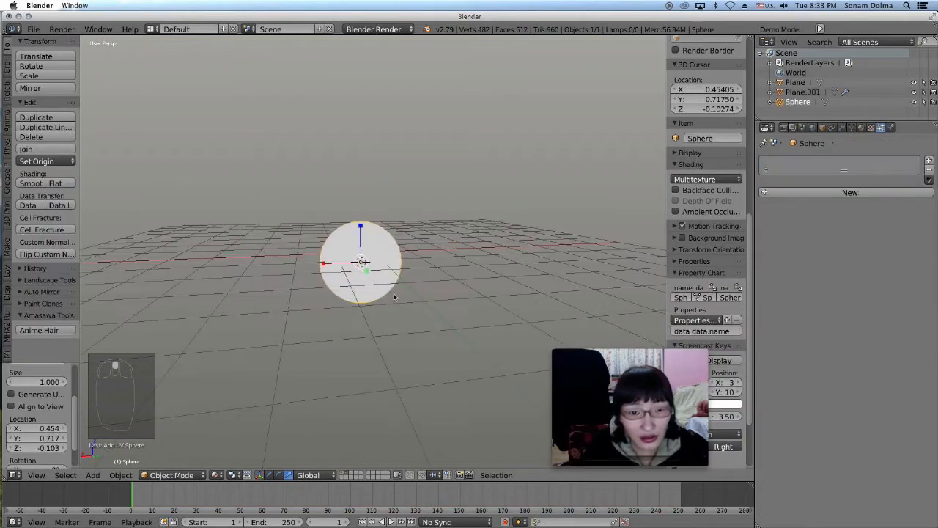
# - Start editing the sphere's mesh and flatten its underside by moving the lowest vertex up about 0.22 with proportional editing
pyautogui.scroll(4, 394, 296)
pyautogui.click(172, 475)
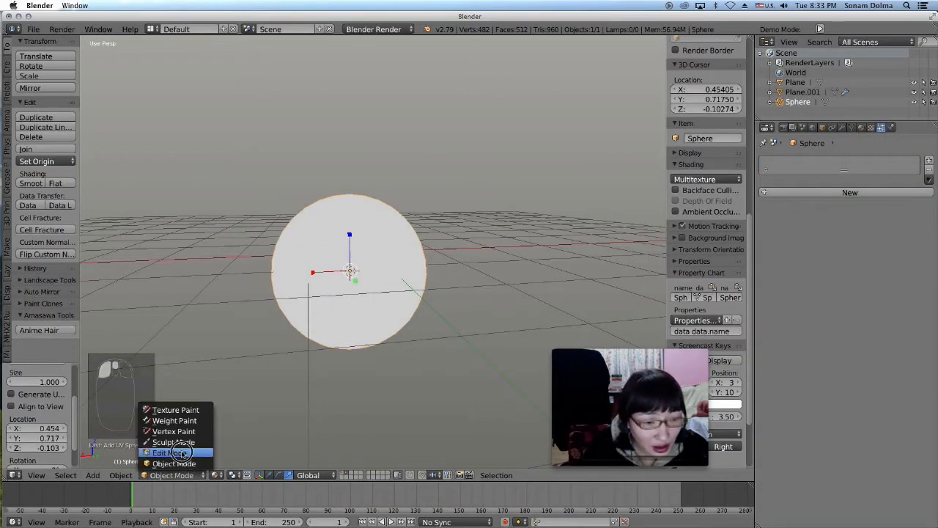
pyautogui.click(182, 454)
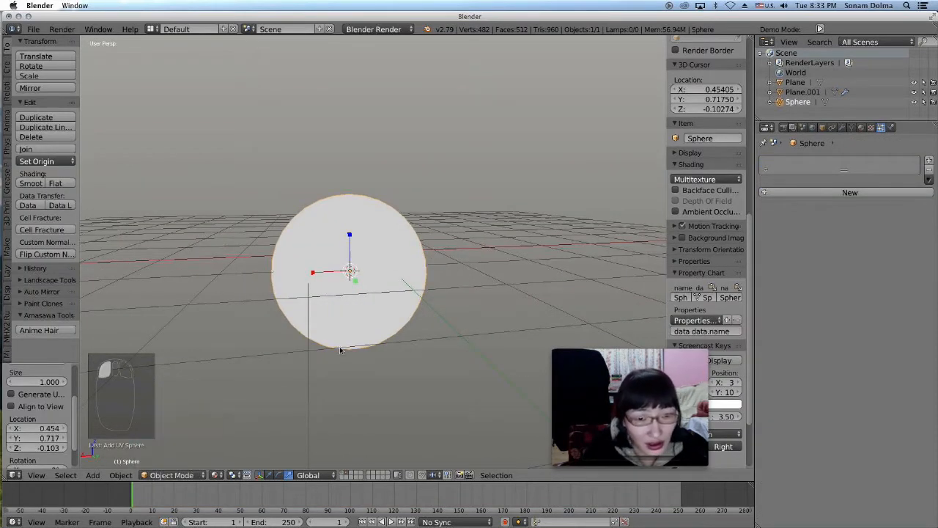
pyautogui.click(186, 477)
pyautogui.click(170, 452)
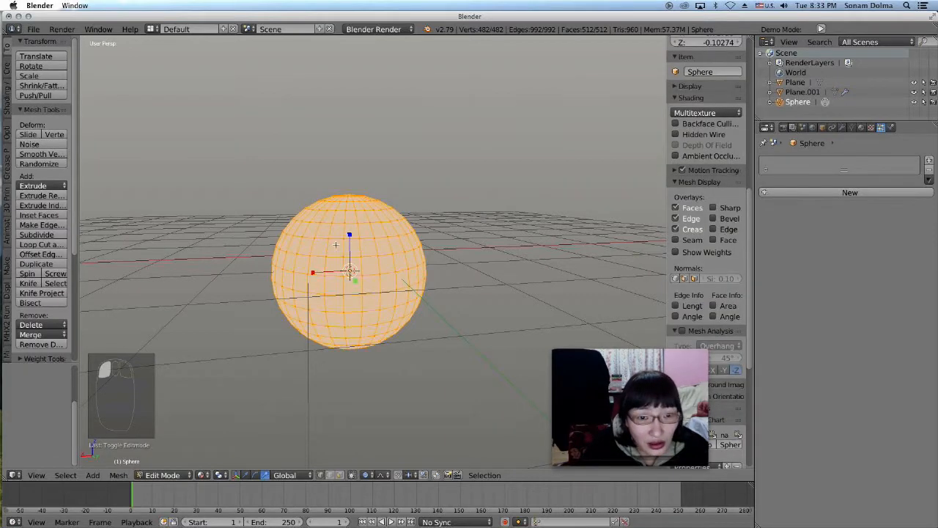
pyautogui.press('s')
pyautogui.press('z')
pyautogui.click(350, 231)
pyautogui.moveTo(399, 289); pyautogui.dragTo(360, 363, button='middle')
pyautogui.press('g')
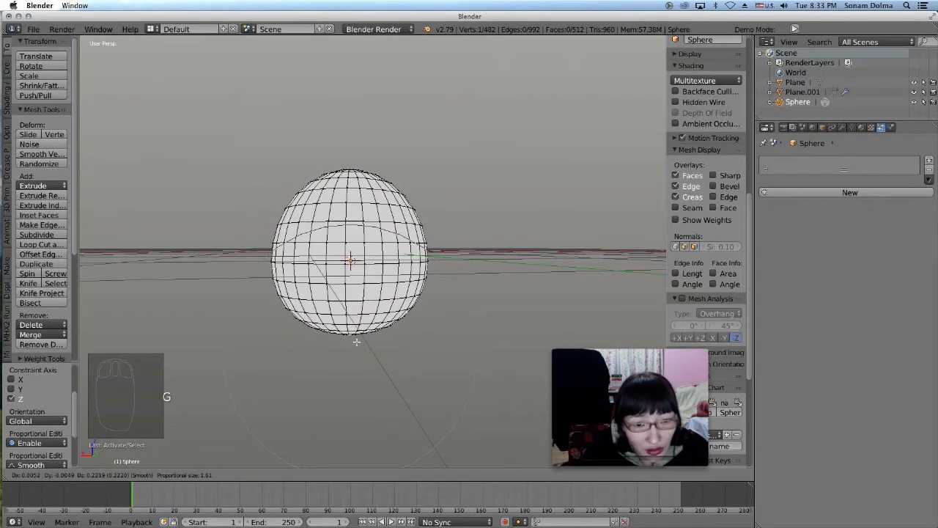
pyautogui.click(356, 345)
# - Pull the sphere's top vertex upward with proportional editing to taper the mesh into an egg-like drop shape
pyautogui.click(352, 169)
pyautogui.moveTo(384, 196); pyautogui.dragTo(378, 225, button='middle')
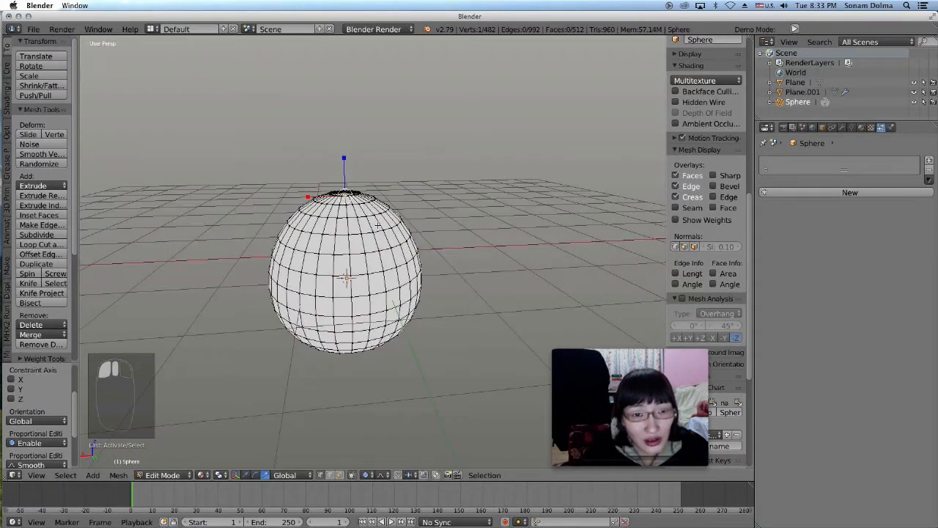
pyautogui.press('s')
pyautogui.click(432, 242)
pyautogui.press('g')
pyautogui.click(443, 238)
pyautogui.press('s')
pyautogui.click(451, 243)
pyautogui.moveTo(429, 242)
pyautogui.mouseDown(button='middle')
pyautogui.moveTo(433, 222)
pyautogui.moveTo(439, 232)
pyautogui.mouseUp(button='middle')
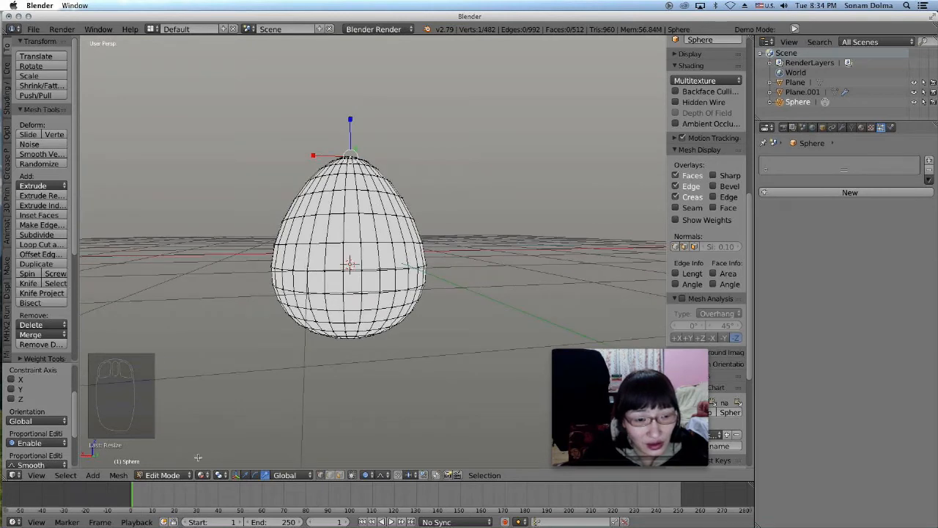
# - Return to Object Mode and scale the whole drop down
pyautogui.click(162, 475)
pyautogui.click(167, 465)
pyautogui.press('s')
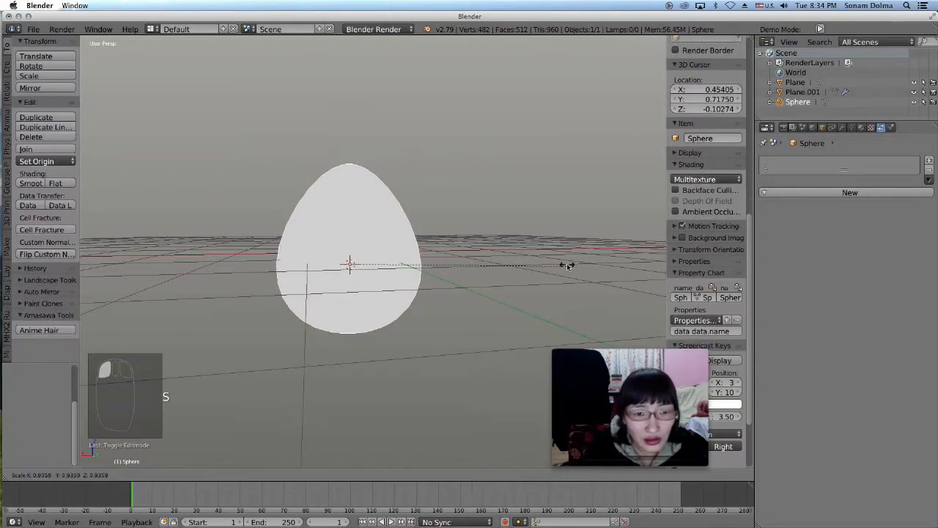
pyautogui.click(530, 259)
# - In Edit Mode, move the entire drop mesh down along Z so the object's origin sits near its tip
pyautogui.click(167, 475)
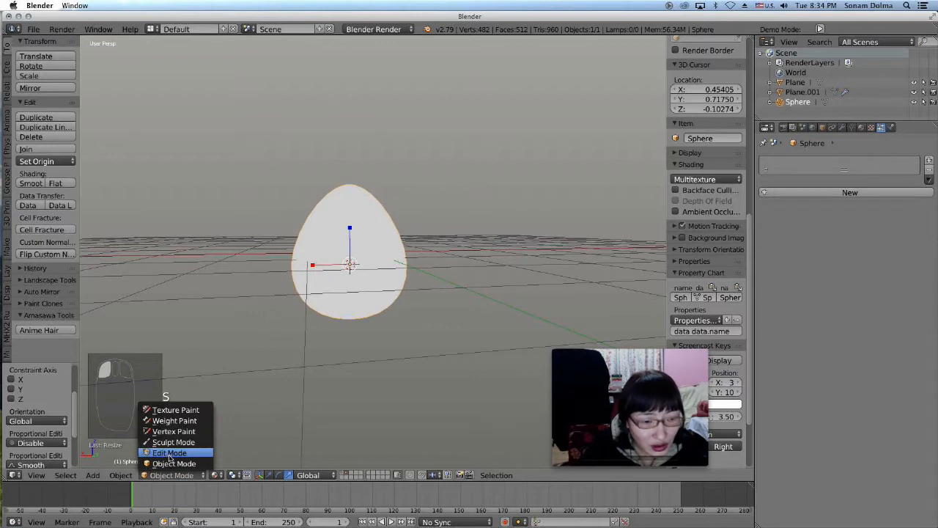
pyautogui.click(167, 465)
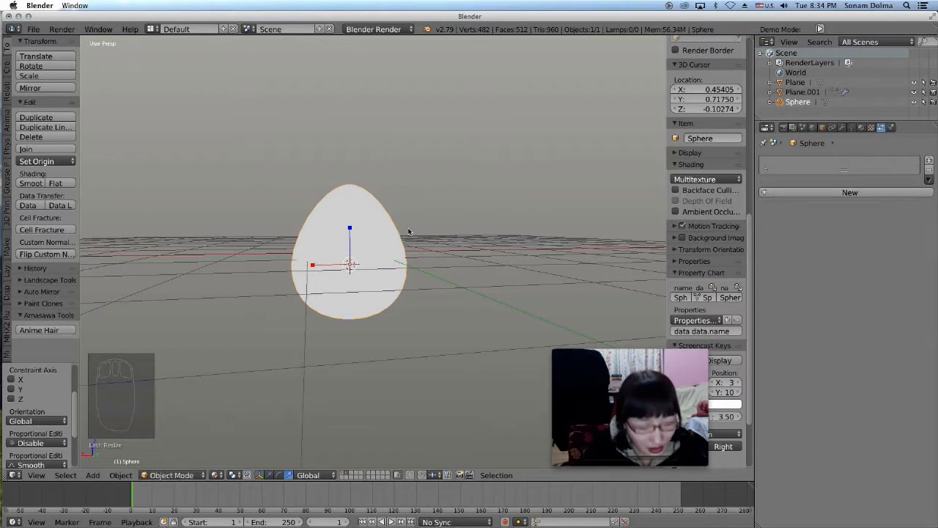
pyautogui.click(167, 475)
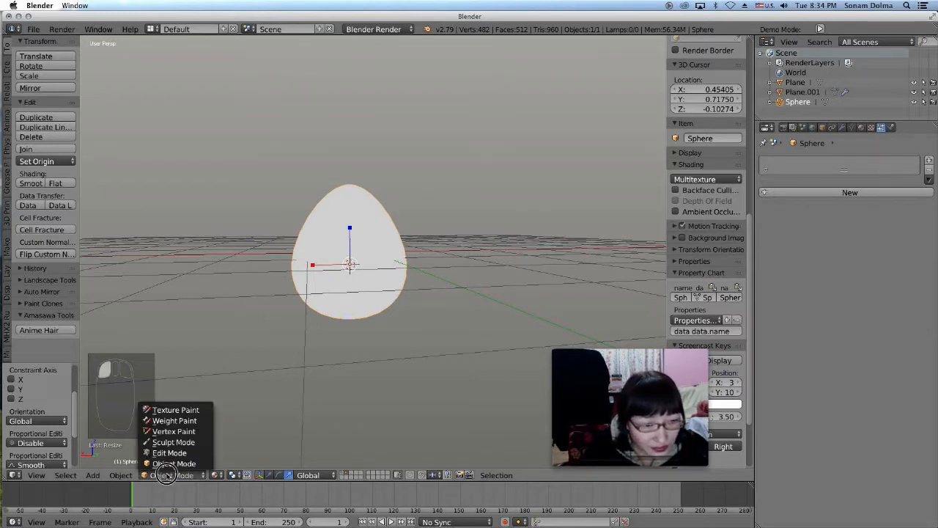
pyautogui.click(168, 453)
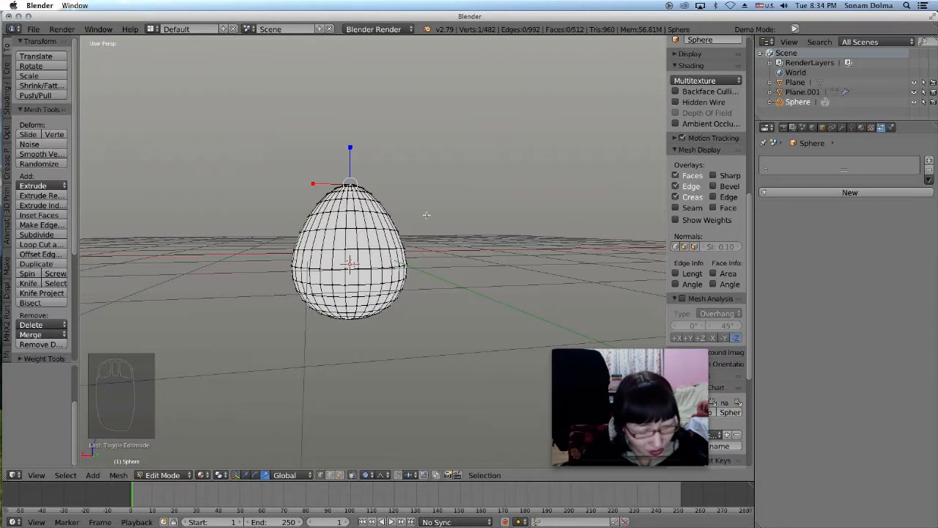
pyautogui.press('a')
pyautogui.press('a')
pyautogui.press('g')
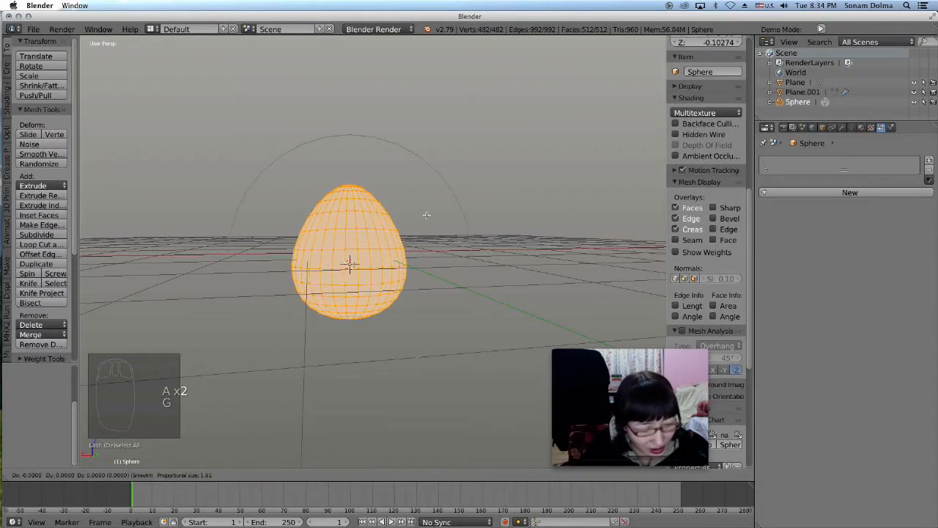
pyautogui.press('z')
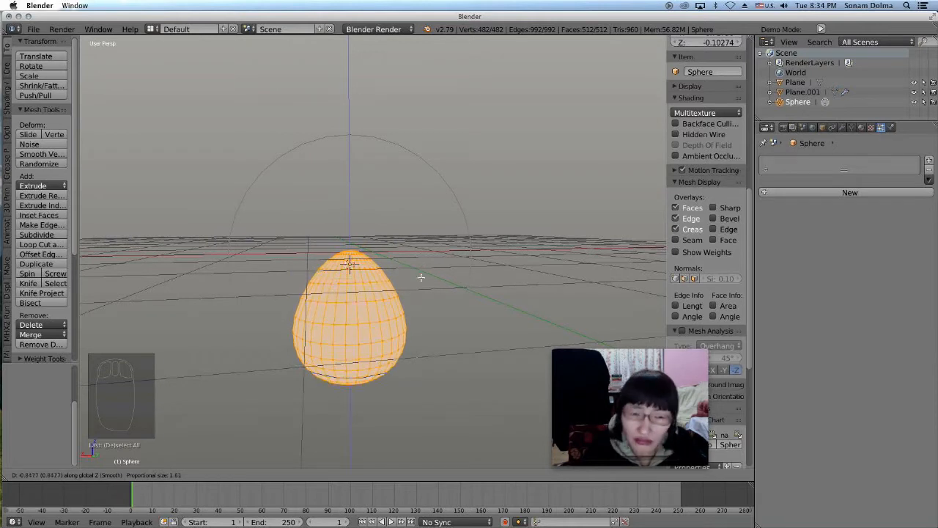
pyautogui.click(421, 277)
# - Scale the whole drop mesh down slightly and nudge it up below the origin
pyautogui.press('s')
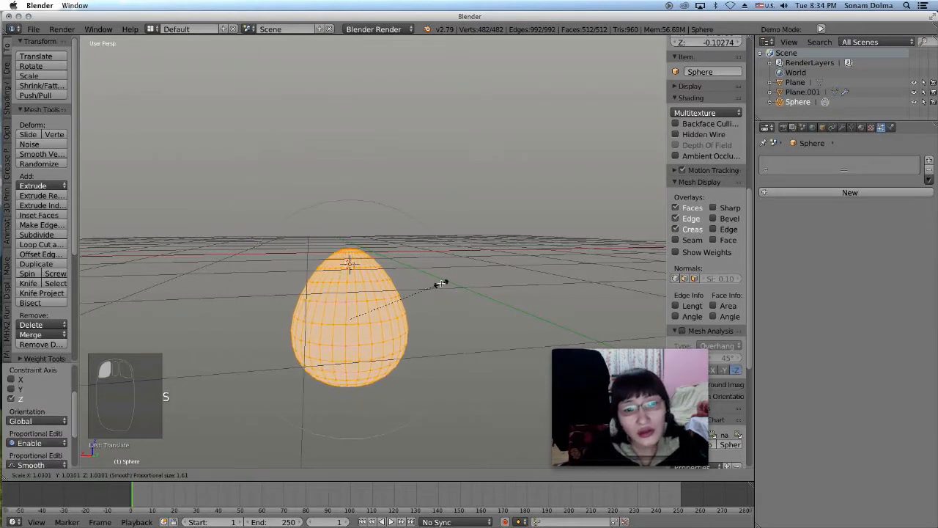
pyautogui.click(440, 287)
pyautogui.press('s')
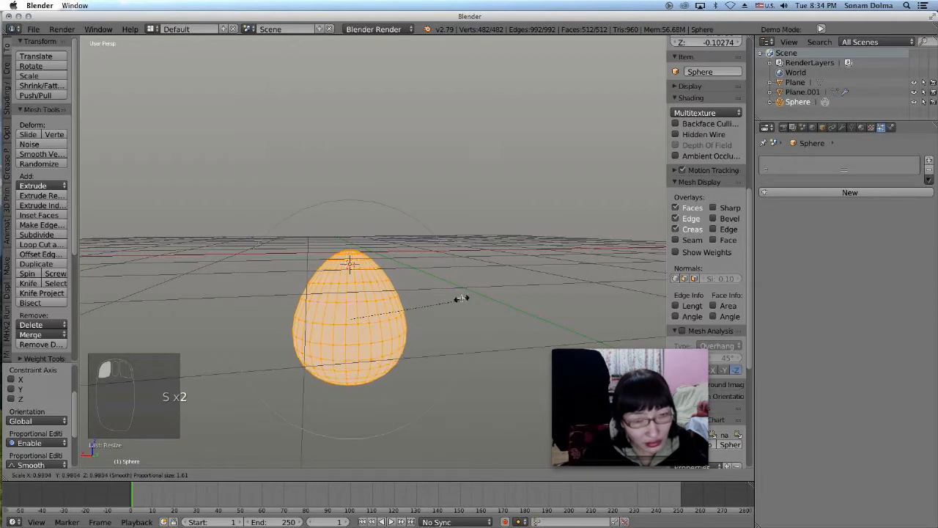
pyautogui.click(433, 300)
pyautogui.press('g')
pyautogui.click(418, 291)
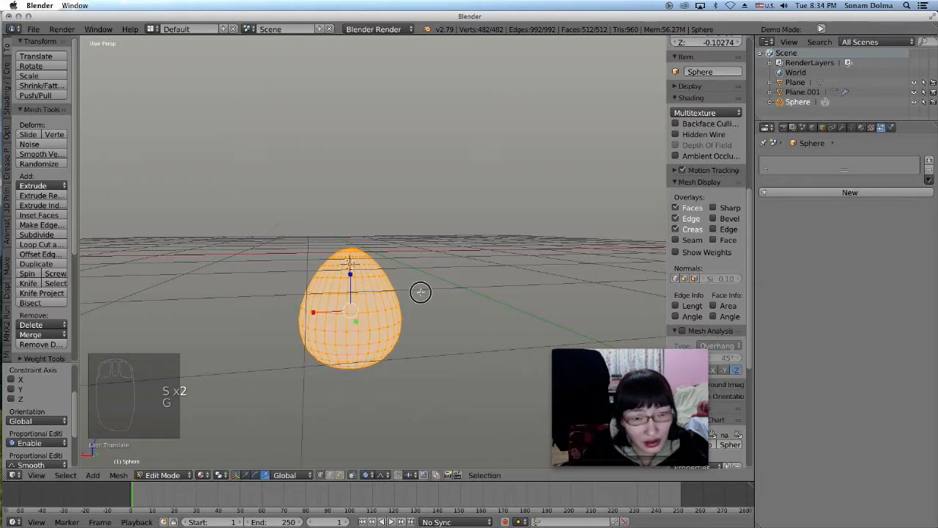
# - In Object Mode, scale the drop down to about 0.666 and raise it along Z to about 0.87
pyautogui.click(167, 474)
pyautogui.click(170, 464)
pyautogui.press('s')
pyautogui.click(362, 293)
pyautogui.press('g')
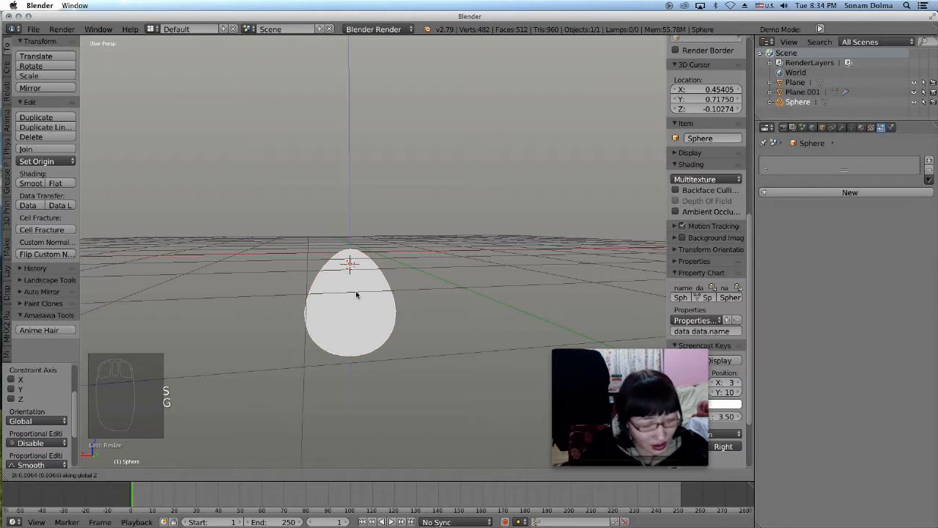
pyautogui.press('z')
pyautogui.click(356, 208)
pyautogui.moveTo(398, 238); pyautogui.dragTo(391, 245, button='middle')
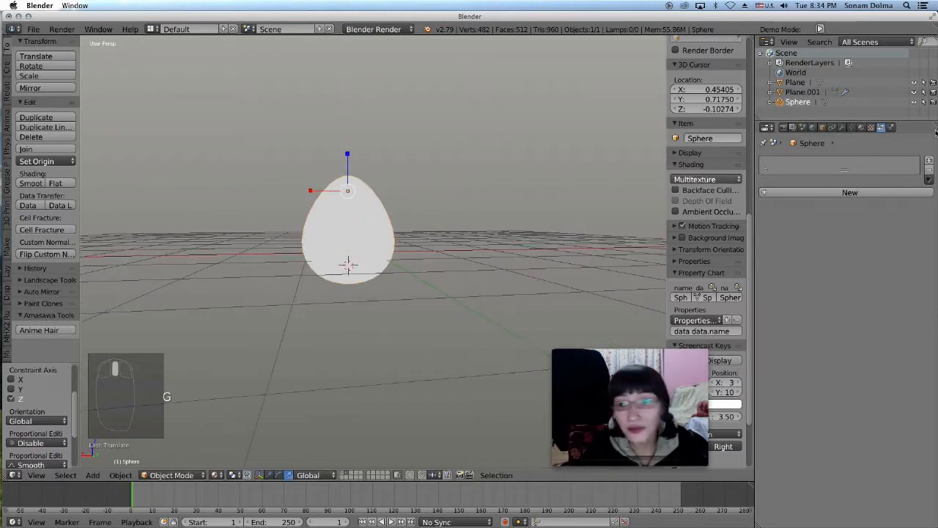
# - Create a new material for the drop and give it a very pale blue diffuse color at full brightness
pyautogui.click(862, 129)
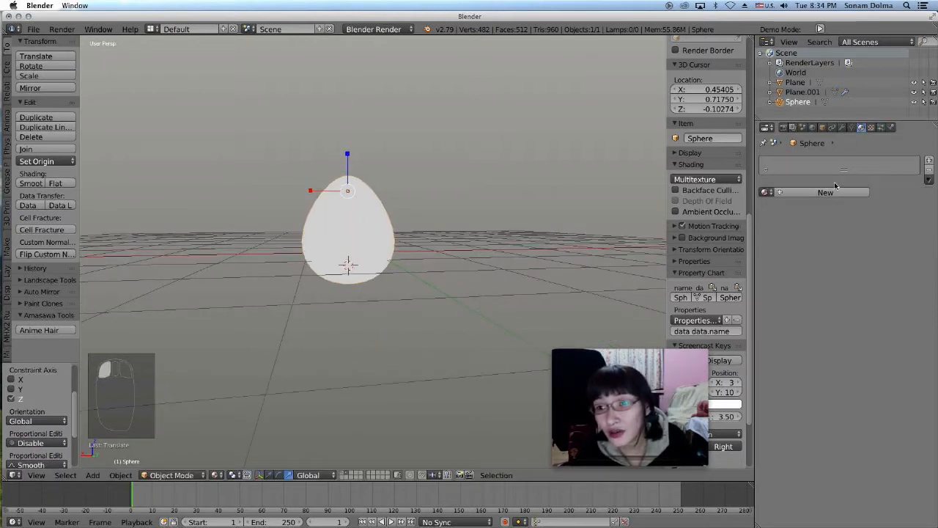
pyautogui.click(827, 192)
pyautogui.click(805, 314)
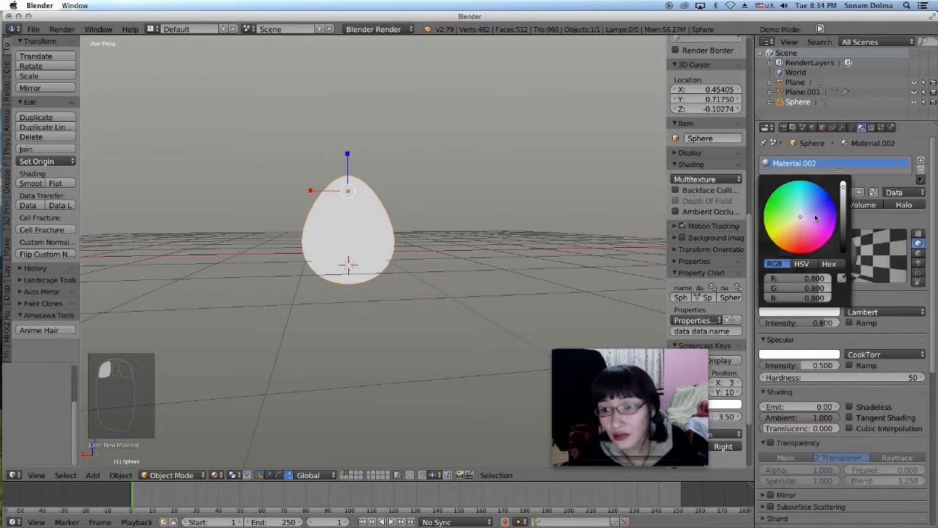
pyautogui.moveTo(800, 214); pyautogui.dragTo(806, 205)
pyautogui.click(810, 314)
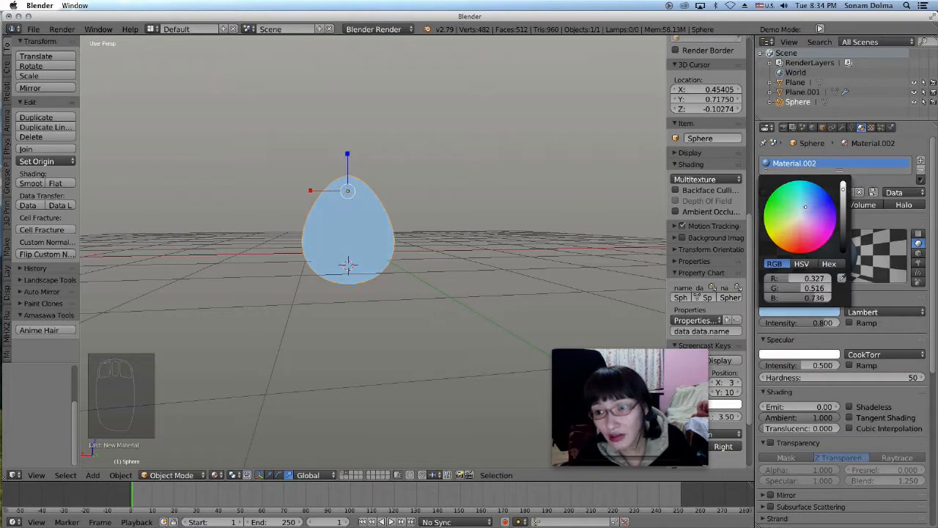
pyautogui.scroll(3, 814, 288)
pyautogui.click(799, 313)
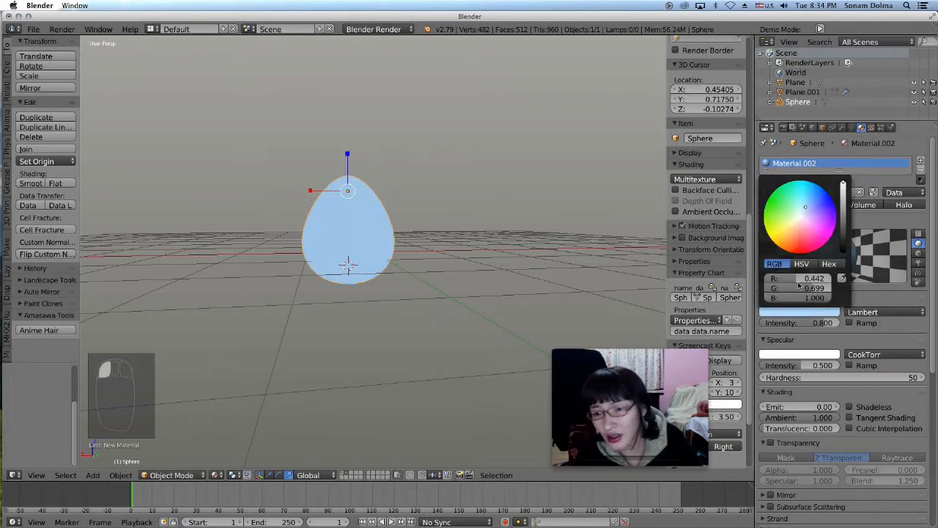
pyautogui.click(801, 213)
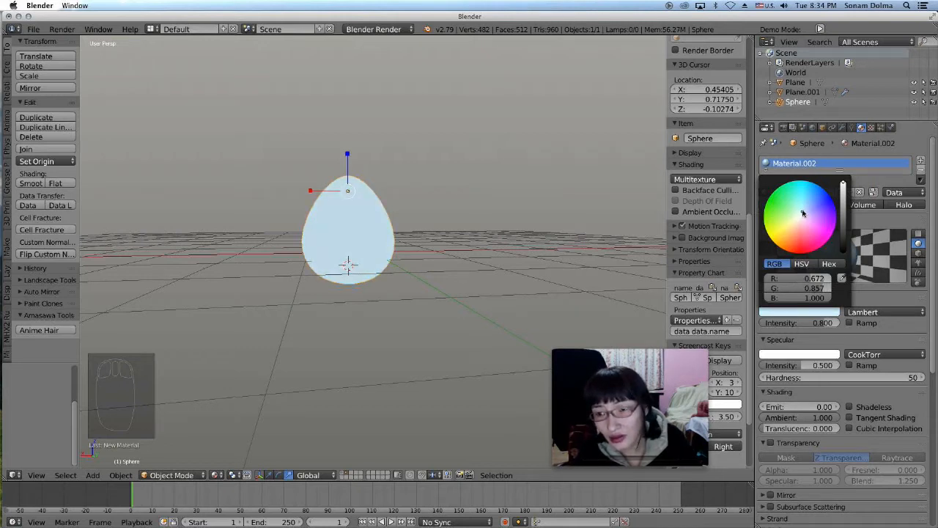
pyautogui.click(801, 211)
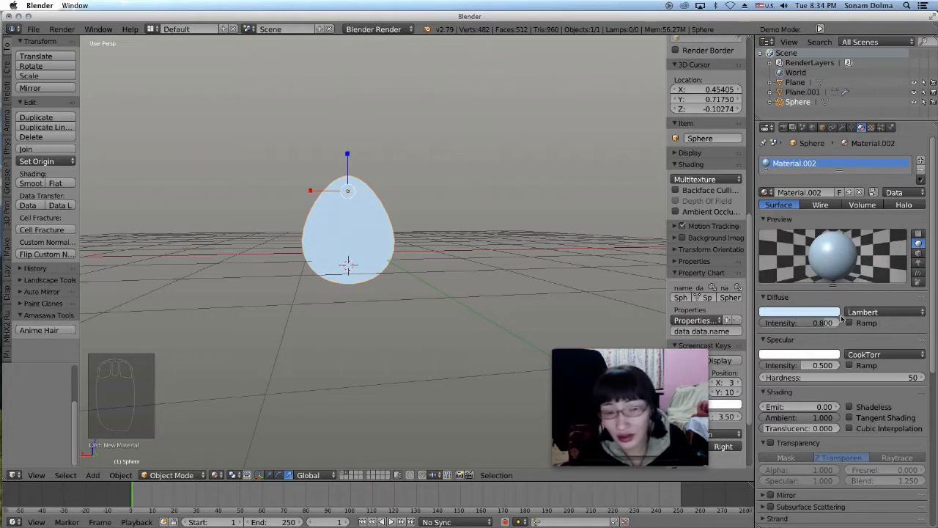
pyautogui.click(835, 314)
pyautogui.click(801, 214)
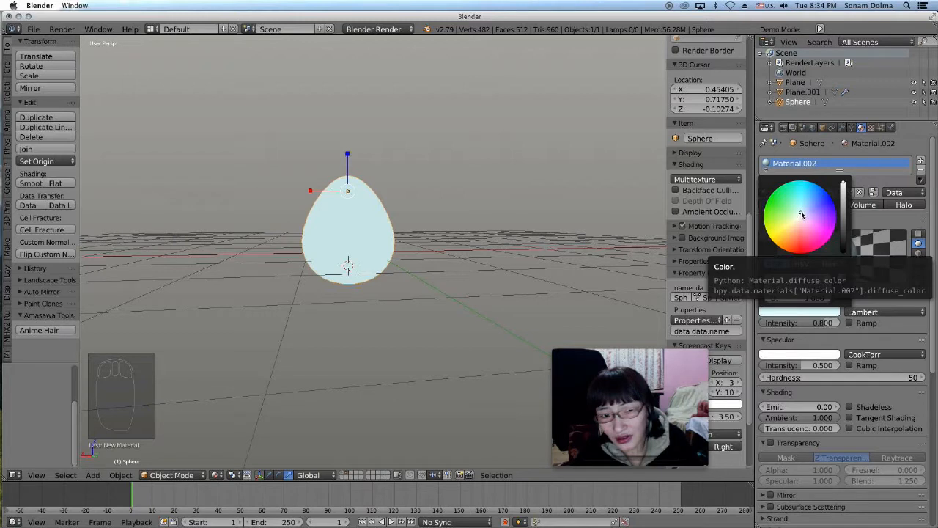
# - Set the drop material's specular intensity to 0.615 and its emit value to 0.34
pyautogui.click(809, 366)
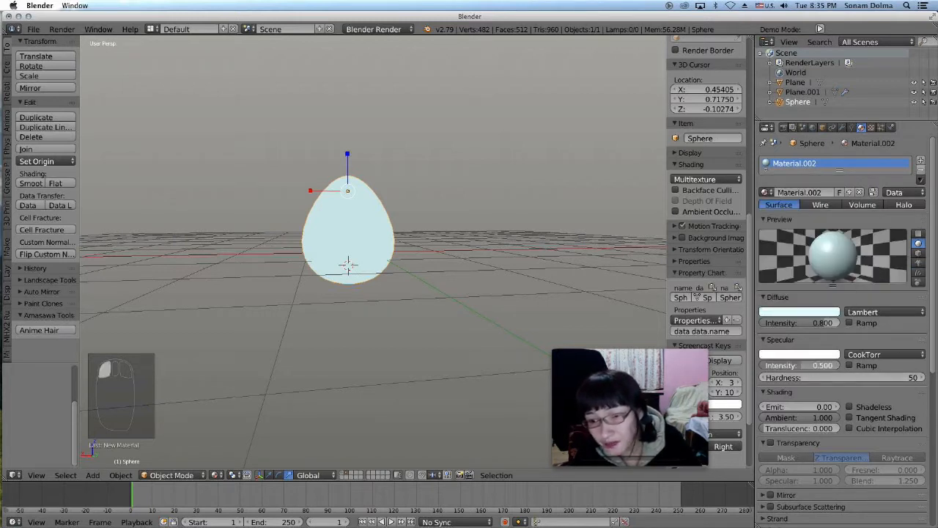
pyautogui.moveTo(815, 366); pyautogui.dragTo(818, 366)
pyautogui.moveTo(791, 408); pyautogui.dragTo(835, 407)
# - Enable Z Transparency on the drop's material and turn on transparency in the object's display settings
pyautogui.scroll(-5, 797, 393)
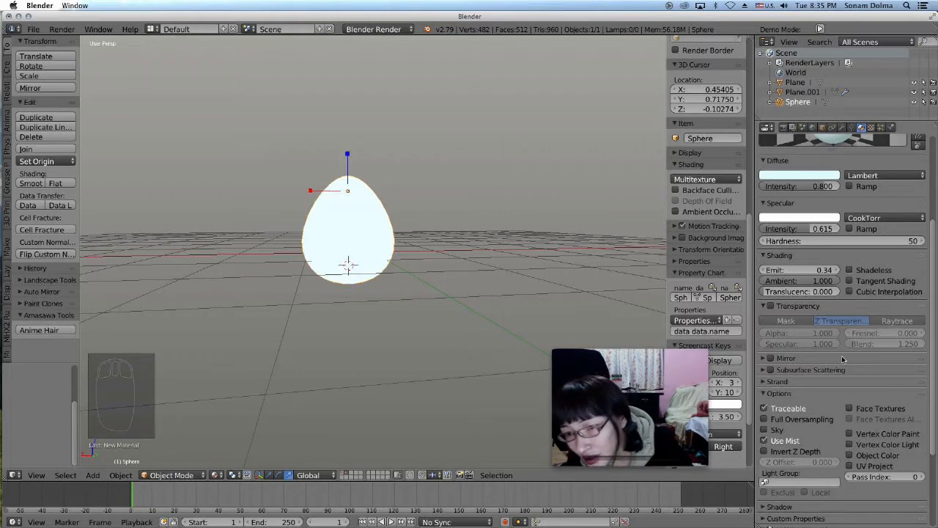
pyautogui.click(769, 306)
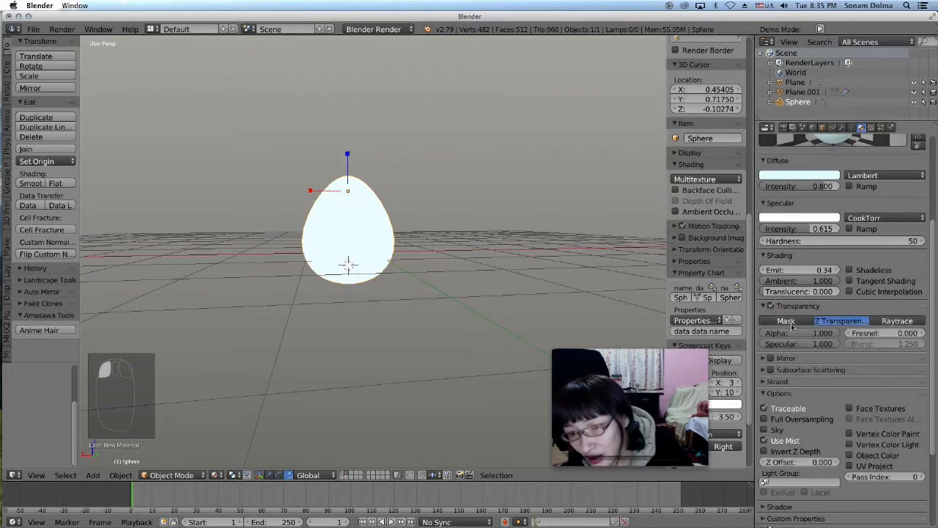
pyautogui.scroll(-3, 806, 347)
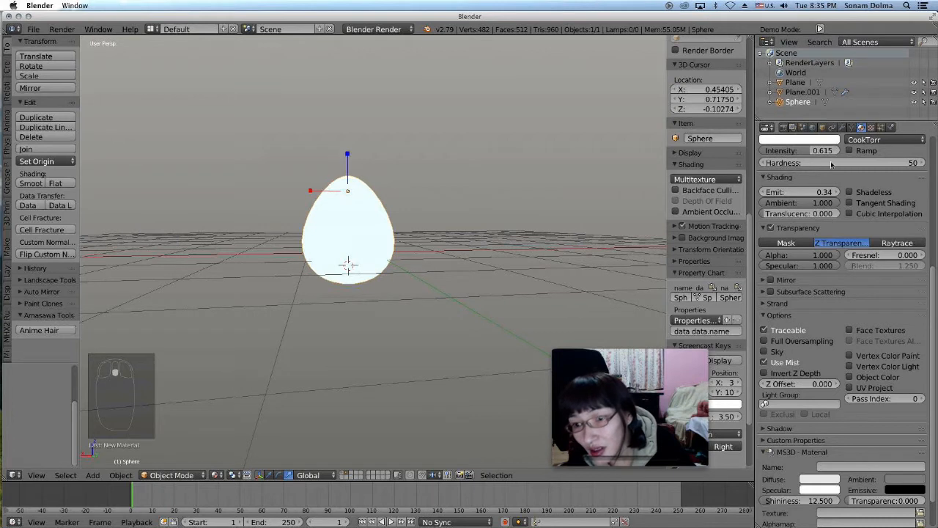
pyautogui.click(821, 128)
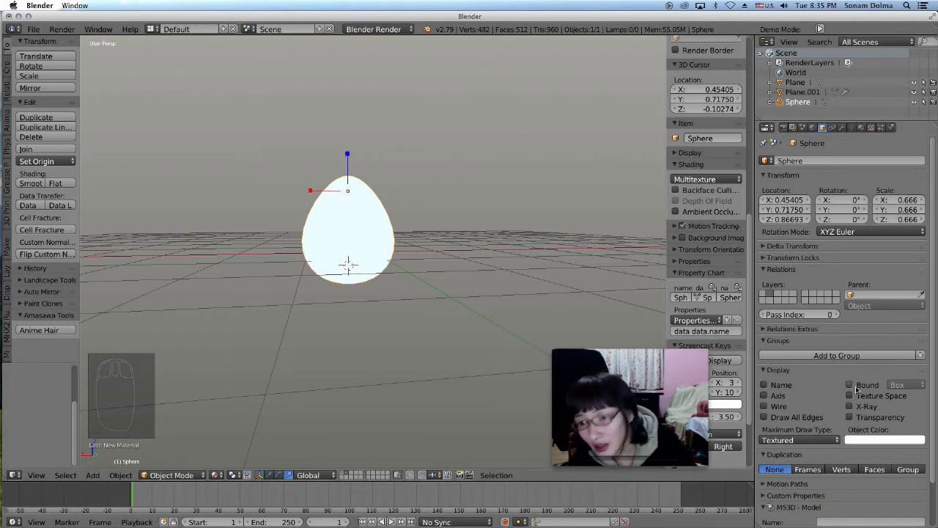
pyautogui.click(850, 416)
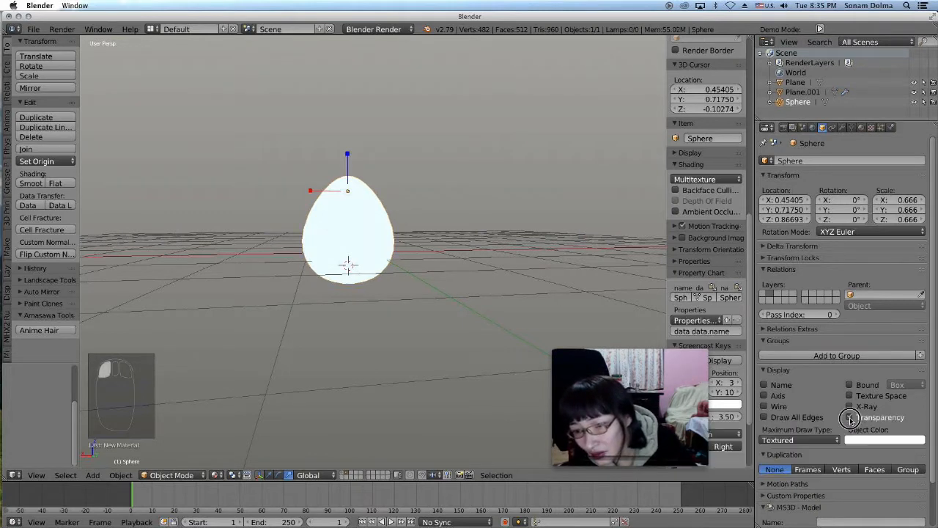
# - Set the drop's maximum draw type to Solid in its object display settings
pyautogui.scroll(-2, 849, 419)
pyautogui.click(798, 400)
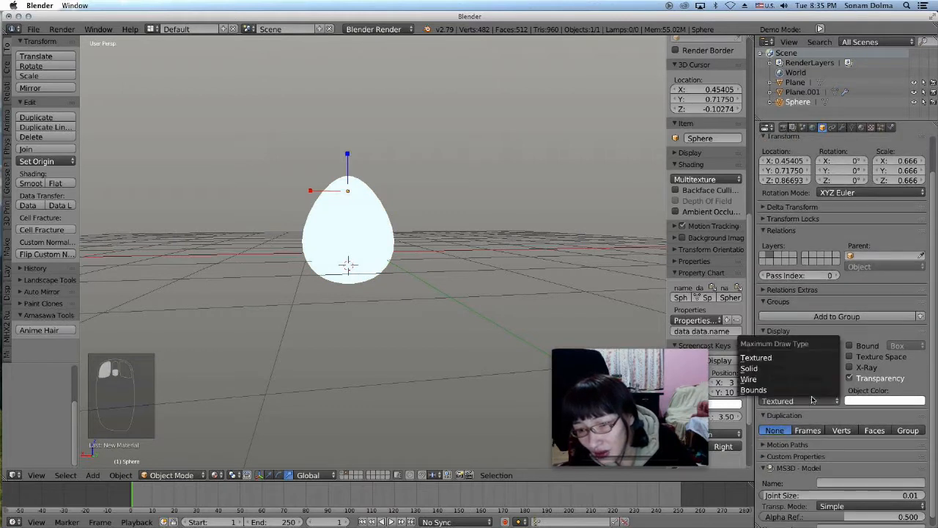
pyautogui.click(763, 367)
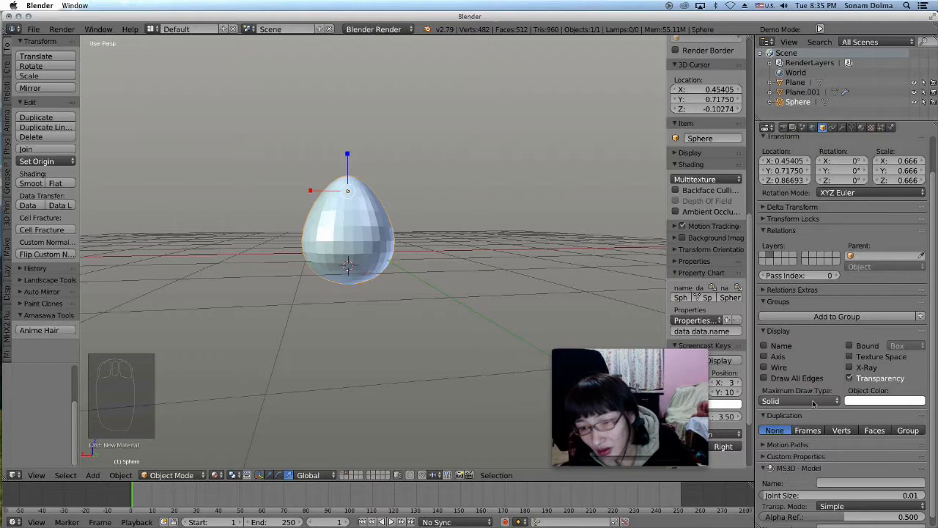
pyautogui.scroll(-1, 812, 404)
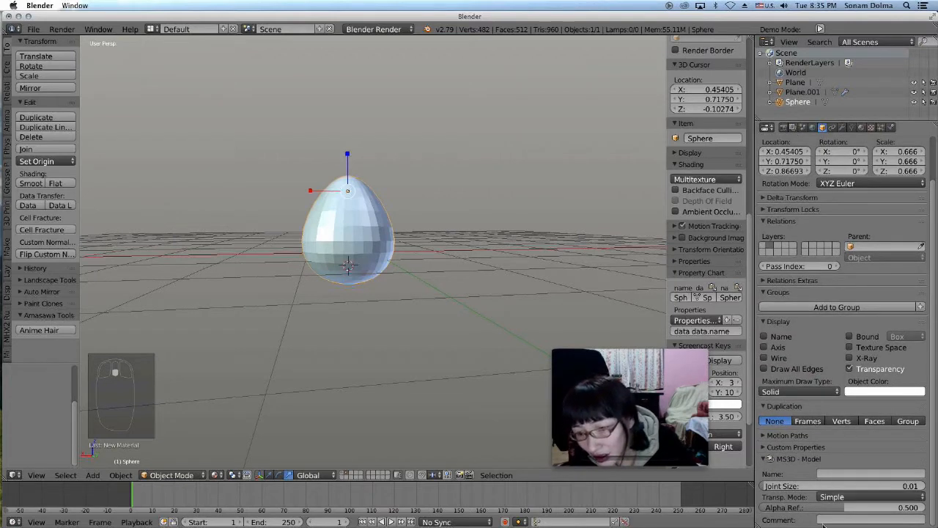
# - Set the drop's MS3D material shininess to 0 and shade the drop smooth
pyautogui.click(861, 128)
pyautogui.scroll(-8, 864, 444)
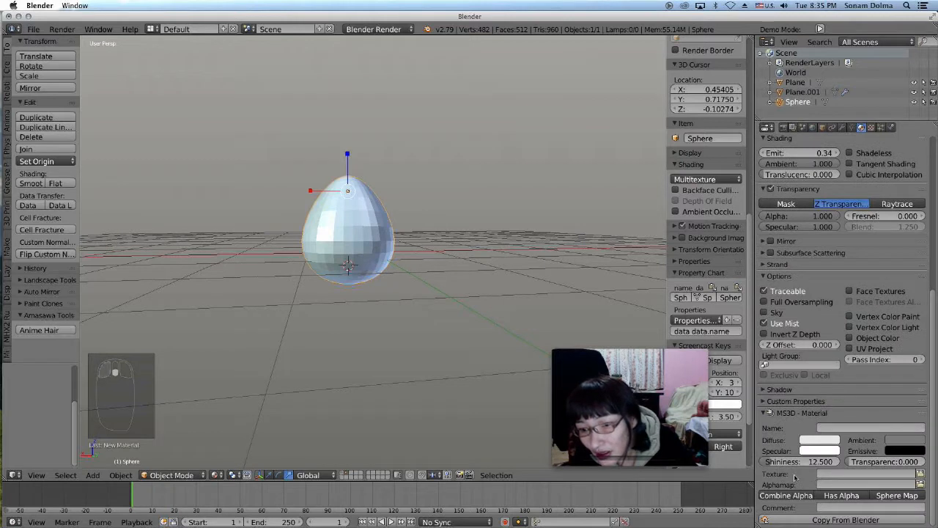
pyautogui.moveTo(799, 462); pyautogui.dragTo(762, 462)
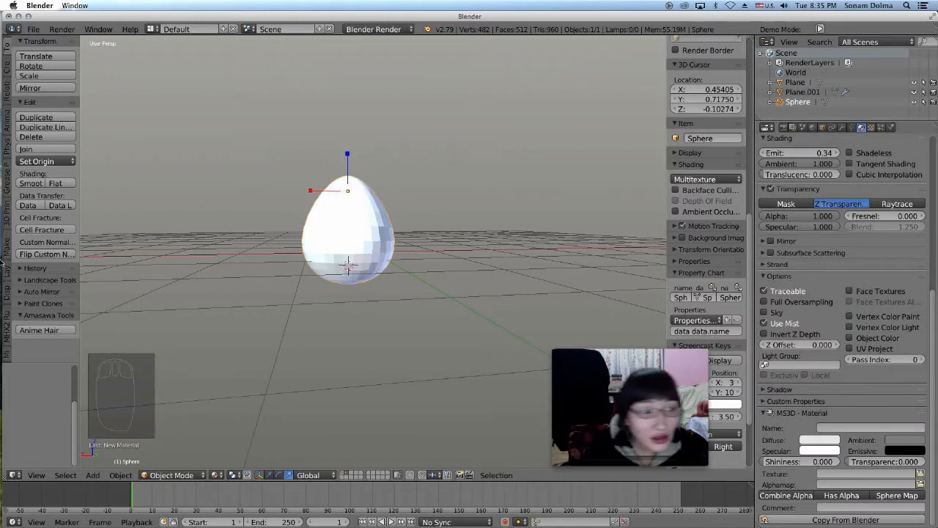
pyautogui.click(31, 184)
pyautogui.scroll(3, 401, 260)
pyautogui.scroll(-3, 401, 260)
# - Raise the drop's MS3D material transparency to 0.637
pyautogui.moveTo(880, 462)
pyautogui.mouseDown()
pyautogui.moveTo(909, 462)
pyautogui.moveTo(883, 461)
pyautogui.mouseUp()
pyautogui.moveTo(518, 290); pyautogui.dragTo(407, 306, button='middle')
pyautogui.scroll(4, 396, 300)
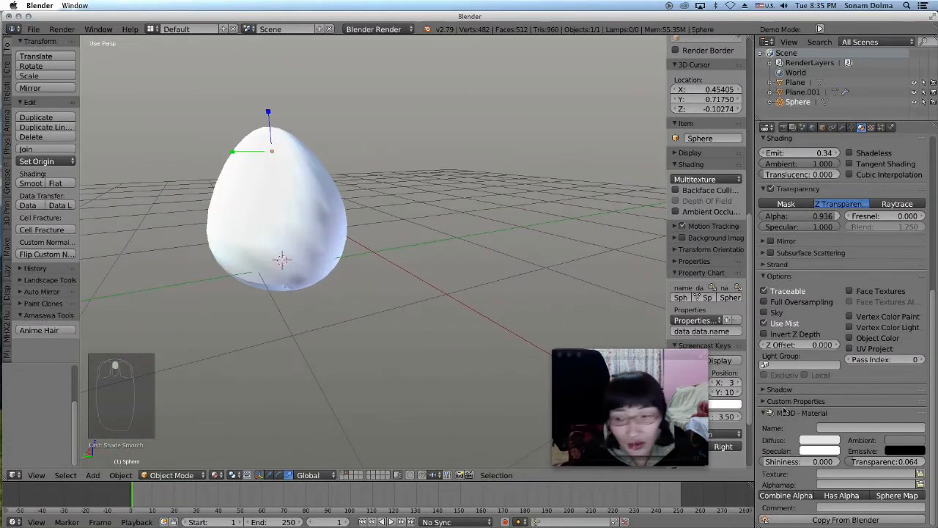
pyautogui.moveTo(855, 463); pyautogui.dragTo(898, 463)
# - Scale the whole drop down, then stretch it along the Z axis
pyautogui.press('s')
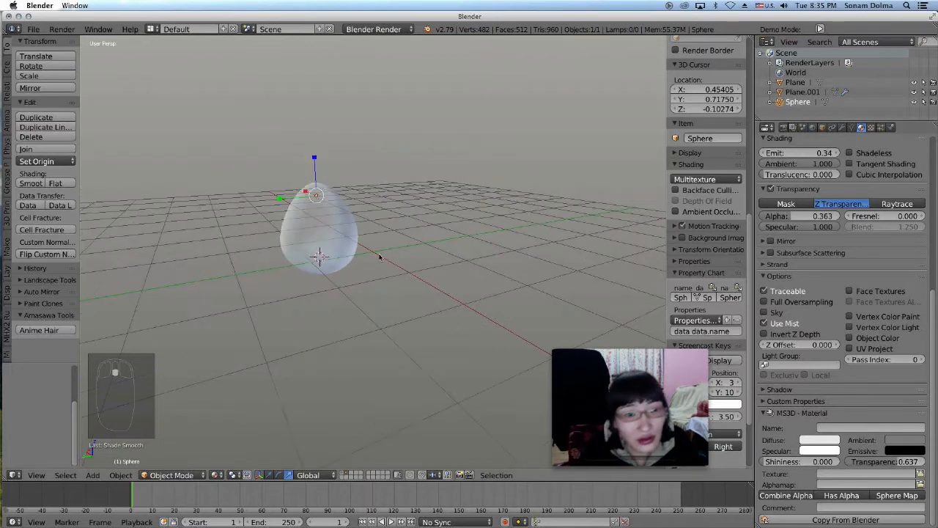
pyautogui.click(380, 287)
pyautogui.moveTo(380, 287); pyautogui.dragTo(472, 276, button='middle')
pyautogui.press('s')
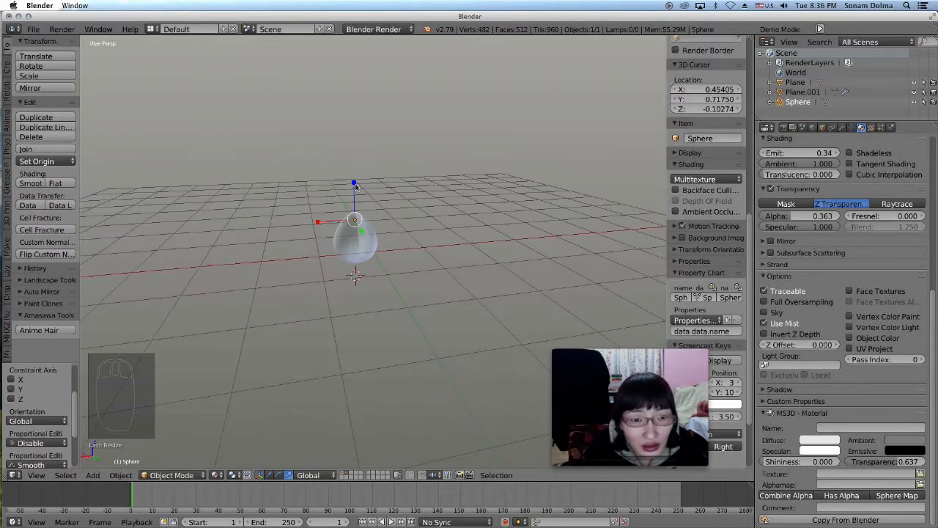
pyautogui.press('z')
pyautogui.click(386, 250)
pyautogui.moveTo(386, 250); pyautogui.dragTo(433, 295, button='middle')
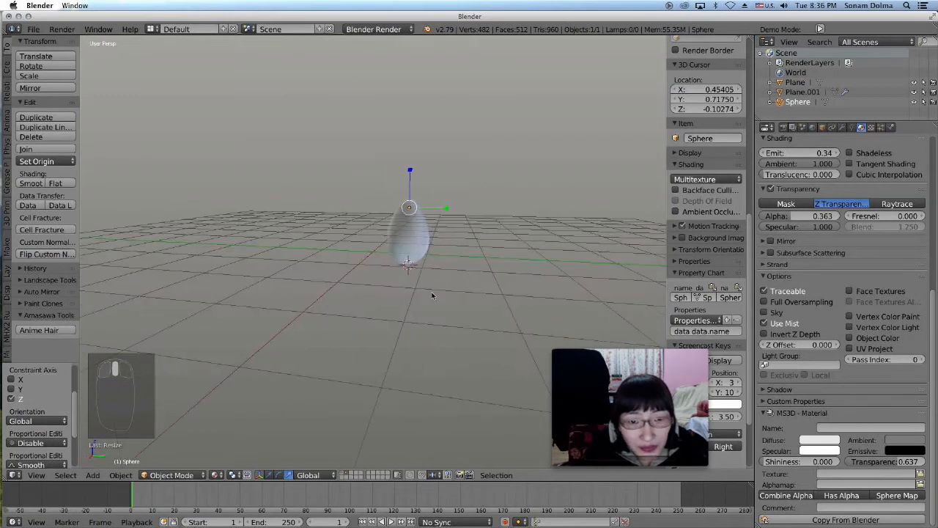
# - Refine the drop's overall size and Z length, and move it slightly
pyautogui.press('s')
pyautogui.click(428, 211)
pyautogui.moveTo(413, 171); pyautogui.dragTo(412, 178)
pyautogui.press('g')
pyautogui.click(420, 251)
pyautogui.scroll(6, 421, 282)
pyautogui.moveTo(497, 266)
pyautogui.mouseDown(button='middle')
pyautogui.moveTo(527, 270)
pyautogui.moveTo(510, 265)
pyautogui.mouseUp(button='middle')
pyautogui.moveTo(412, 121); pyautogui.dragTo(408, 114)
pyautogui.press('s')
pyautogui.click(496, 241)
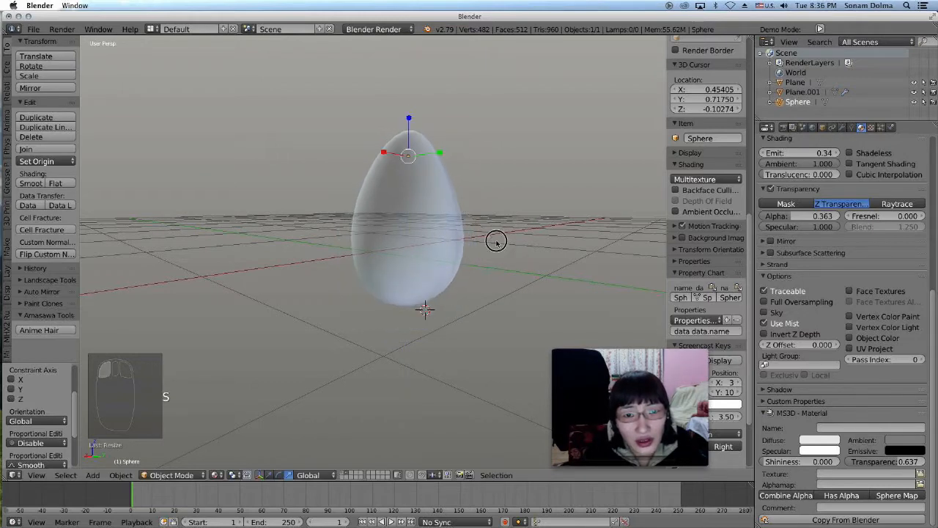
# - Set the drop material's alpha to 0.503 and its MS3D shininess to 22.828
pyautogui.scroll(-5, 418, 265)
pyautogui.moveTo(513, 281); pyautogui.dragTo(428, 272, button='middle')
pyautogui.scroll(5, 427, 273)
pyautogui.moveTo(821, 215); pyautogui.dragTo(841, 215)
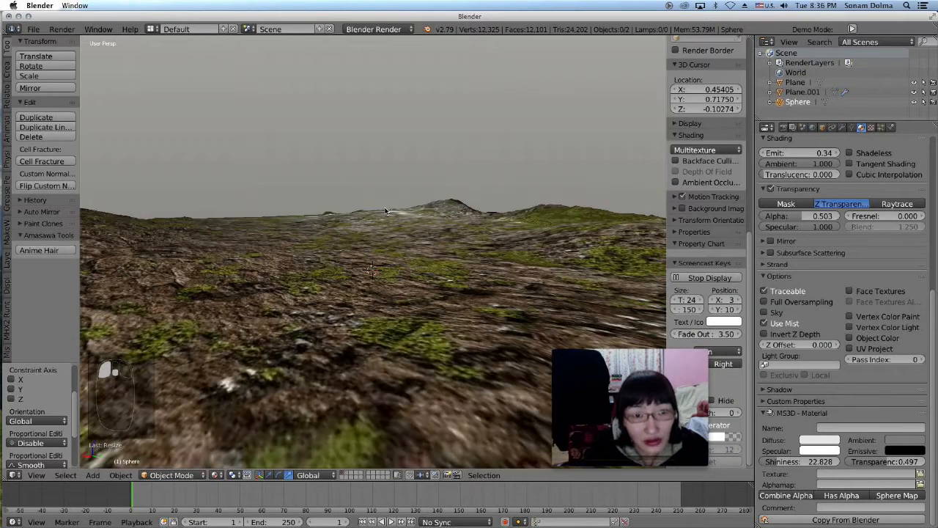
# - Select the upper emitter plane, go to frame 78, and render its particles as objects using Sphere as the dupli object
pyautogui.rightClick(404, 151)
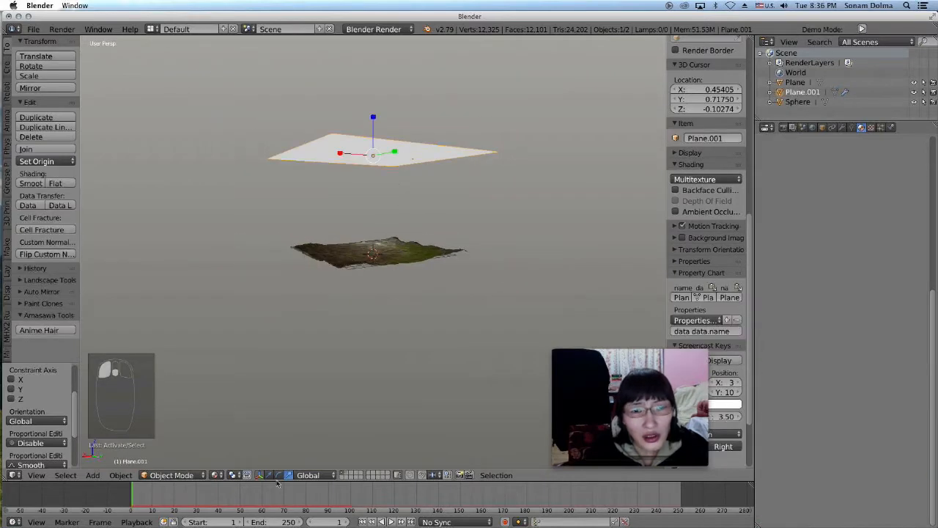
pyautogui.click(304, 499)
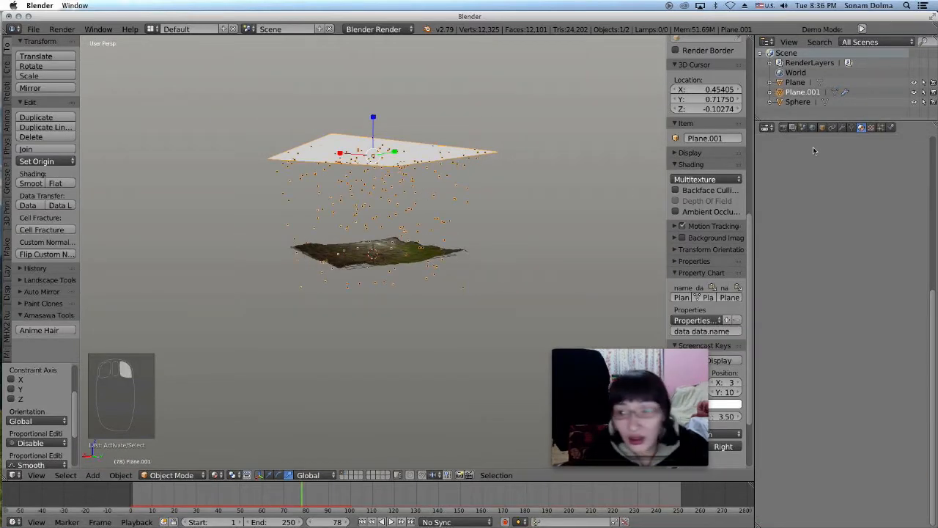
pyautogui.click(880, 128)
pyautogui.scroll(-6, 872, 322)
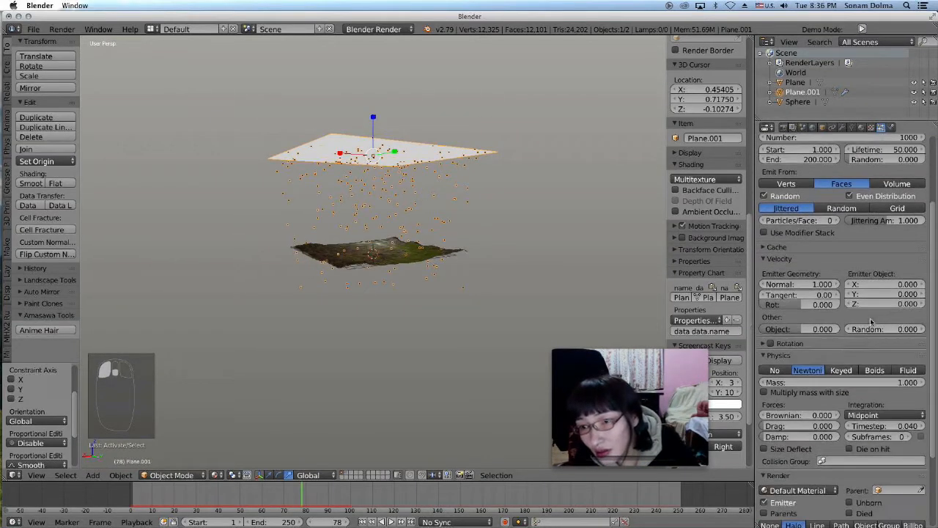
pyautogui.scroll(-3, 872, 454)
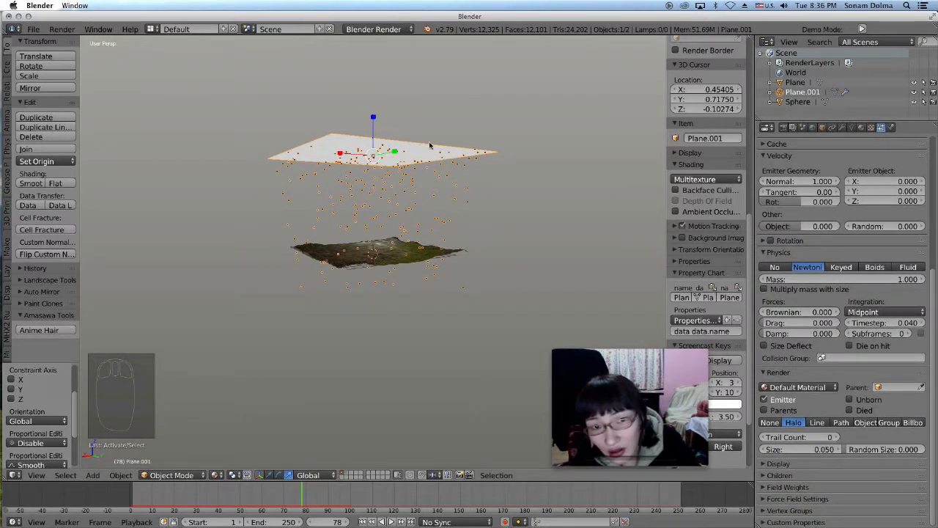
pyautogui.click(865, 423)
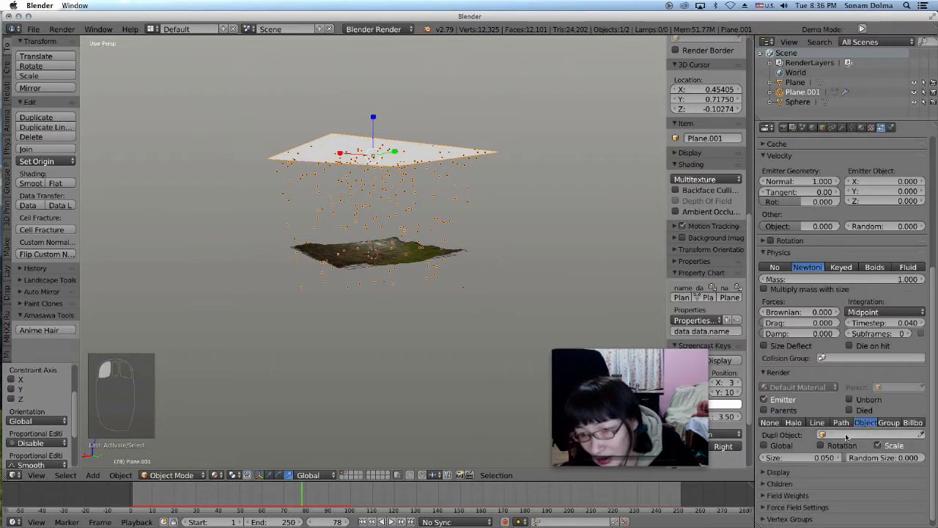
pyautogui.click(848, 434)
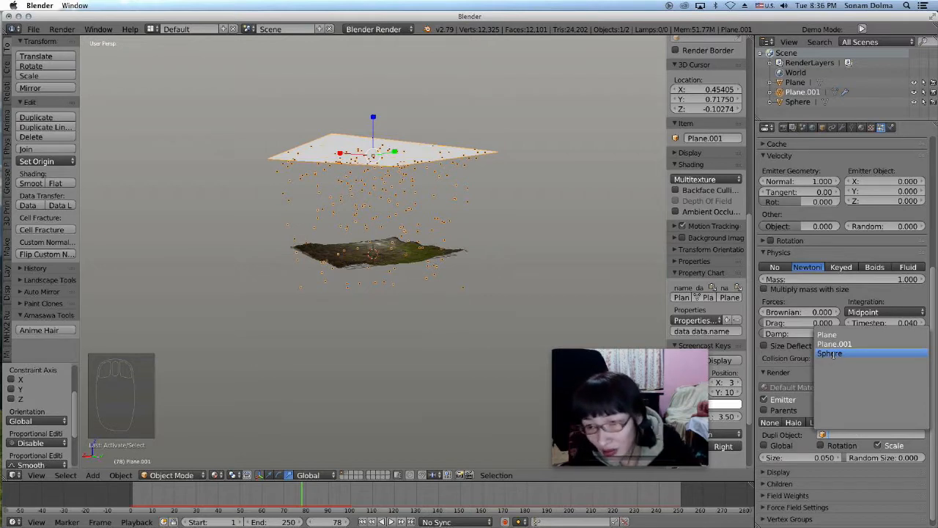
pyautogui.click(833, 353)
# - Play the particle animation and examine the falling drops close to the landscape
pyautogui.scroll(4, 445, 318)
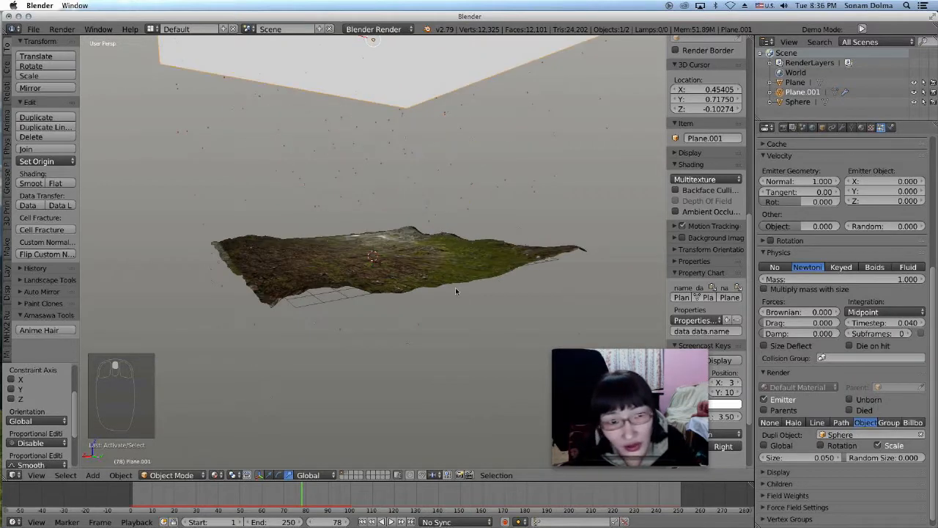
pyautogui.scroll(5, 445, 318)
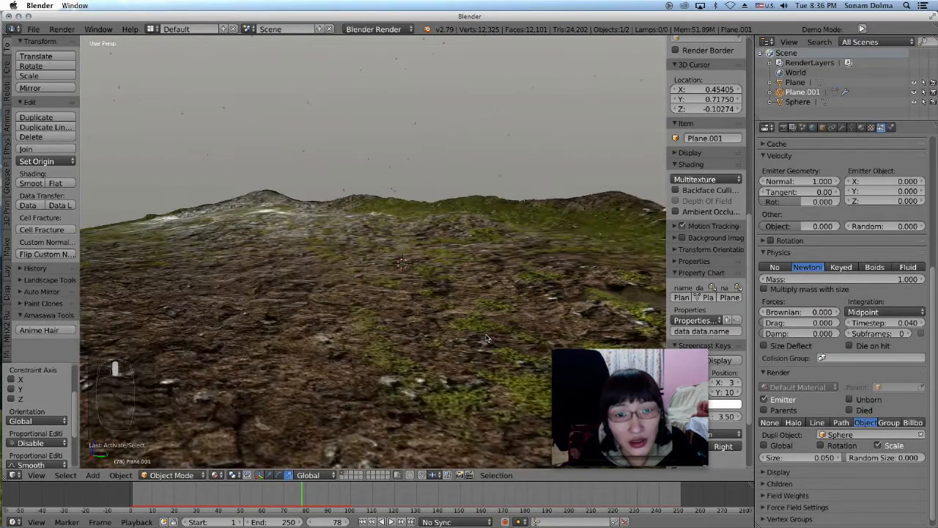
pyautogui.click(362, 521)
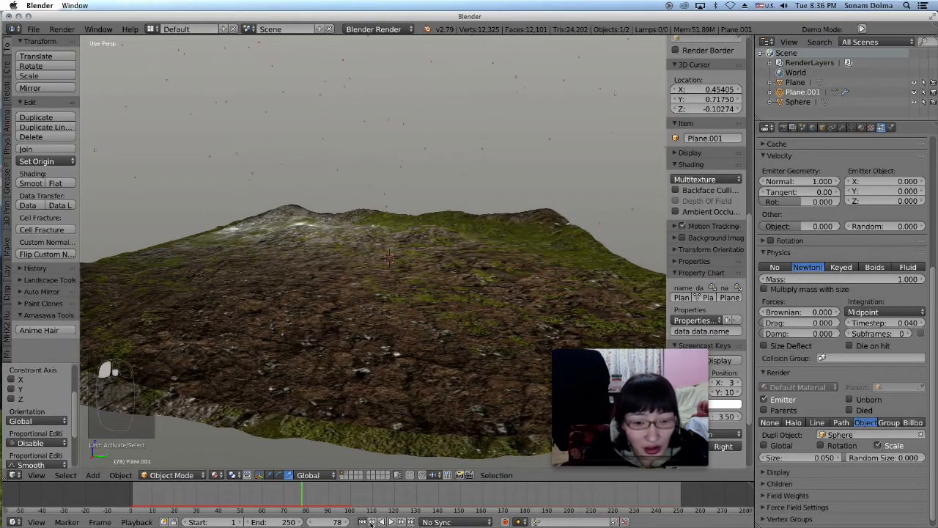
pyautogui.click(390, 521)
pyautogui.scroll(-5, 447, 311)
pyautogui.scroll(1, 470, 318)
pyautogui.scroll(5, 469, 318)
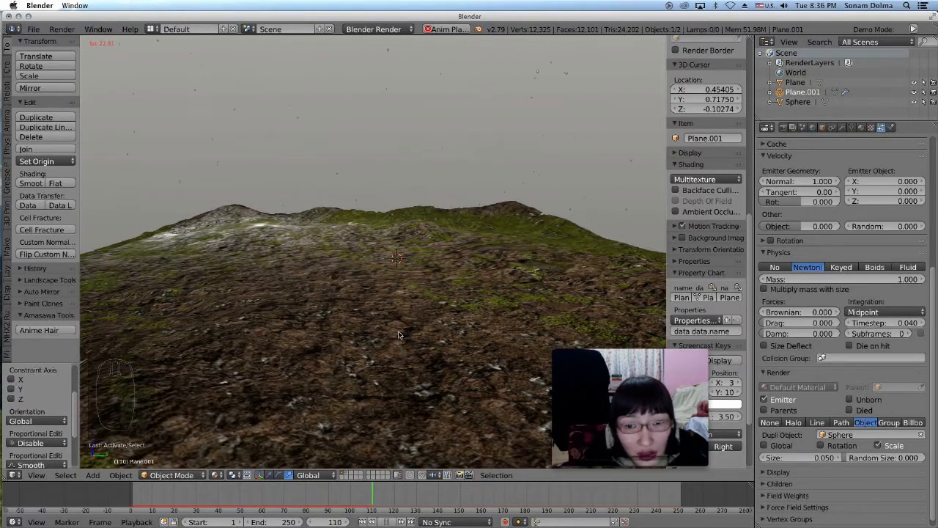
pyautogui.scroll(-2, 458, 323)
pyautogui.moveTo(458, 323); pyautogui.dragTo(458, 320, button='middle')
pyautogui.scroll(2, 459, 319)
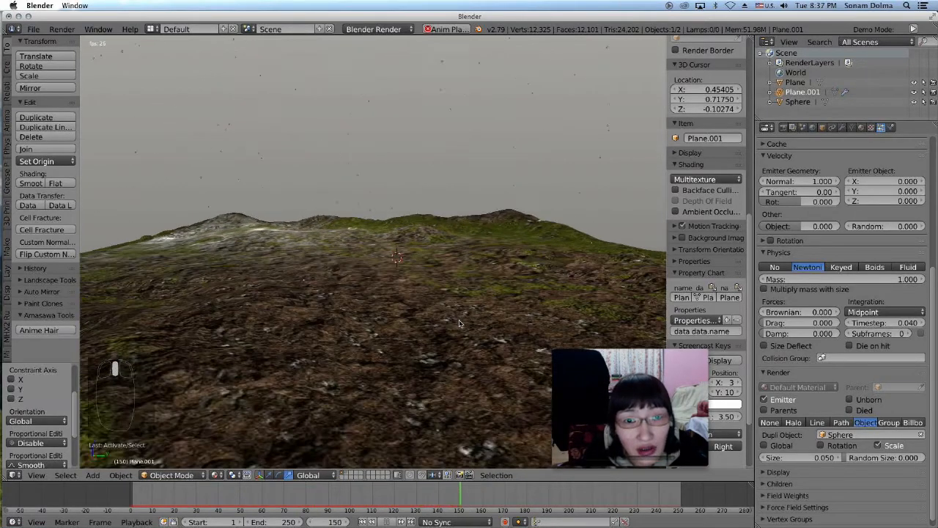
# - Turn on Only Render in the viewport display settings
pyautogui.click(680, 152)
pyautogui.click(675, 168)
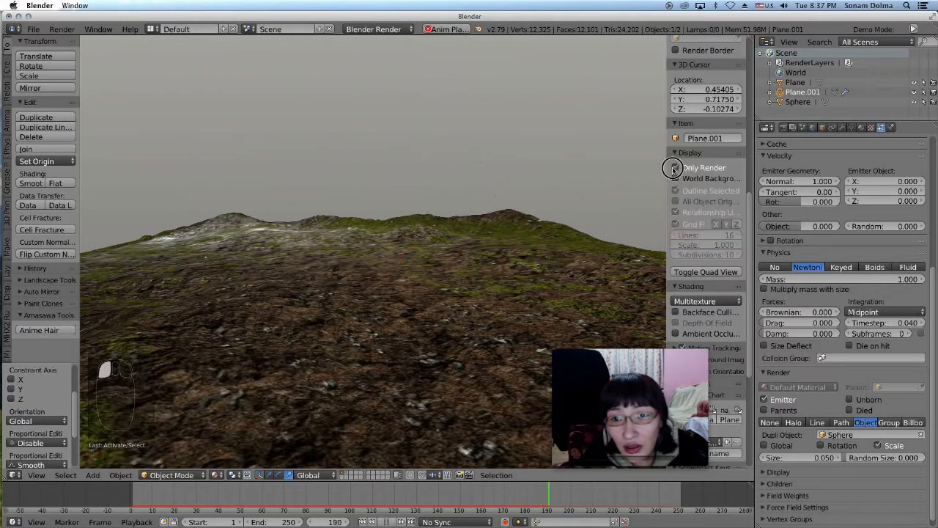
pyautogui.scroll(-1, 510, 222)
pyautogui.moveTo(487, 233); pyautogui.dragTo(487, 228, button='middle')
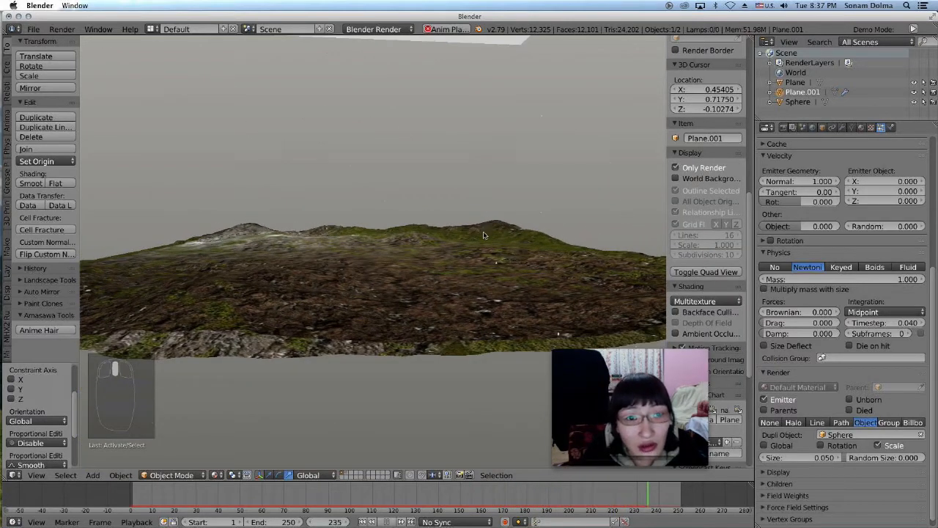
# - Replay the animation from the first frame and return to the start
pyautogui.click(362, 522)
pyautogui.click(390, 522)
pyautogui.click(362, 522)
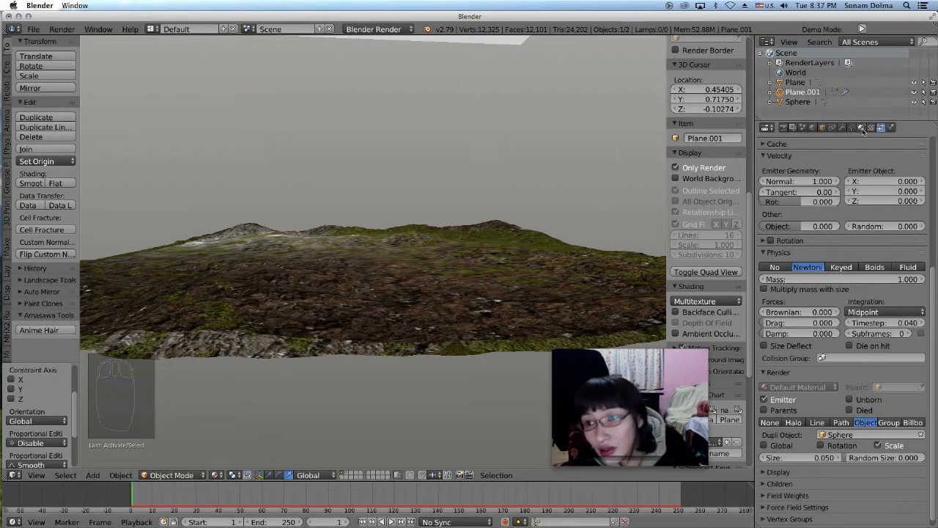
pyautogui.click(861, 128)
pyautogui.click(814, 128)
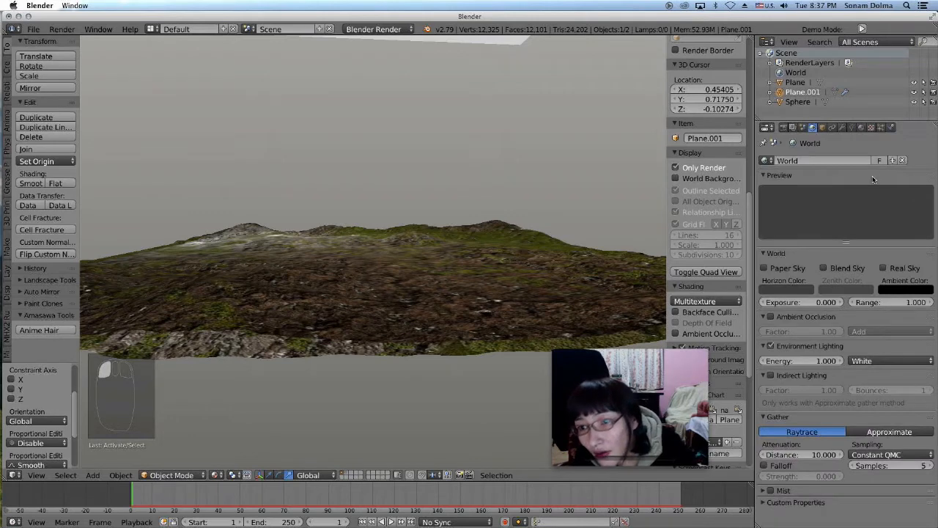
pyautogui.click(882, 129)
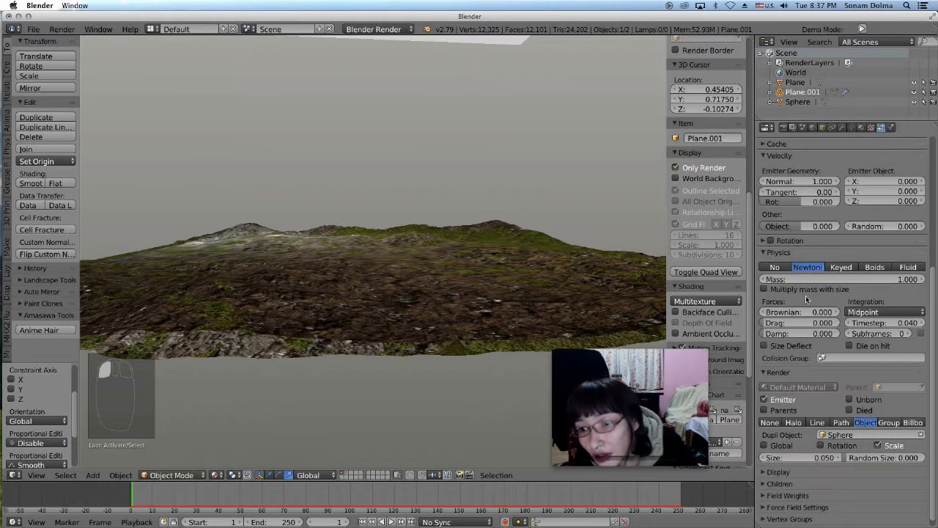
pyautogui.scroll(2, 845, 160)
pyautogui.scroll(3, 763, 192)
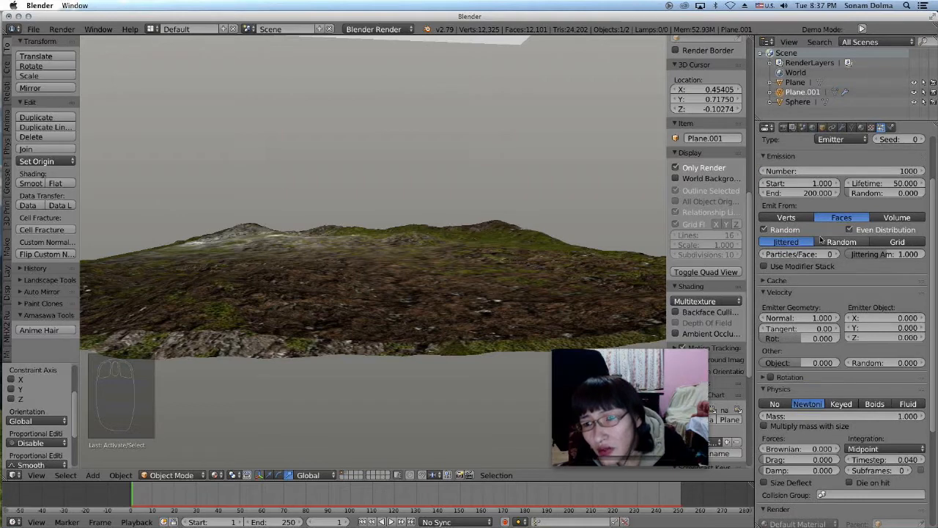
# - Select the drop on its layer and set its material's diffuse intensity to 1, specular intensity to 0.032 and emit to 0
pyautogui.click(862, 127)
pyautogui.click(346, 475)
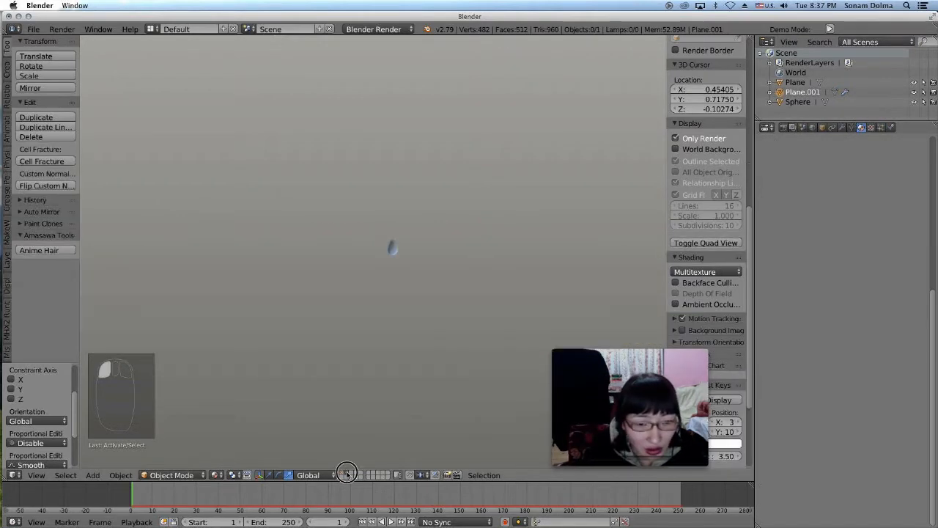
pyautogui.click(392, 250)
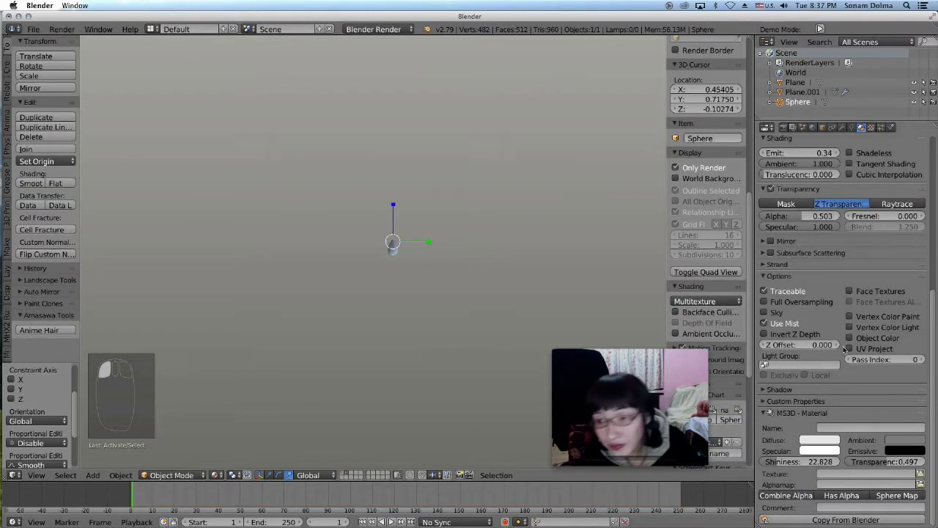
pyautogui.scroll(3, 840, 266)
pyautogui.scroll(3, 813, 210)
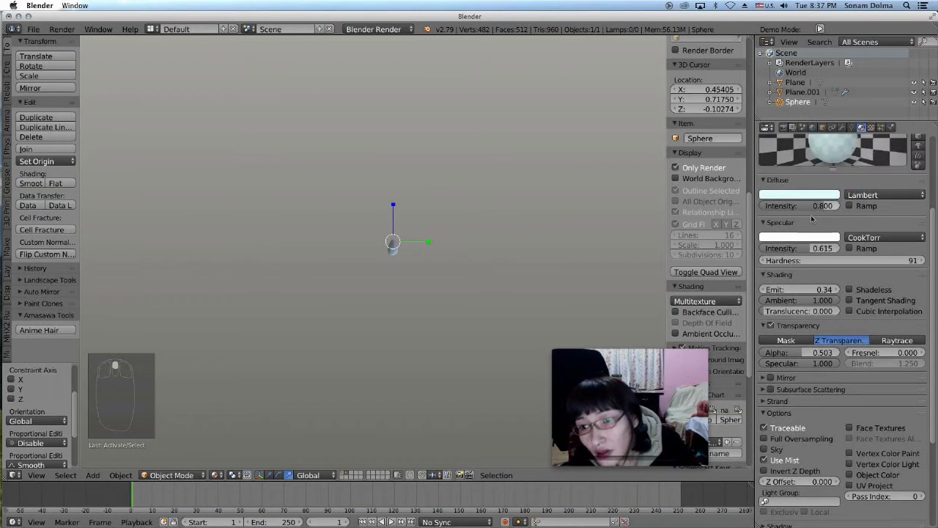
pyautogui.moveTo(815, 250); pyautogui.dragTo(762, 249)
pyautogui.moveTo(797, 291); pyautogui.dragTo(762, 291)
pyautogui.moveTo(767, 250); pyautogui.dragTo(769, 250)
pyautogui.moveTo(821, 206); pyautogui.dragTo(841, 207)
# - Scale the drop down slightly
pyautogui.scroll(5, 454, 253)
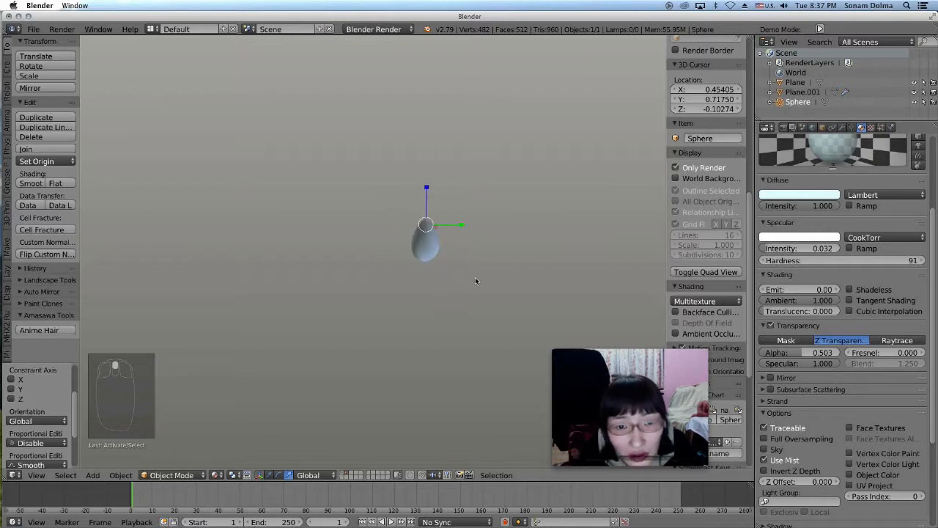
pyautogui.press('s')
pyautogui.click(546, 273)
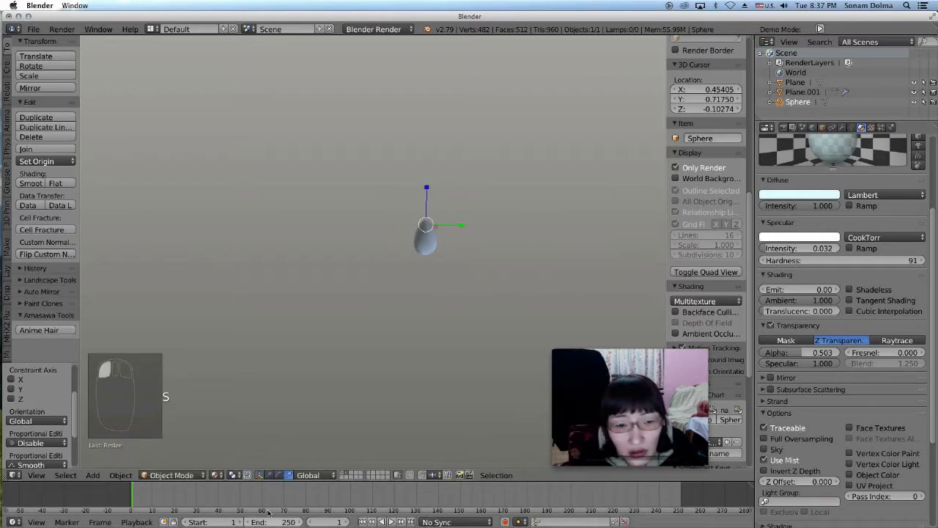
# - Show the landscape layer, play the rain animation and stop it
pyautogui.click(343, 473)
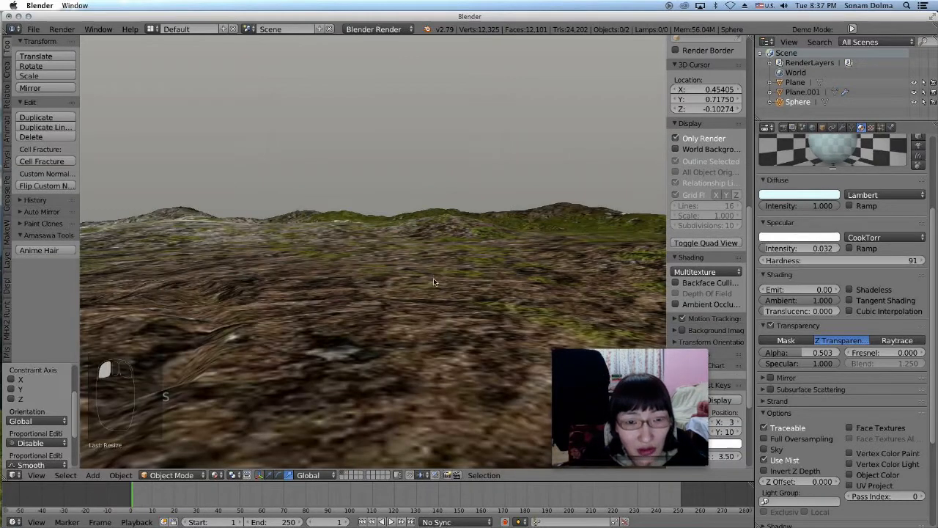
pyautogui.click(400, 521)
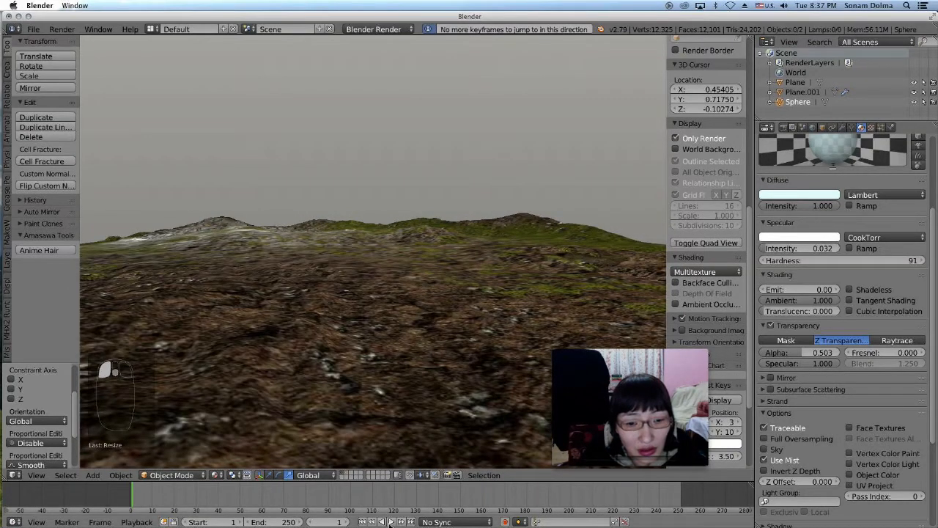
pyautogui.click(391, 521)
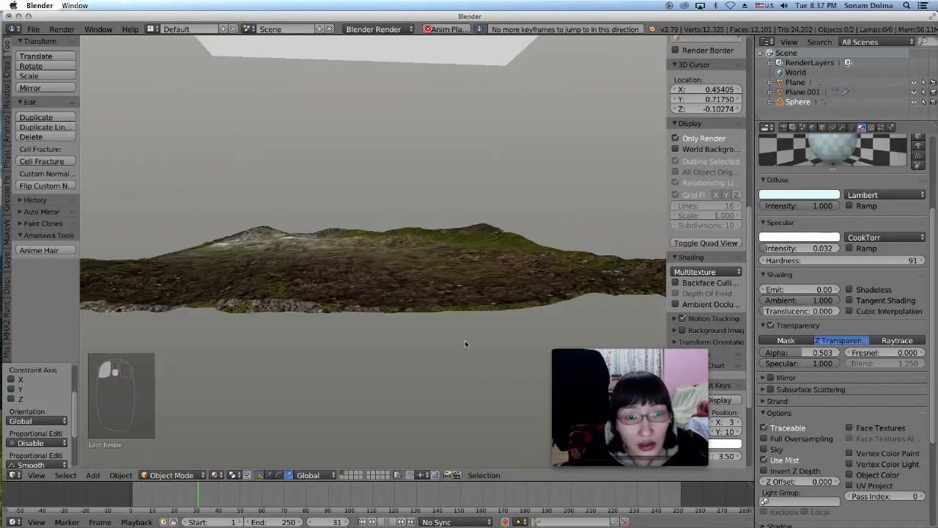
pyautogui.click(391, 521)
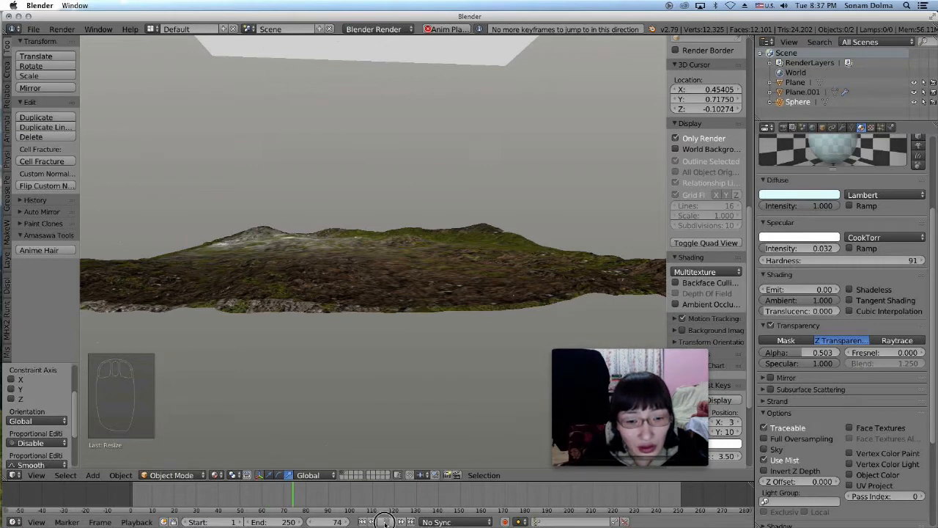
# - Select the emitter plane above the landscape and raise its particle number to 1621
pyautogui.click(444, 59)
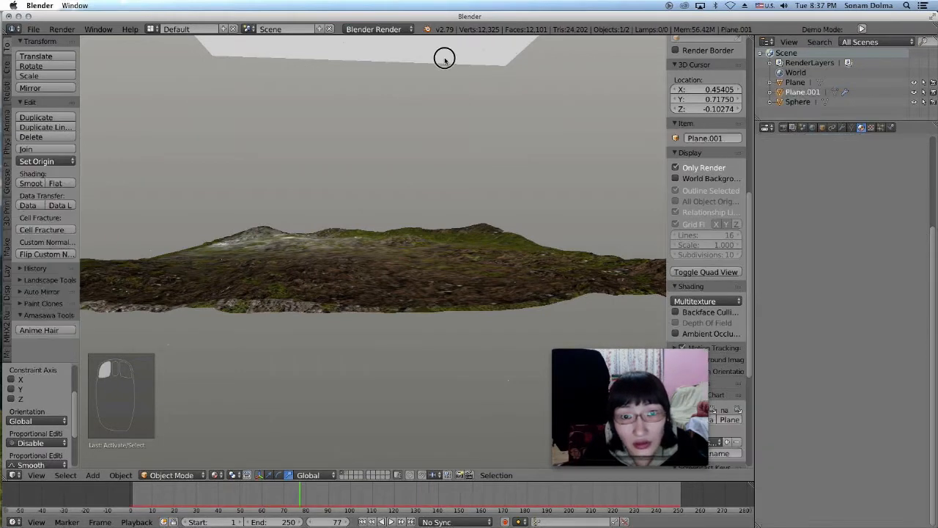
pyautogui.click(881, 127)
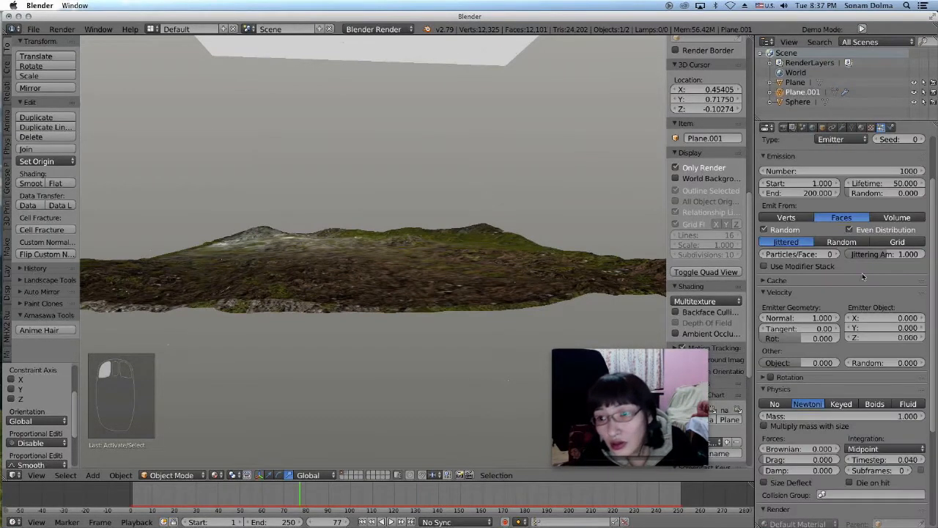
pyautogui.scroll(-1, 860, 285)
pyautogui.scroll(4, 858, 291)
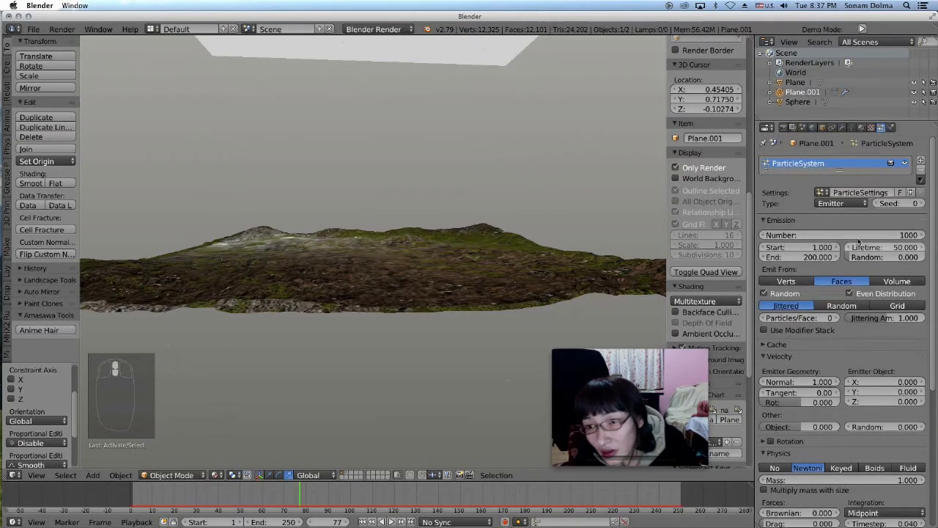
pyautogui.moveTo(843, 235); pyautogui.dragTo(880, 234)
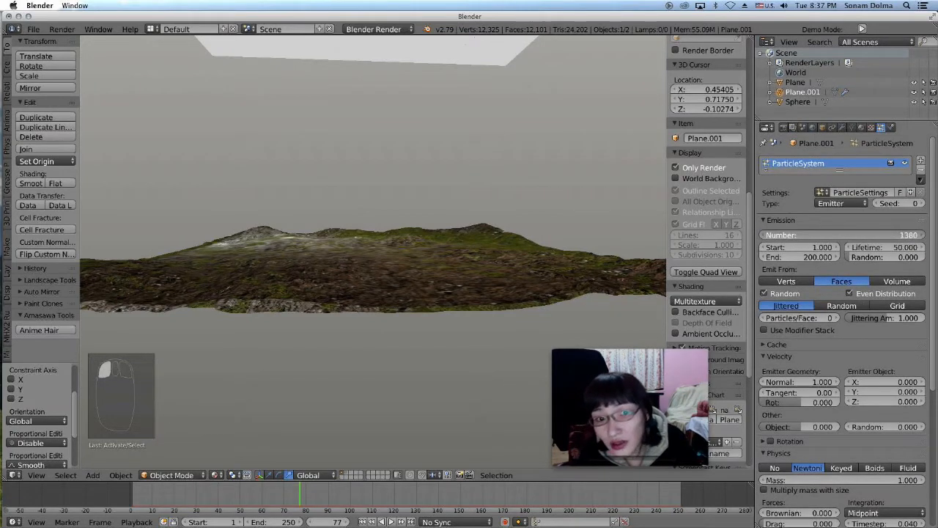
pyautogui.moveTo(879, 235); pyautogui.dragTo(901, 234)
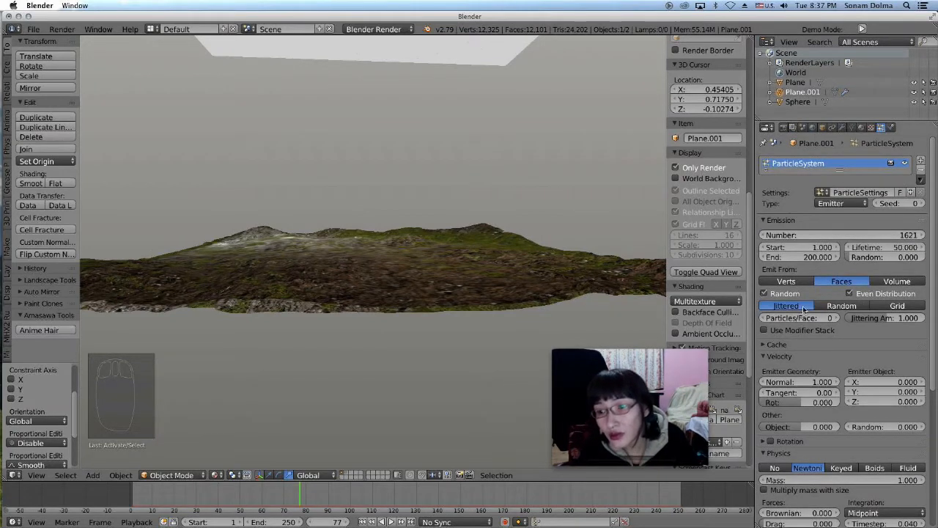
# - Set the rendered particle size to 0.210 and the random size to 0.509
pyautogui.scroll(-8, 803, 401)
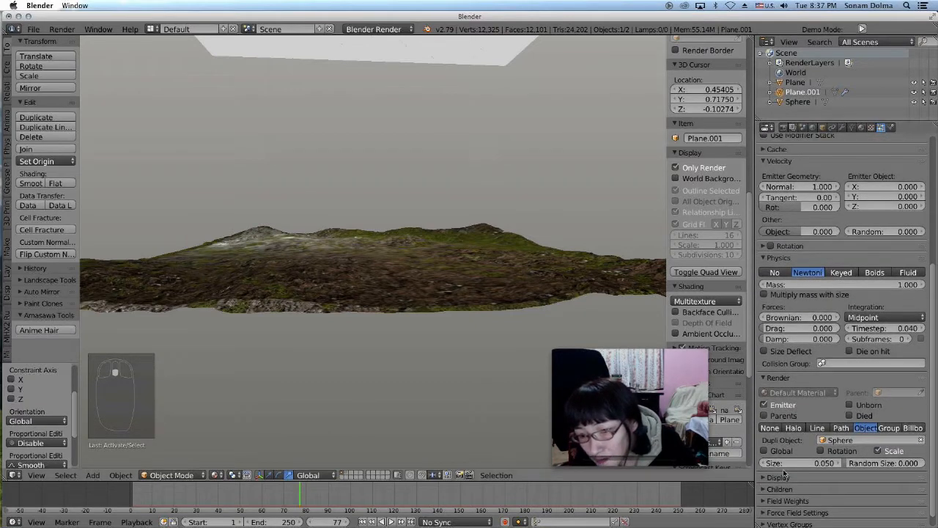
pyautogui.click(806, 463)
pyautogui.moveTo(883, 463)
pyautogui.mouseDown()
pyautogui.moveTo(917, 463)
pyautogui.moveTo(874, 466)
pyautogui.moveTo(884, 464)
pyautogui.mouseUp()
pyautogui.scroll(4, 523, 311)
pyautogui.scroll(-3, 523, 311)
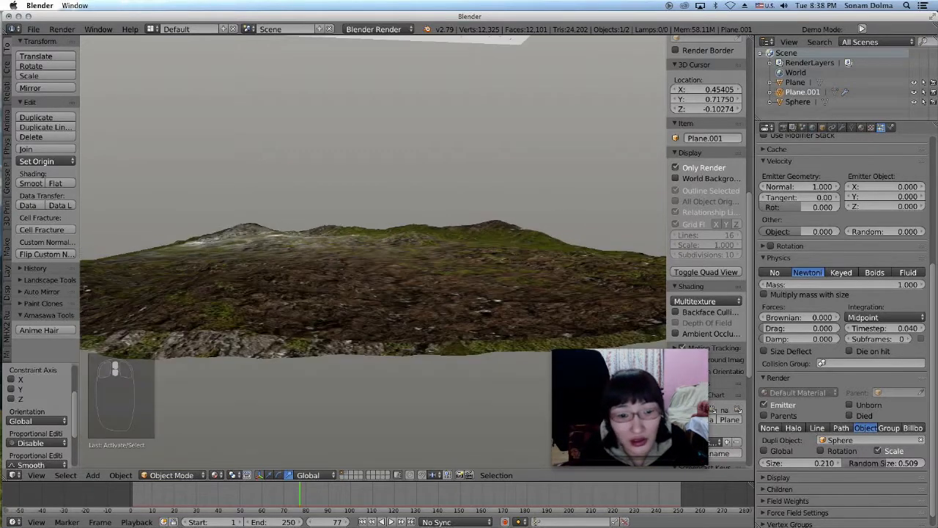
# - Replay the rain from the first frame, check the drops from far and near, and return to the start
pyautogui.click(362, 522)
pyautogui.click(390, 521)
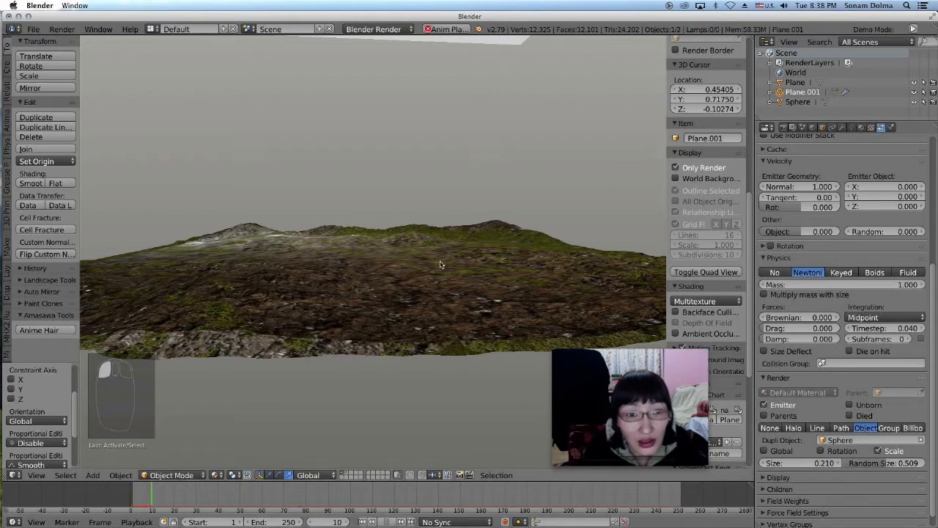
pyautogui.scroll(-3, 440, 265)
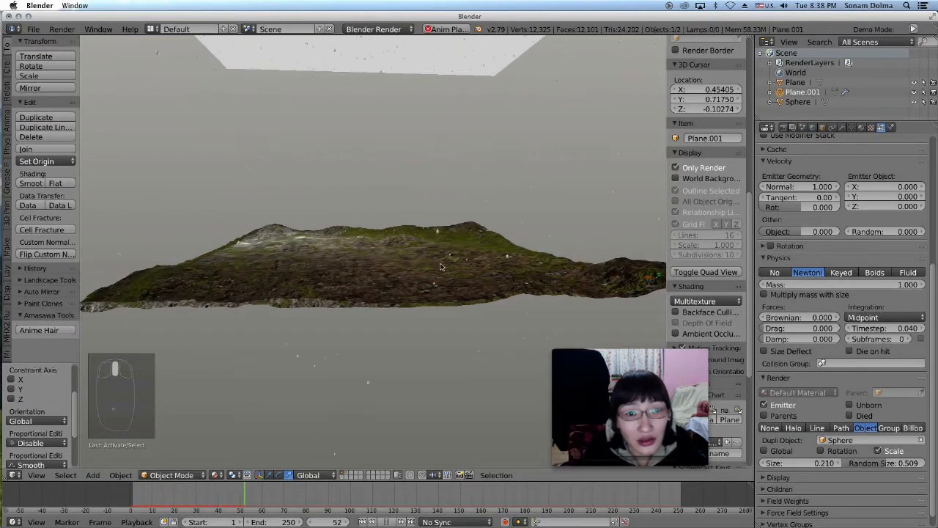
pyautogui.scroll(3, 439, 267)
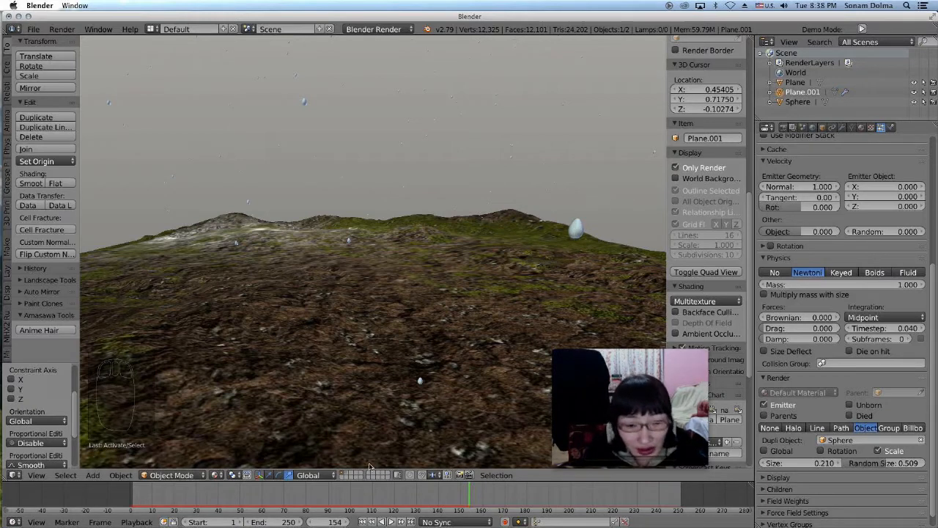
pyautogui.click(363, 522)
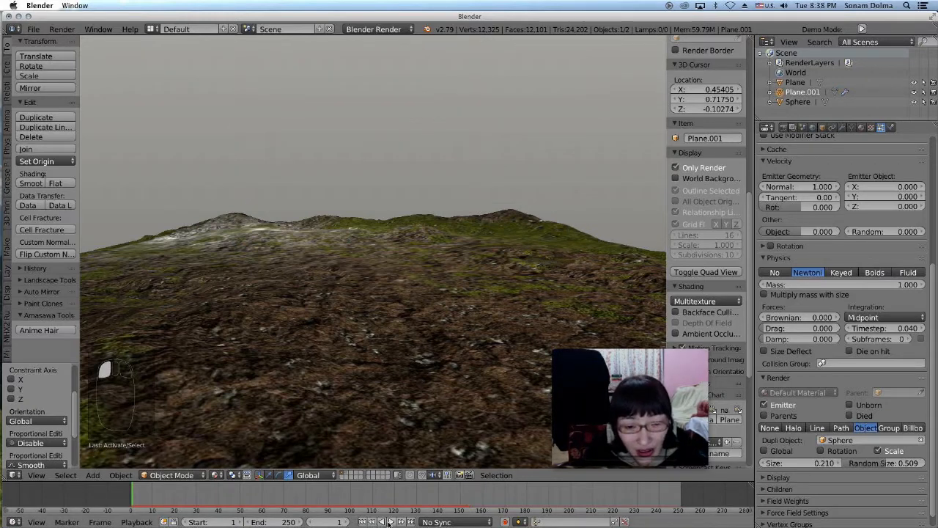
# - Reduce the particle size to 0.120, play the animation and return to the first frame
pyautogui.moveTo(833, 465)
pyautogui.mouseDown()
pyautogui.moveTo(810, 464)
pyautogui.moveTo(833, 465)
pyautogui.mouseUp()
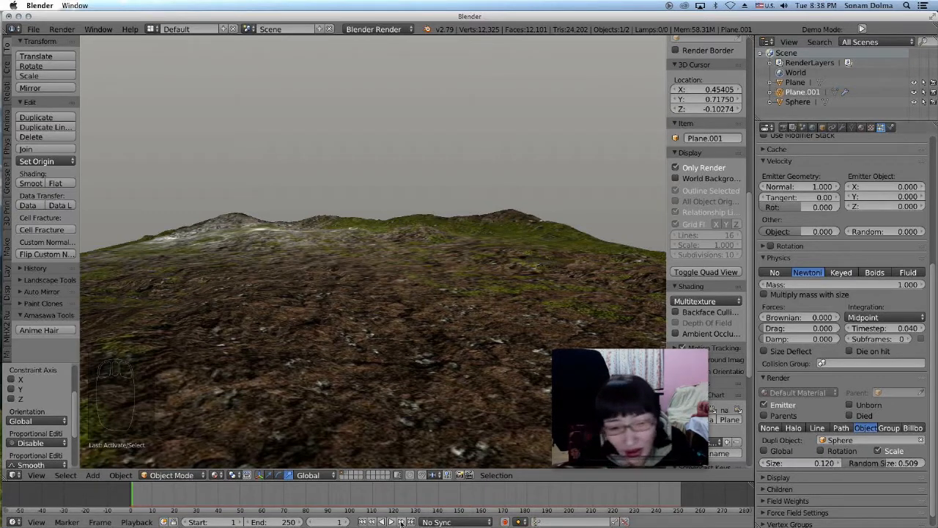
pyautogui.click(392, 522)
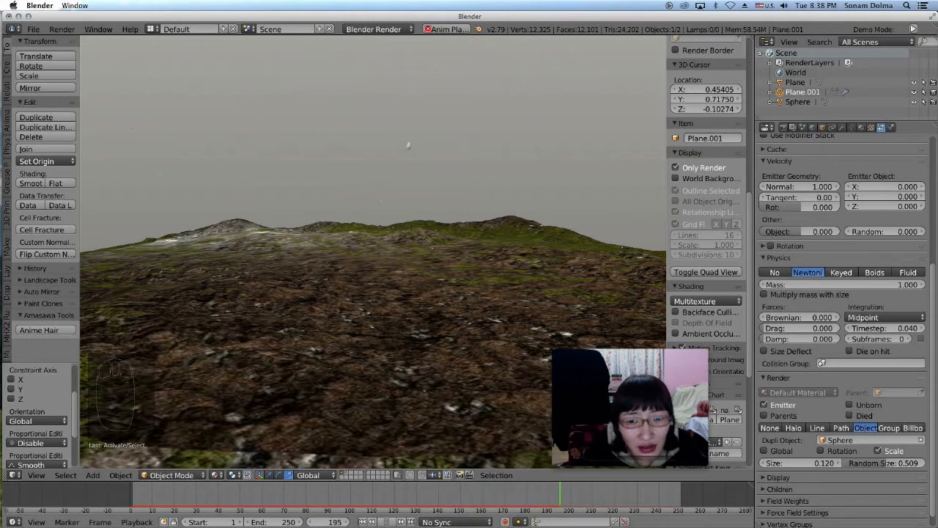
pyautogui.click(372, 522)
pyautogui.click(363, 521)
# - Select the drop on its layer, set its material's diffuse intensity to 0.338 and make the diffuse colour a paler tint
pyautogui.click(861, 127)
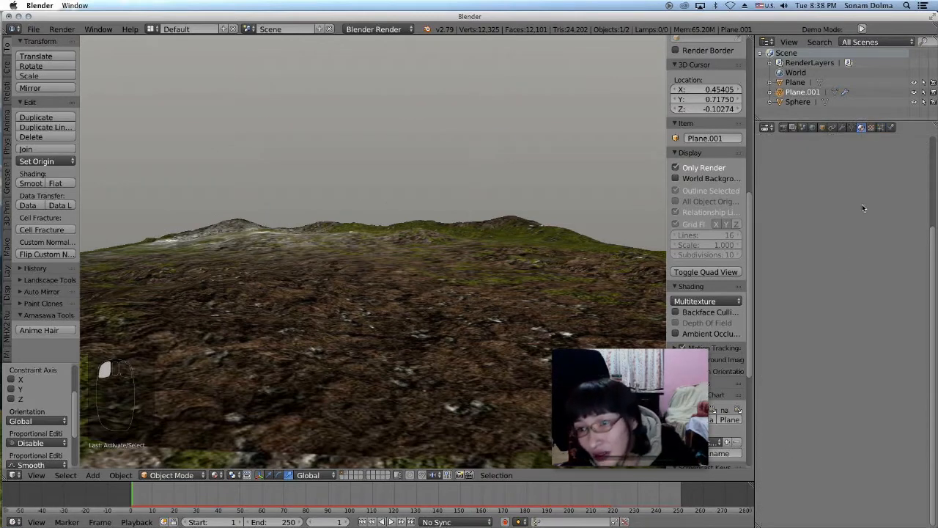
pyautogui.click(347, 474)
pyautogui.rightClick(395, 245)
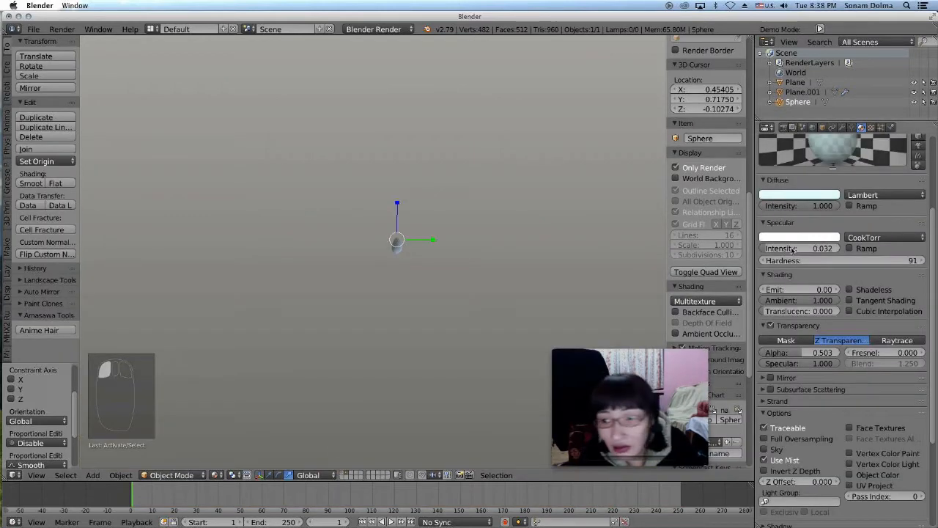
pyautogui.moveTo(824, 264); pyautogui.dragTo(793, 265)
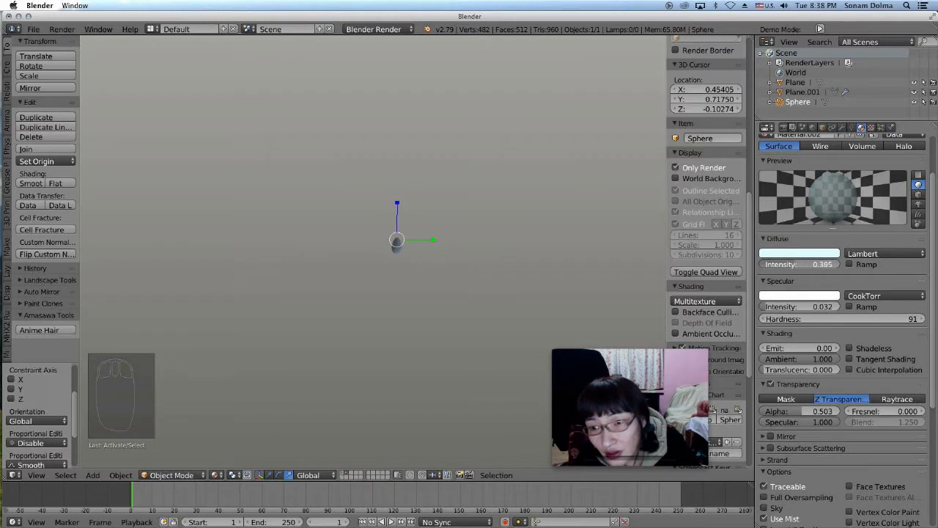
pyautogui.click(799, 254)
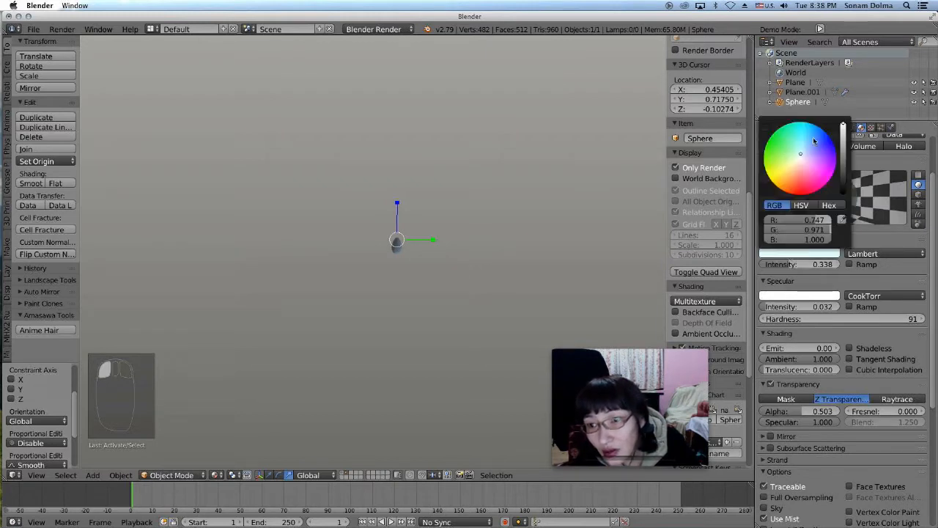
pyautogui.moveTo(800, 158); pyautogui.dragTo(798, 155)
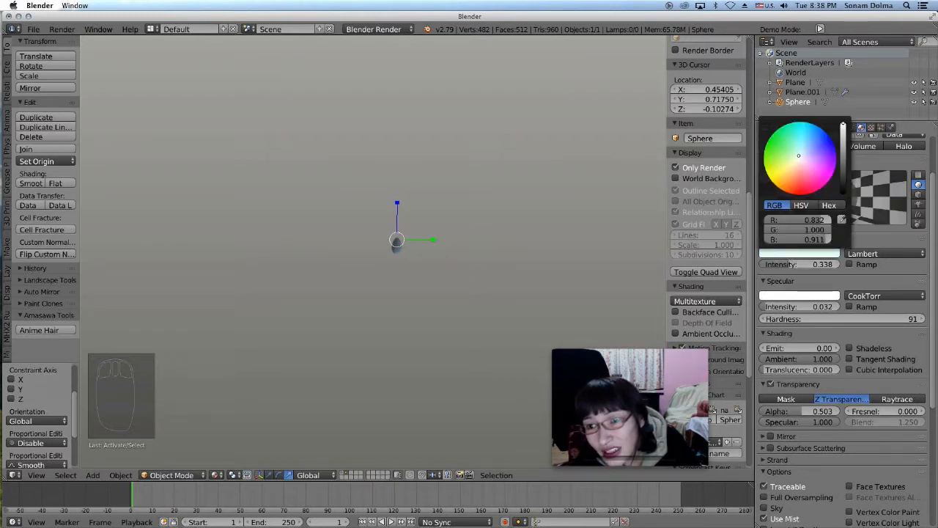
# - Set the drop material's MS3D transparency to 0.904 and shininess to 47.287
pyautogui.scroll(-3, 794, 438)
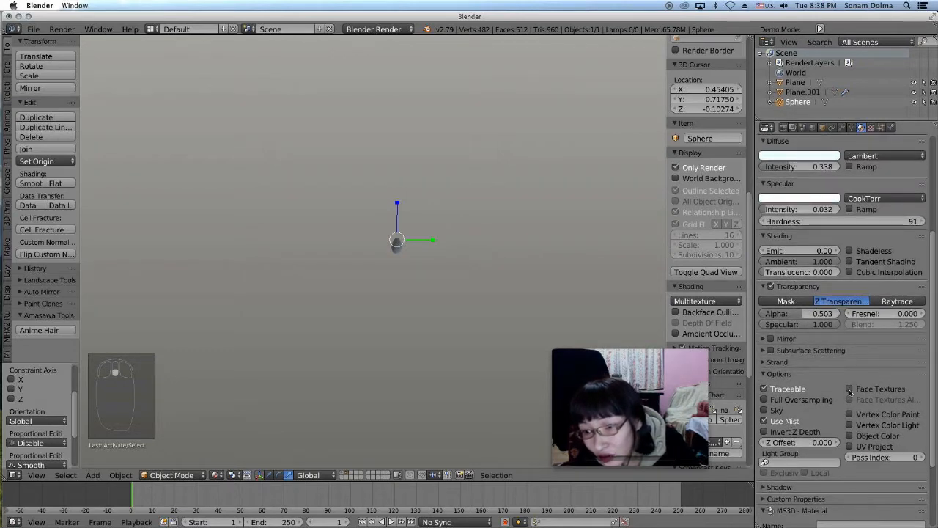
pyautogui.scroll(-3, 806, 441)
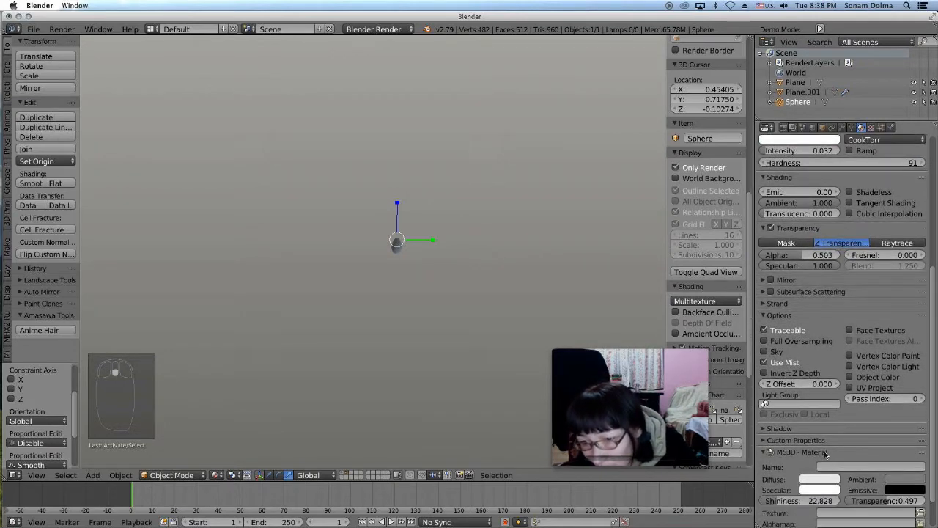
pyautogui.moveTo(887, 462); pyautogui.dragTo(896, 462)
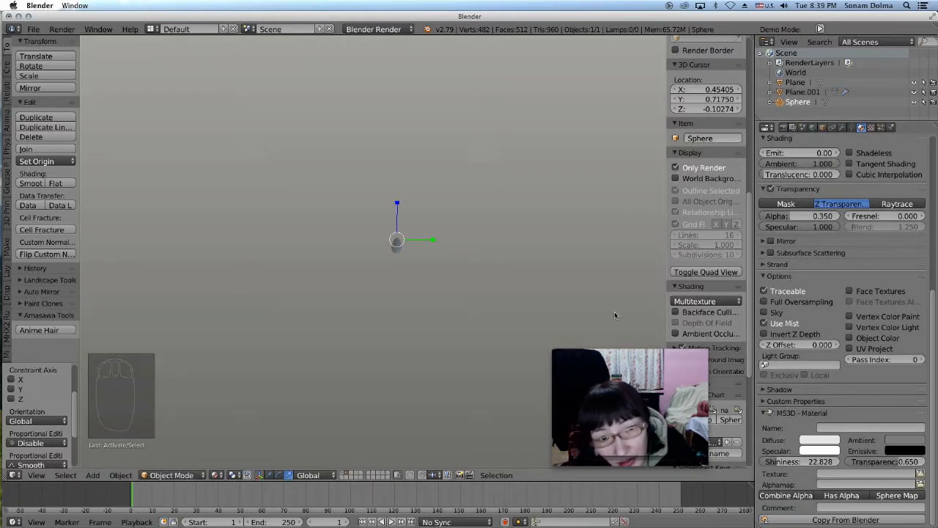
pyautogui.scroll(8, 538, 290)
pyautogui.moveTo(872, 462); pyautogui.dragTo(920, 462)
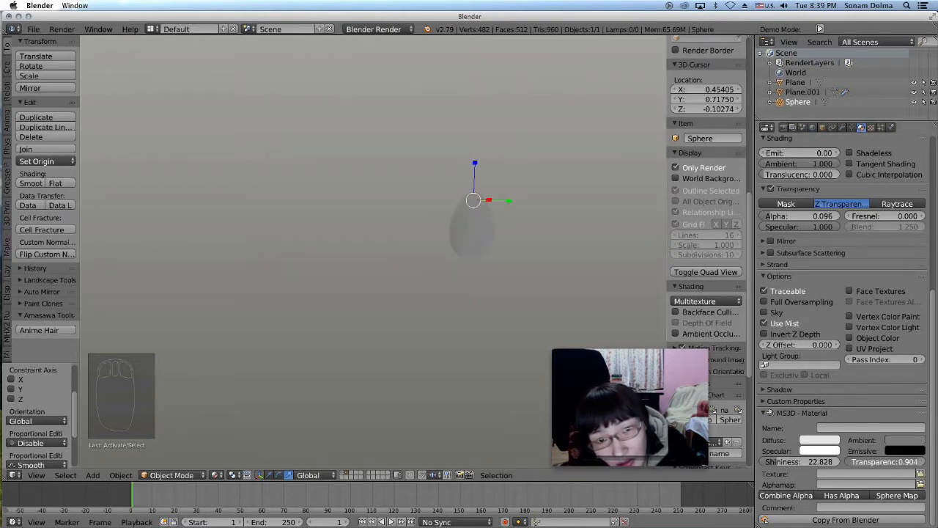
pyautogui.moveTo(802, 462)
pyautogui.mouseDown()
pyautogui.moveTo(843, 462)
pyautogui.moveTo(807, 462)
pyautogui.mouseUp()
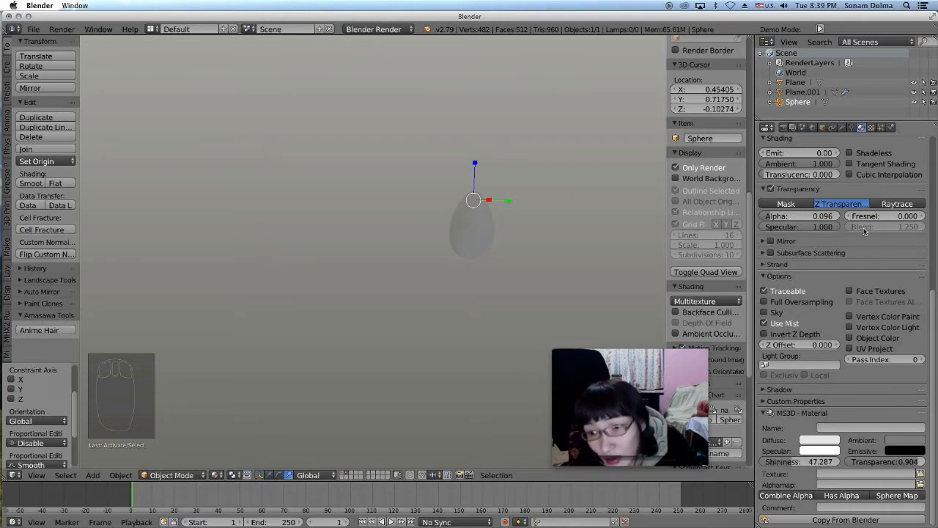
# - Raise the drop material's specular intensity to 0.121
pyautogui.scroll(5, 857, 243)
pyautogui.scroll(3, 805, 220)
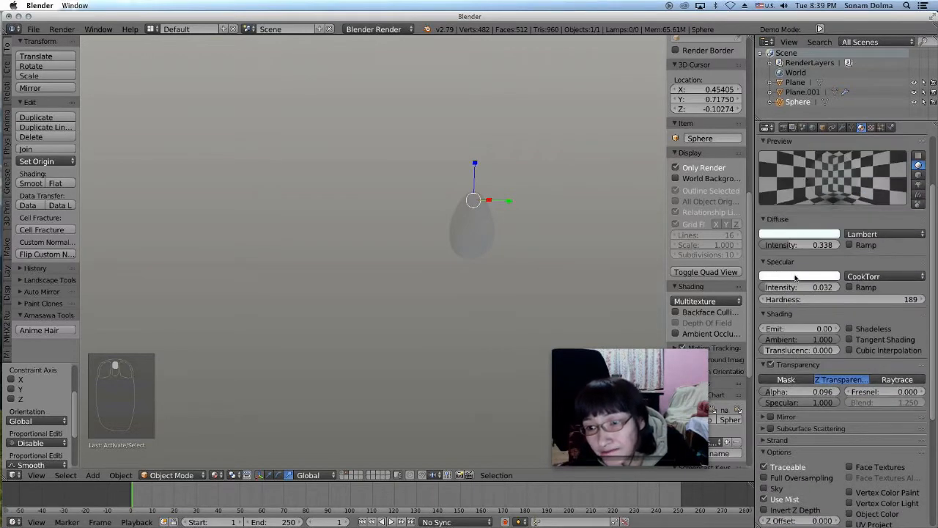
pyautogui.click(780, 287)
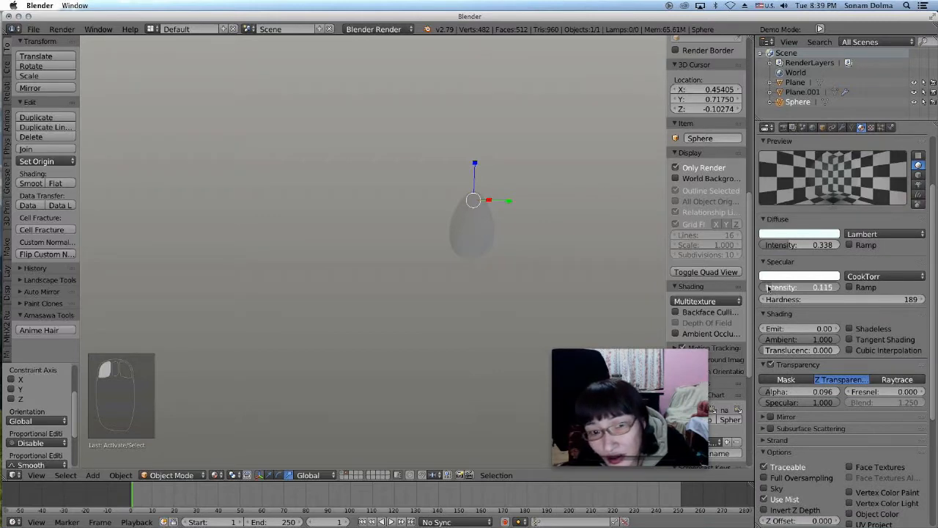
pyautogui.moveTo(768, 288); pyautogui.dragTo(773, 287)
# - Show the landscape layer and play the animation to examine the more transparent raindrops
pyautogui.click(343, 474)
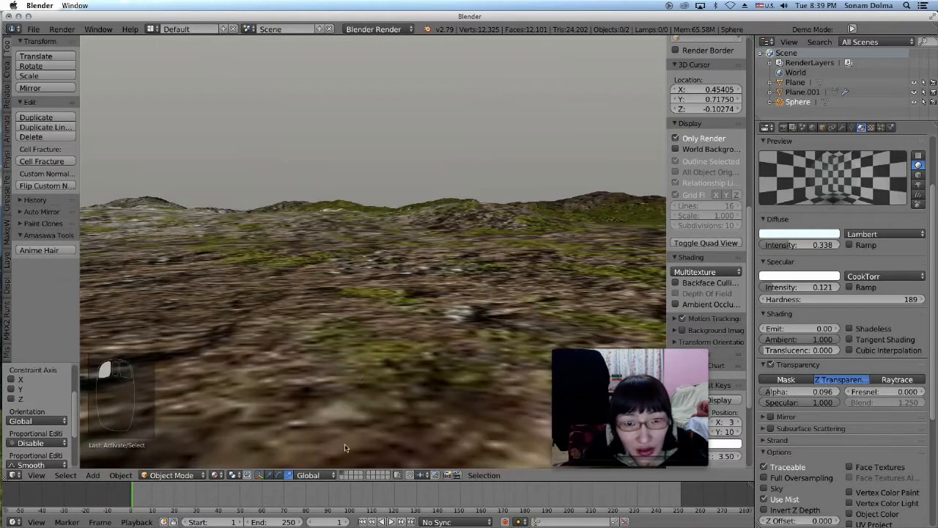
pyautogui.click(387, 521)
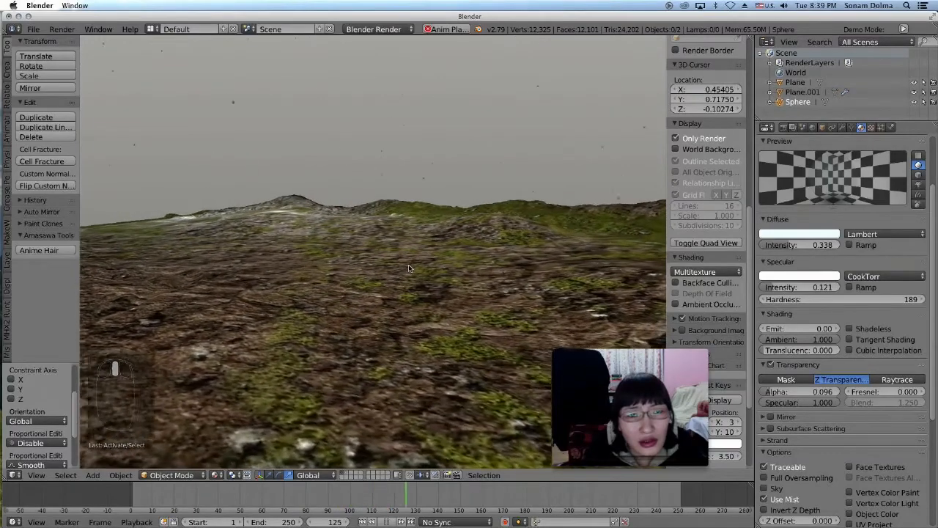
pyautogui.scroll(-10, 352, 268)
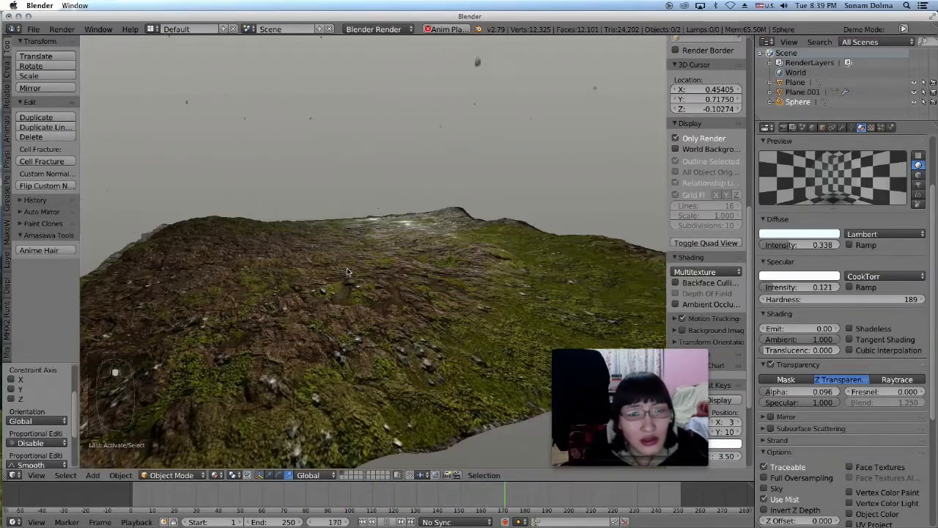
# - Place the 3D cursor in the air beside the landscape, below the emitter plane, and add a Sun lamp there
pyautogui.moveTo(373, 221); pyautogui.dragTo(449, 224, button='middle')
pyautogui.click(196, 144)
pyautogui.hotkey('shift', 'a')
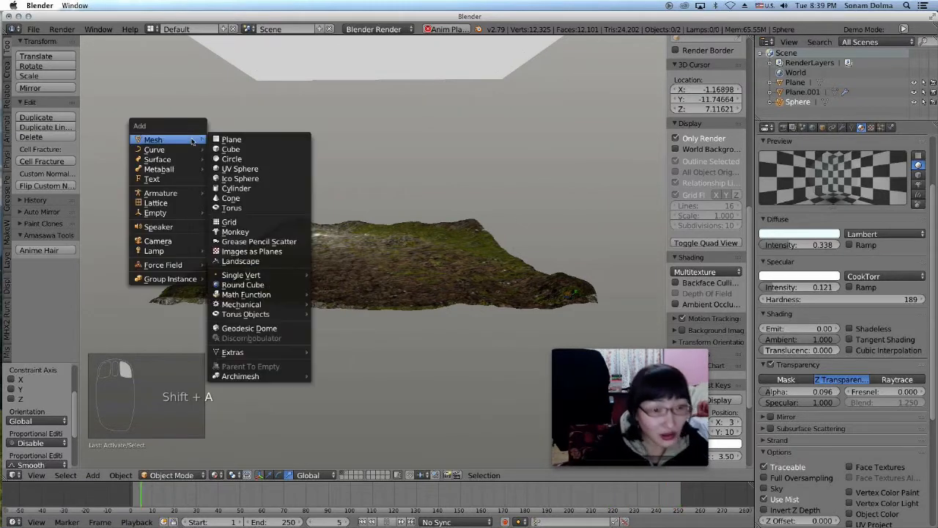
pyautogui.moveTo(153, 252)
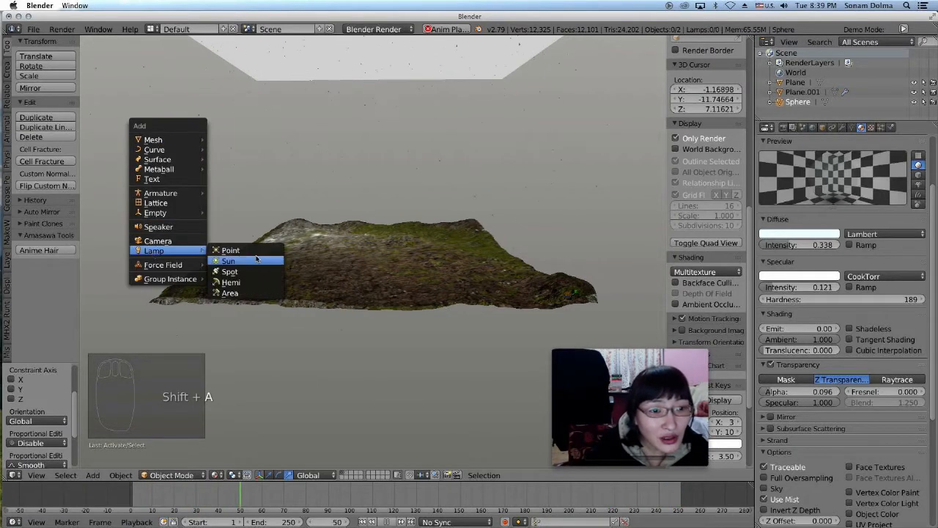
pyautogui.click(255, 262)
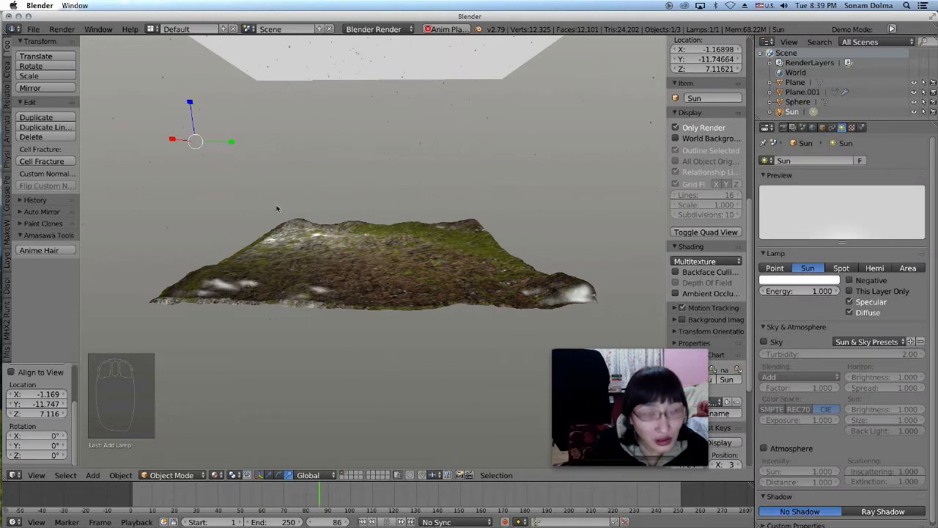
# - Turn off the render-only display in the viewport, stop the playback and return to the first frame
pyautogui.press('r')
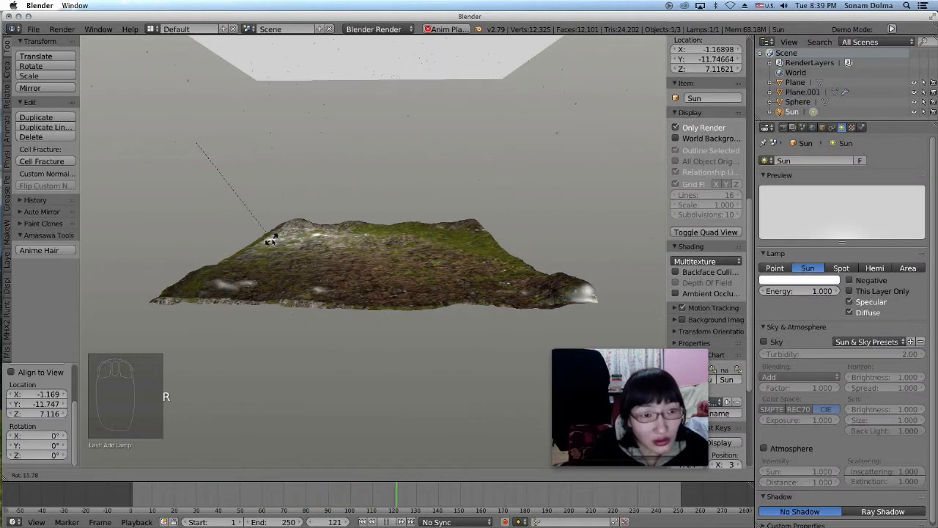
pyautogui.click(270, 241)
pyautogui.click(675, 128)
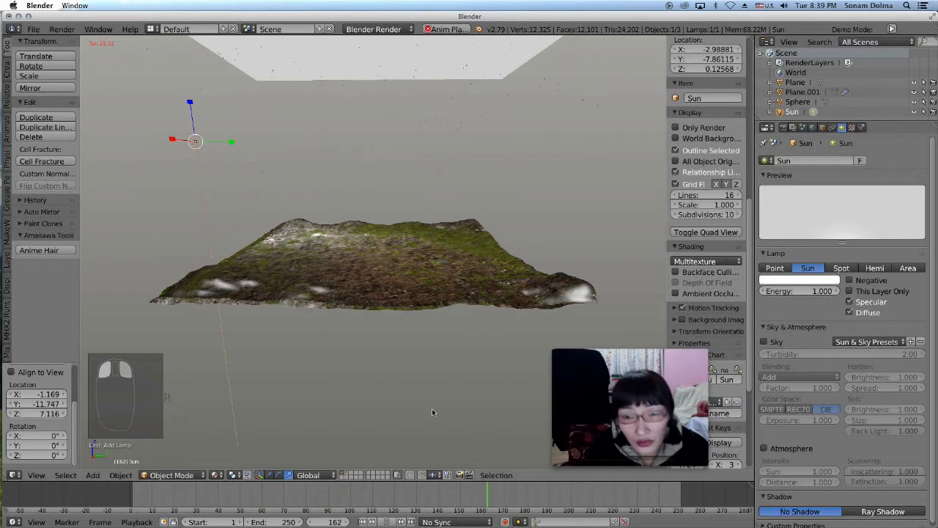
pyautogui.click(391, 522)
pyautogui.click(362, 522)
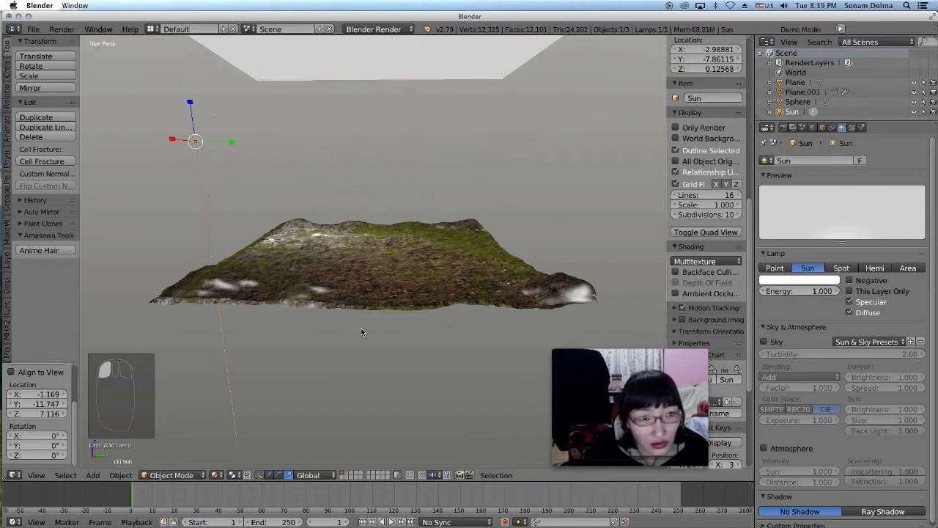
# - Rotate the Sun lamp so its light falls diagonally across the landscape
pyautogui.press('r')
pyautogui.click(437, 119)
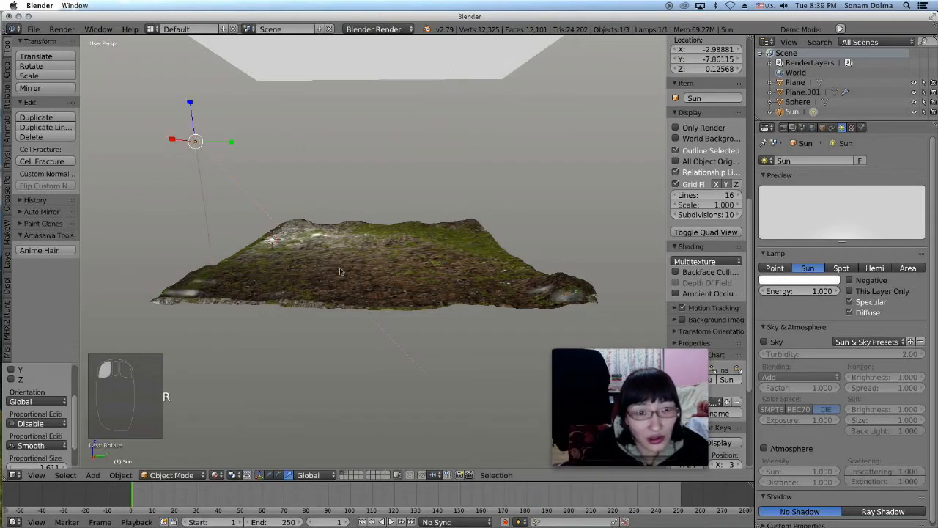
pyautogui.scroll(-3, 339, 271)
pyautogui.press('r')
pyautogui.click(431, 235)
pyautogui.scroll(3, 416, 280)
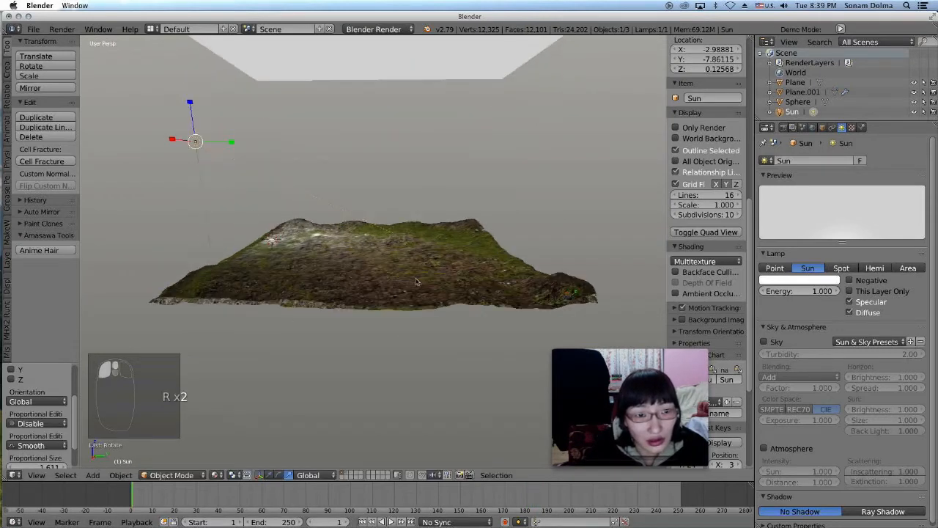
# - Play the animation close to the ground to examine the falling raindrops, then stop and return to the first frame
pyautogui.scroll(3, 412, 297)
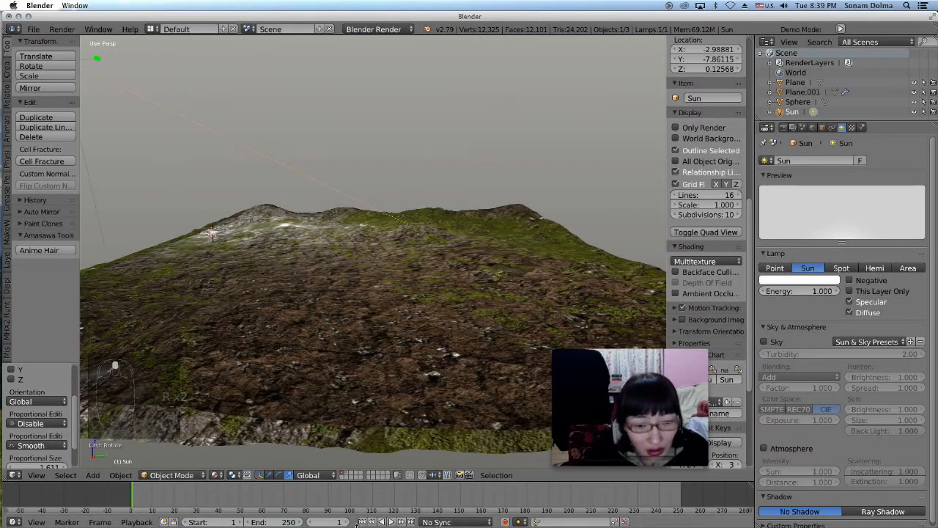
pyautogui.click(386, 521)
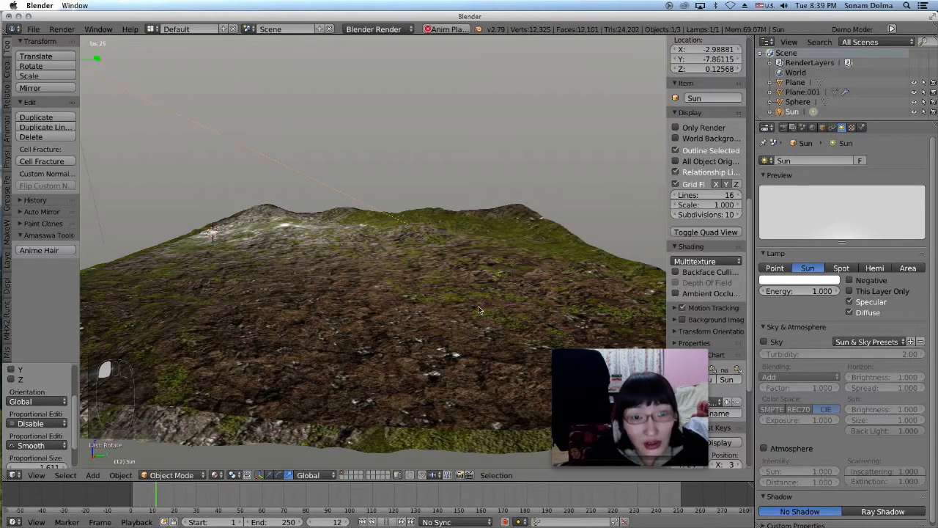
pyautogui.moveTo(477, 311); pyautogui.dragTo(487, 304, button='middle')
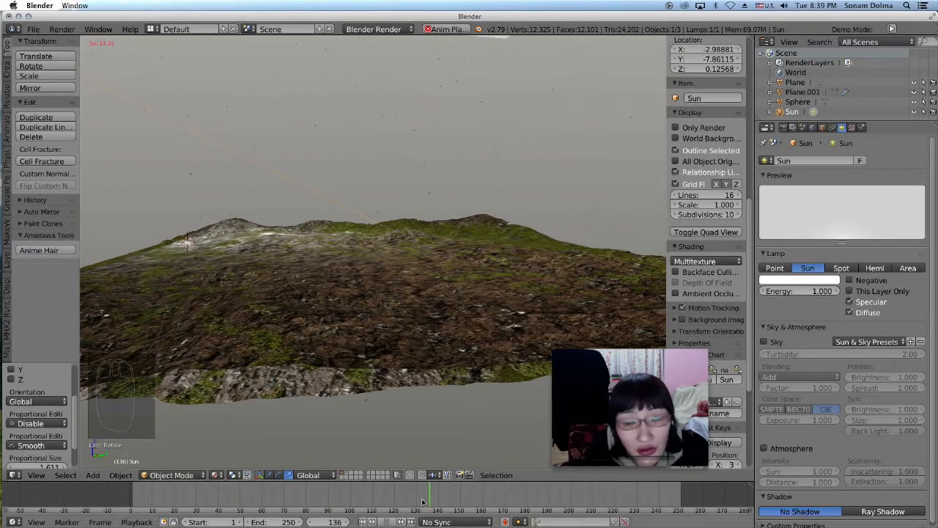
pyautogui.click(388, 521)
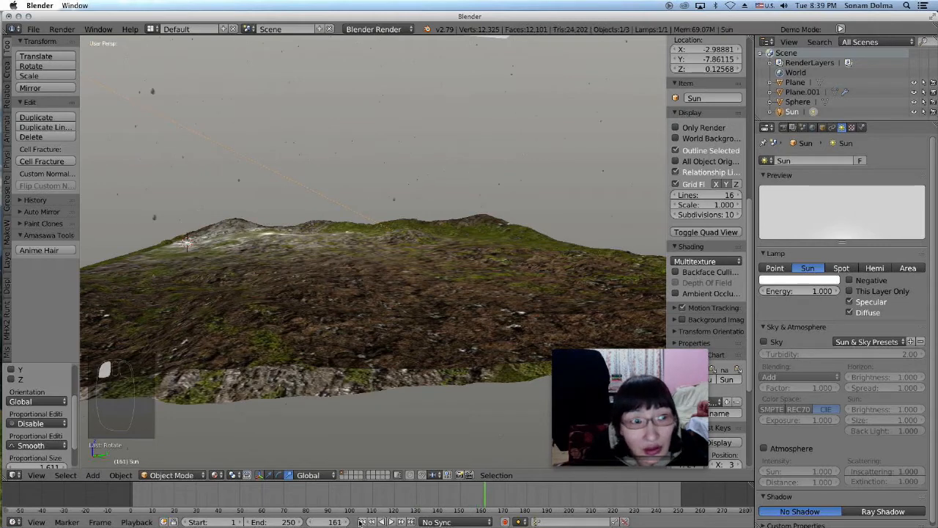
pyautogui.click(361, 522)
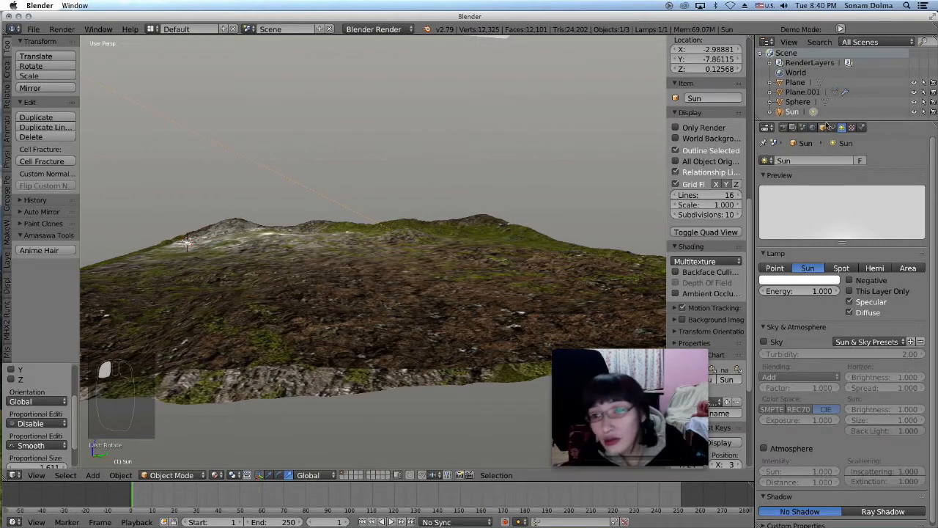
# - Show the raindrop's layer, select the drop and set its material's diffuse intensity to 0.637
pyautogui.click(348, 473)
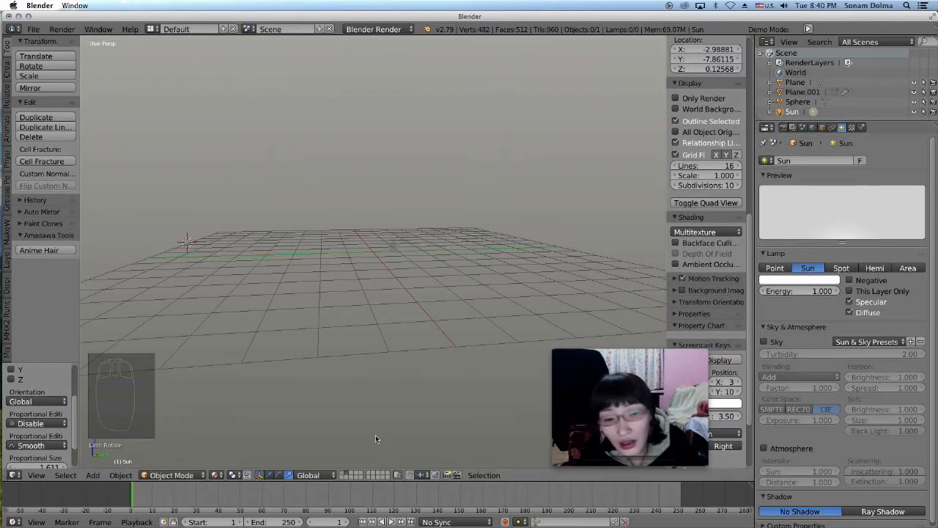
pyautogui.click(392, 245)
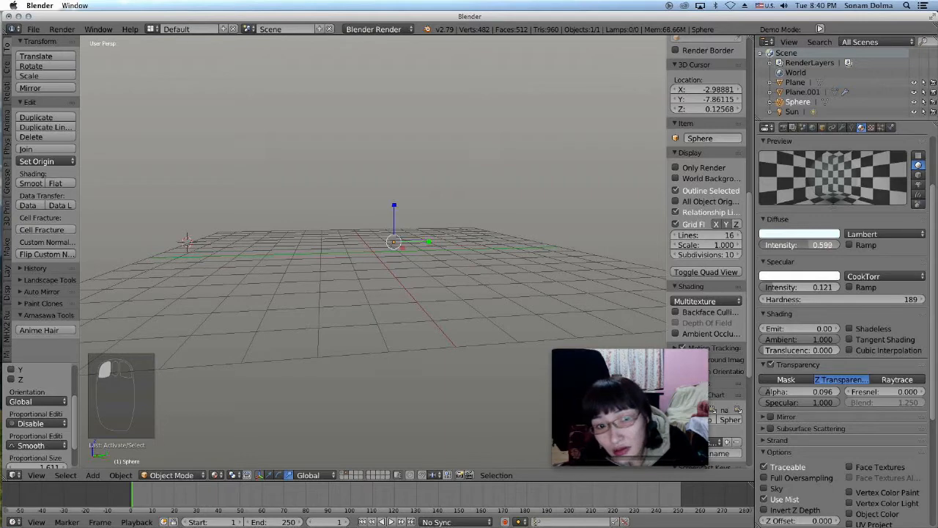
pyautogui.scroll(-2, 822, 434)
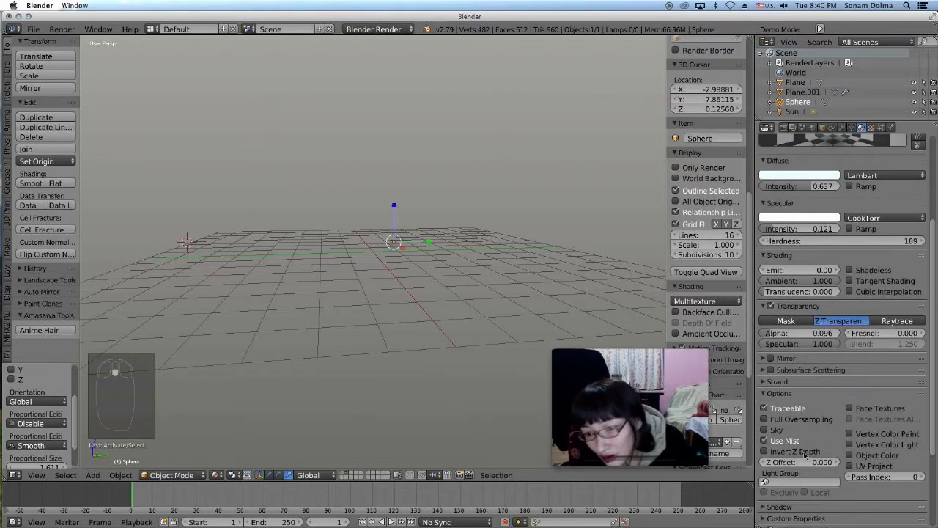
# - Set the drop material's MS3D transparency to 0.452 and its emit value to 0.21
pyautogui.scroll(-1, 802, 466)
pyautogui.scroll(-3, 862, 498)
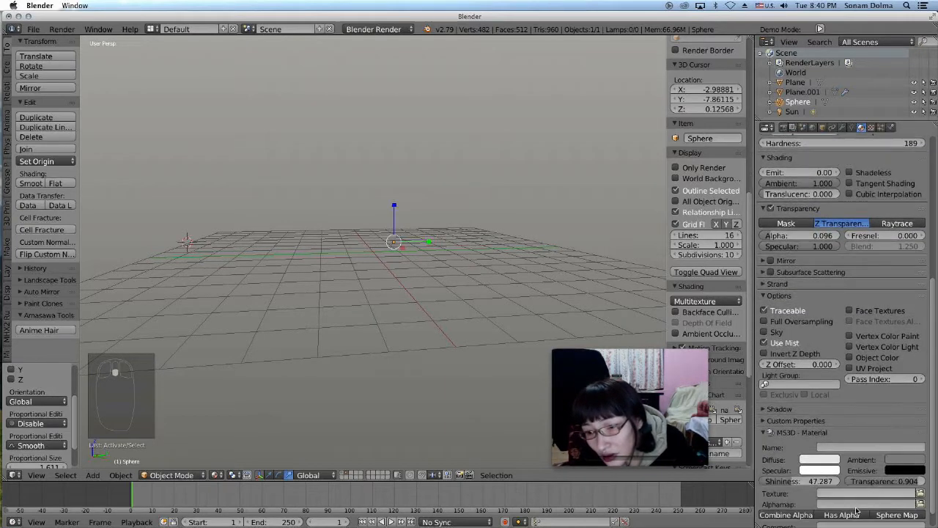
pyautogui.moveTo(887, 462); pyautogui.dragTo(866, 440)
pyautogui.moveTo(557, 315); pyautogui.dragTo(464, 292, button='middle')
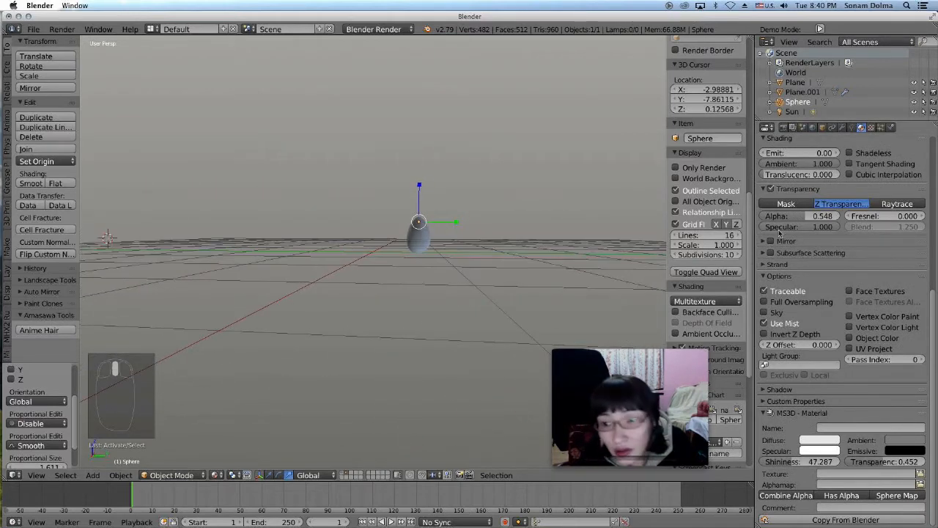
pyautogui.scroll(2, 779, 233)
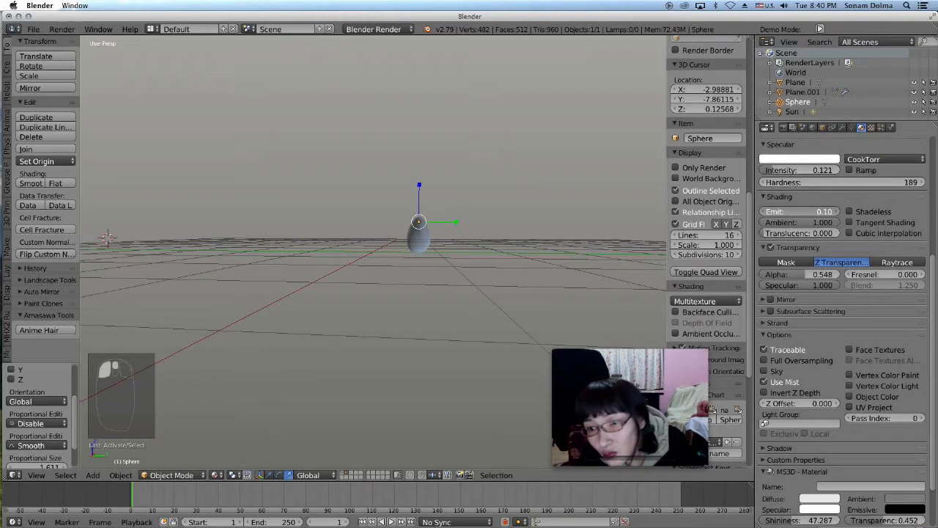
pyautogui.moveTo(803, 211); pyautogui.dragTo(815, 211)
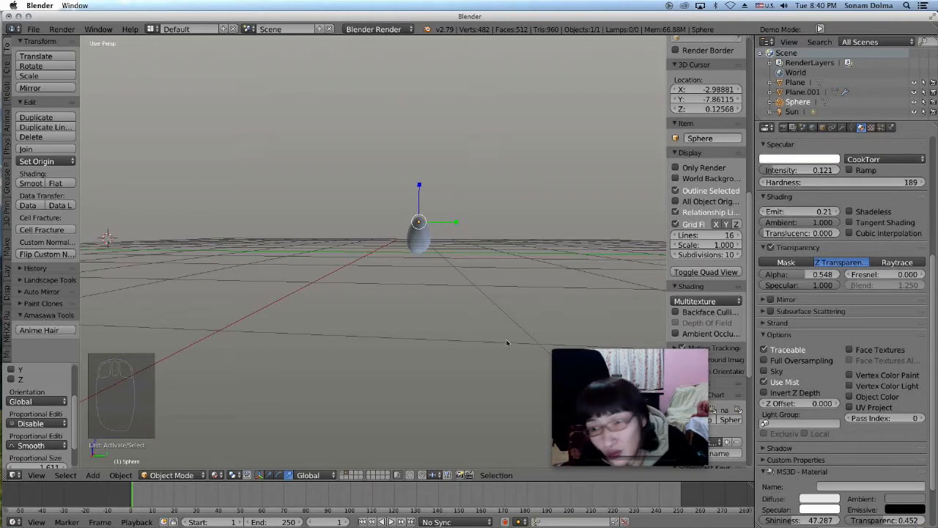
# - Show the landscape layer and play the animation to examine the brighter raindrops, then return to the first frame
pyautogui.click(343, 474)
pyautogui.scroll(-8, 389, 234)
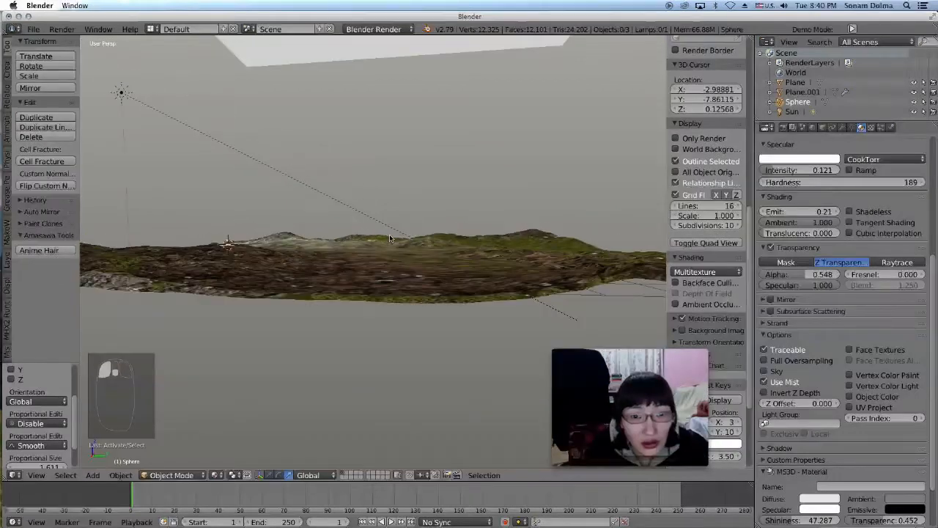
pyautogui.click(391, 521)
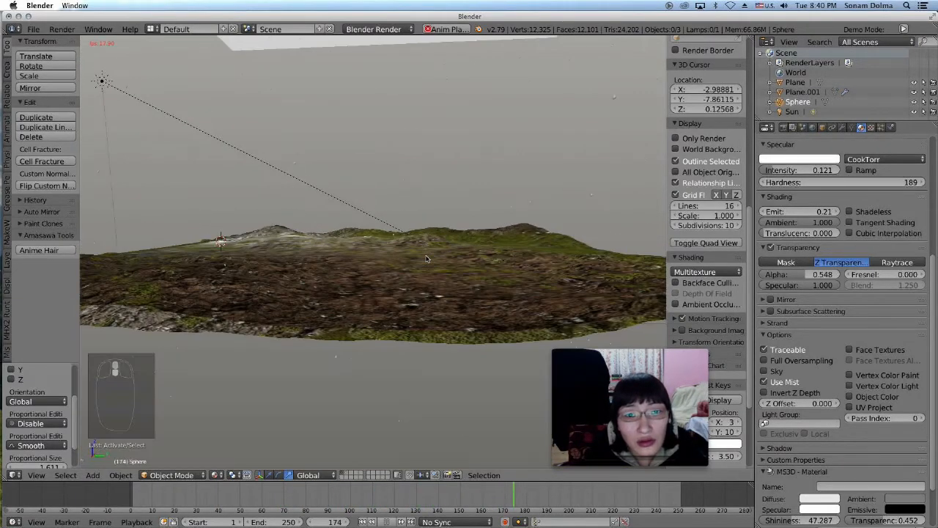
pyautogui.click(387, 522)
pyautogui.click(362, 522)
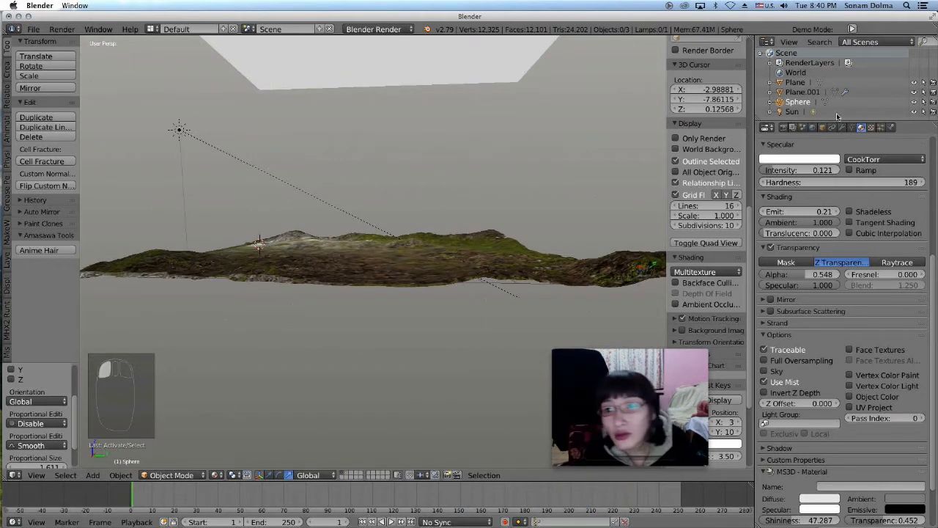
# - Enable Paper Sky and Blend Sky for the world and set the horizon color to near-white, RGB 0.897
pyautogui.click(812, 128)
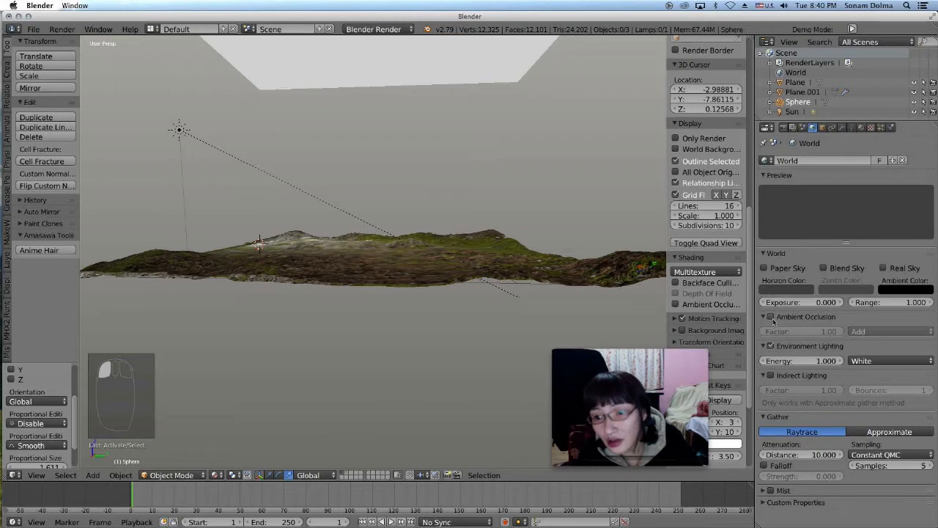
pyautogui.click(765, 269)
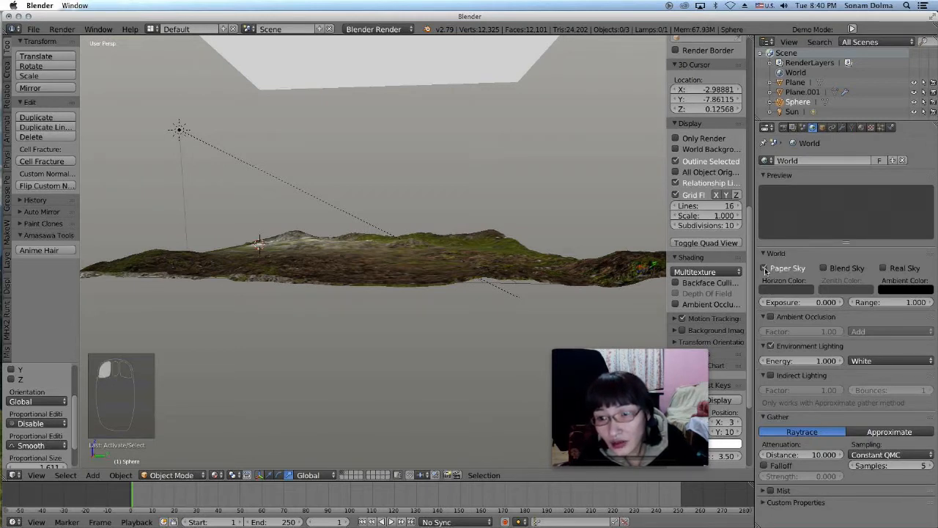
pyautogui.click(804, 290)
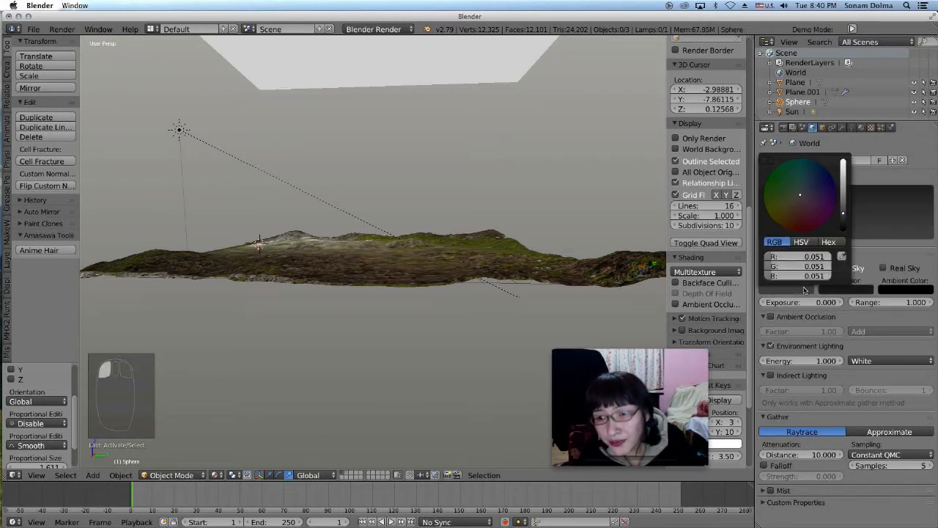
pyautogui.click(845, 162)
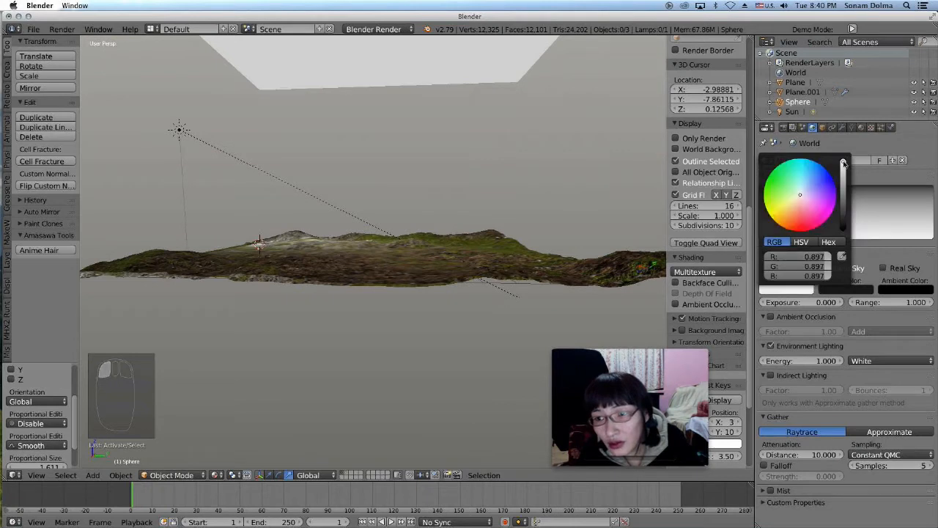
# - Set the world's zenith color to a bright blue
pyautogui.click(848, 291)
pyautogui.moveTo(864, 225); pyautogui.dragTo(865, 163)
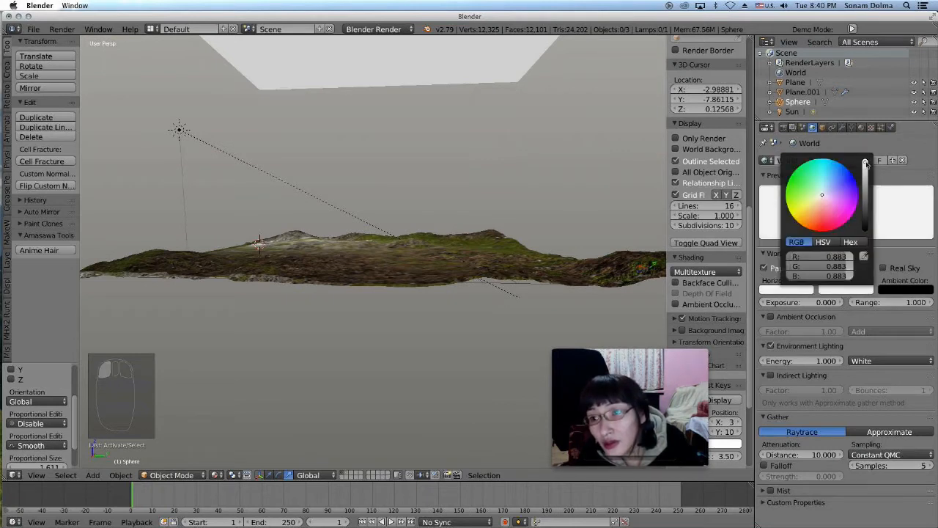
pyautogui.click(839, 170)
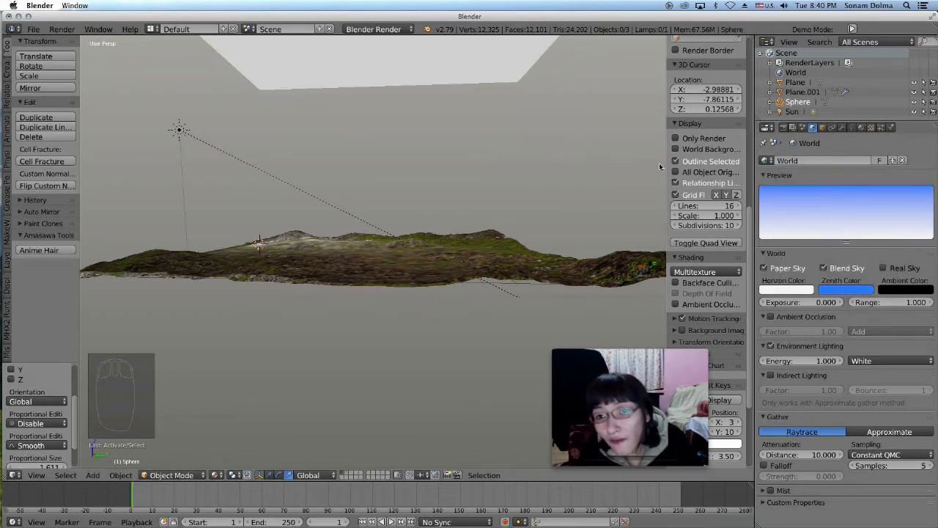
# - Show the world background and only renderable items in the viewport, and play the animation to examine the rain against the sky
pyautogui.click(676, 148)
pyautogui.click(675, 138)
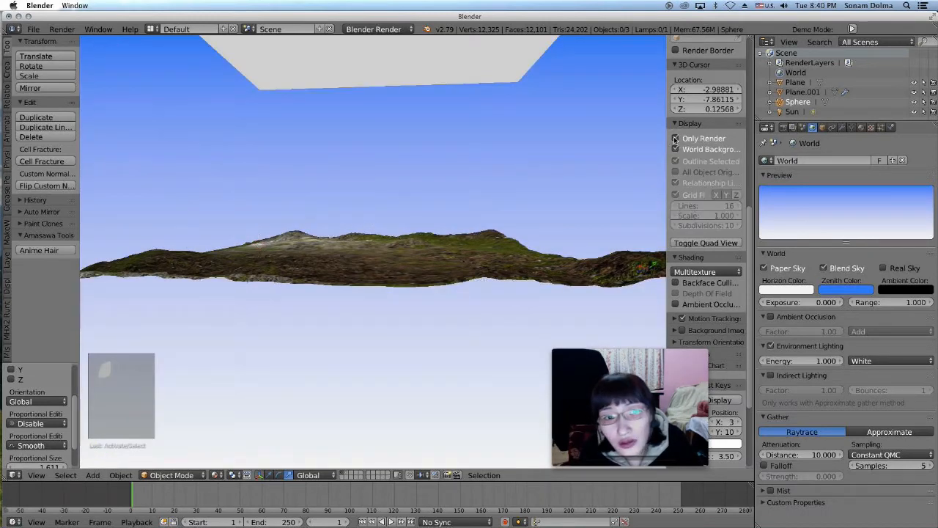
pyautogui.moveTo(415, 195); pyautogui.dragTo(445, 271, button='middle')
pyautogui.click(391, 521)
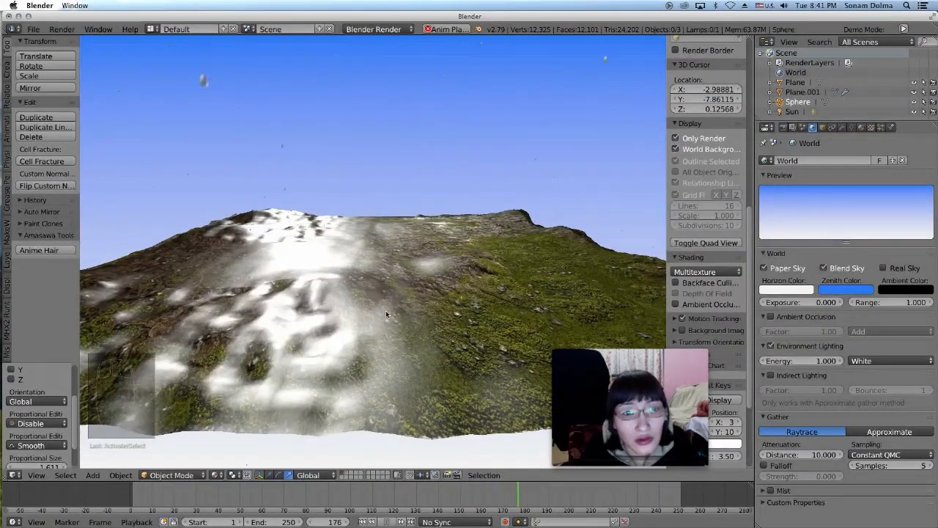
pyautogui.click(386, 521)
# - Set the viewport shading to Material and view the emitter plane and landscape from farther away
pyautogui.click(217, 474)
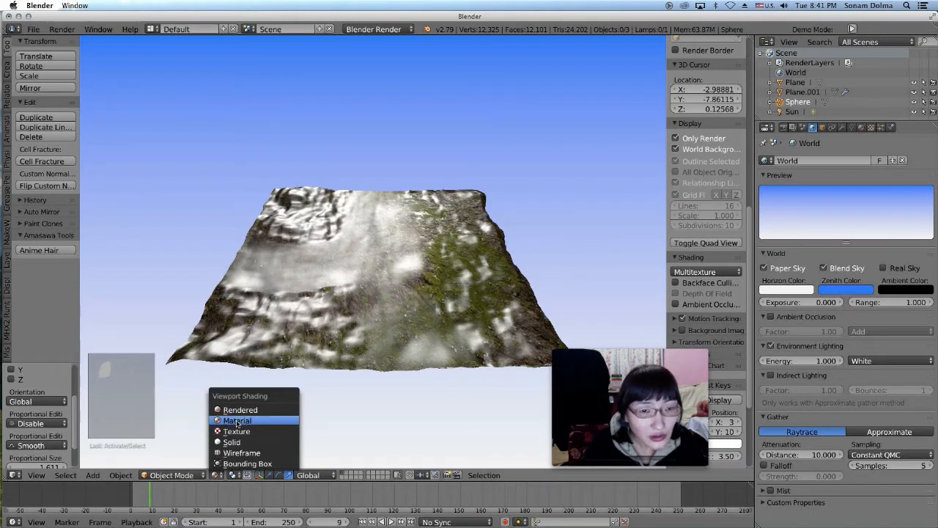
pyautogui.click(238, 421)
pyautogui.moveTo(406, 216); pyautogui.dragTo(545, 212, button='middle')
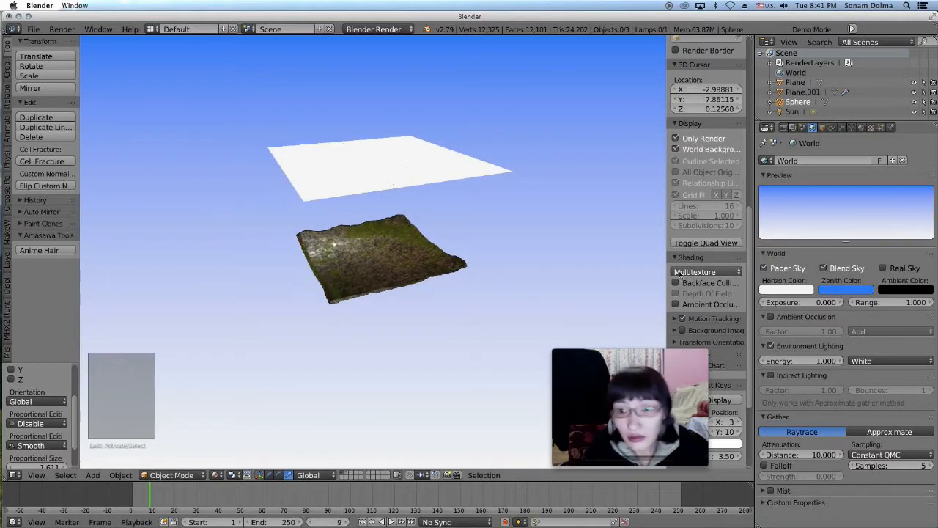
# - Turn off the render-only display, select the Sun lamp and rotate it to re-aim its light at the landscape
pyautogui.click(675, 138)
pyautogui.moveTo(325, 233); pyautogui.dragTo(477, 256, button='middle')
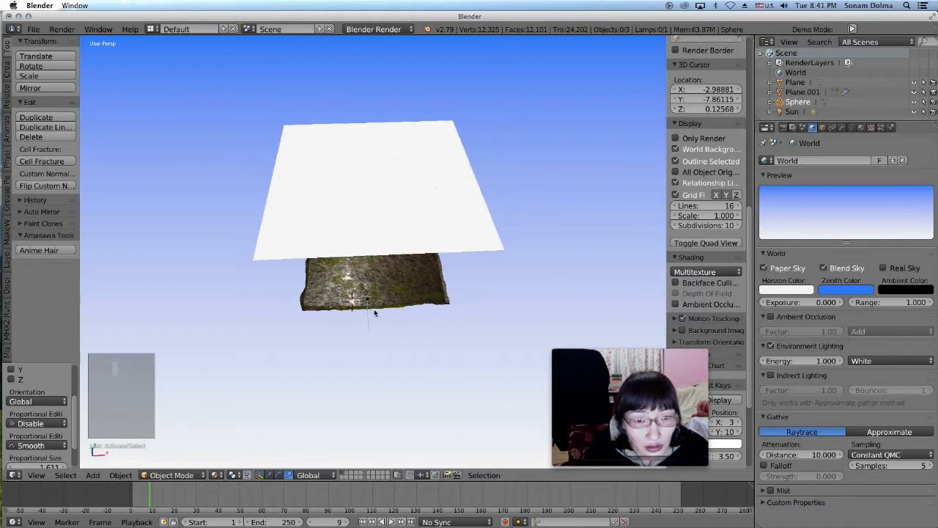
pyautogui.rightClick(368, 303)
pyautogui.rightClick(368, 303)
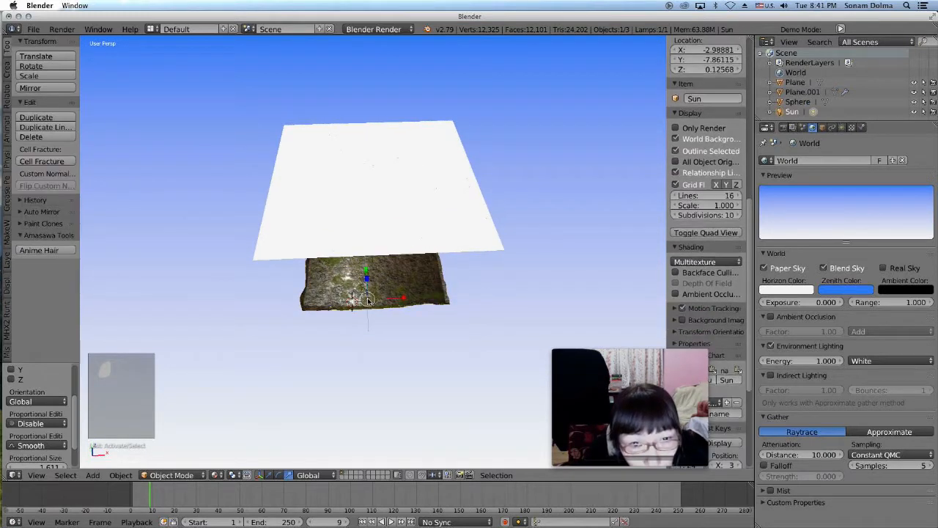
pyautogui.press('r')
pyautogui.click(405, 299)
# - Select the landscape plane and set its material's specular intensity to 0
pyautogui.moveTo(405, 298); pyautogui.dragTo(351, 243, button='middle')
pyautogui.scroll(8, 373, 242)
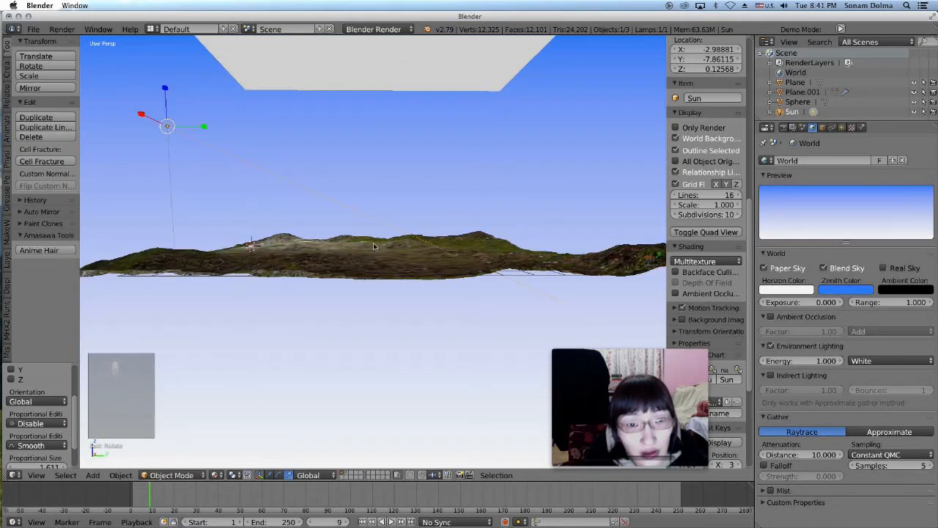
pyautogui.scroll(1, 378, 262)
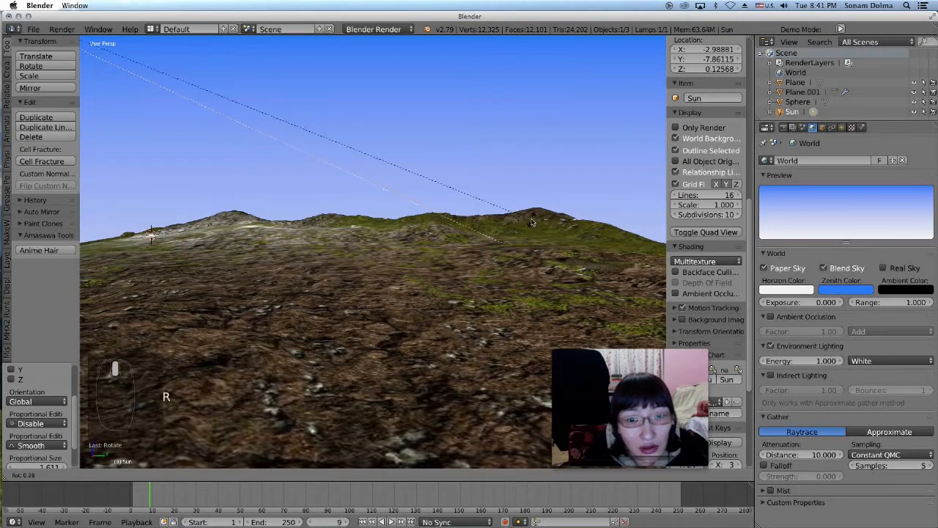
pyautogui.rightClick(353, 318)
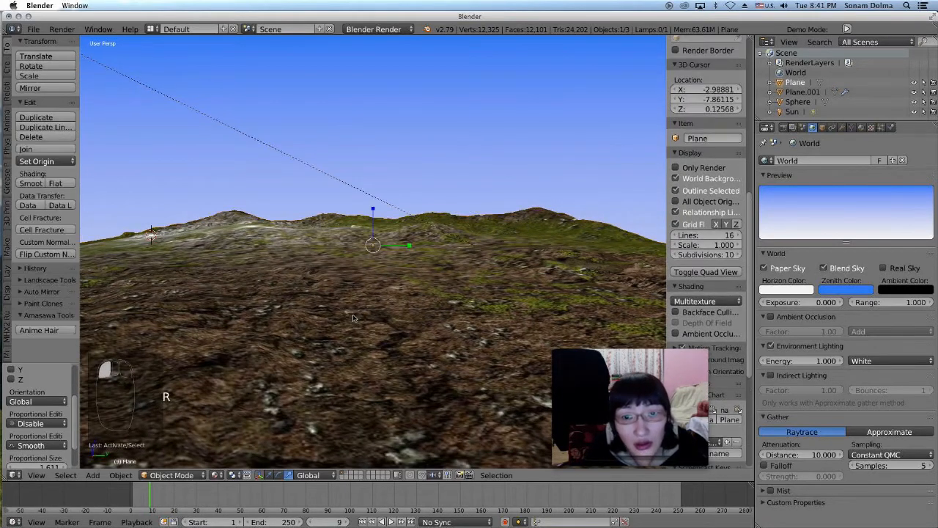
pyautogui.click(861, 128)
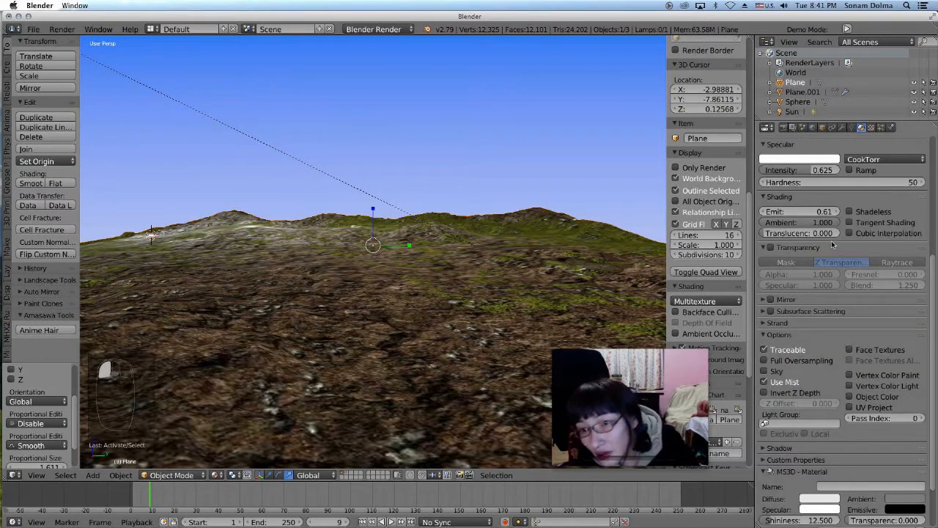
pyautogui.scroll(2, 829, 247)
pyautogui.moveTo(814, 229); pyautogui.dragTo(762, 228)
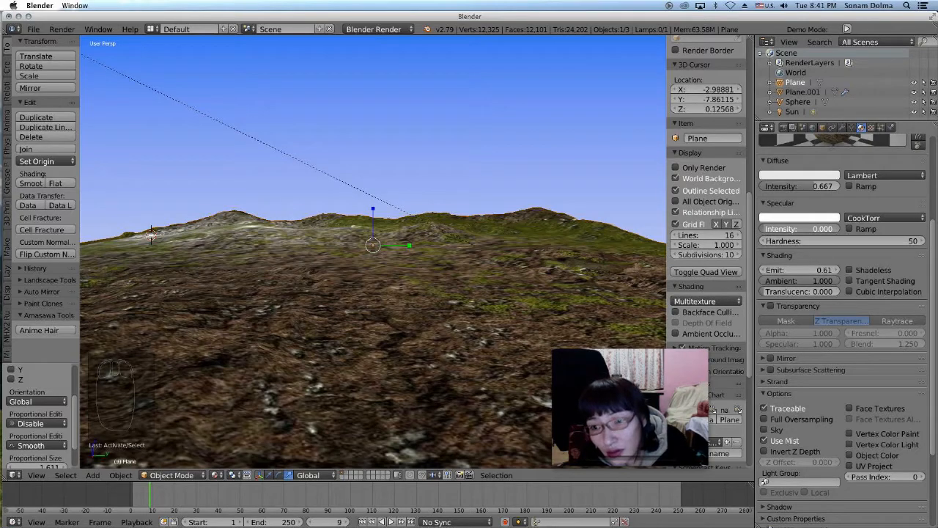
# - Play the animation to examine the rain over the less shiny landscape from a low viewpoint, and return to the first frame
pyautogui.scroll(-5, 410, 250)
pyautogui.scroll(6, 410, 250)
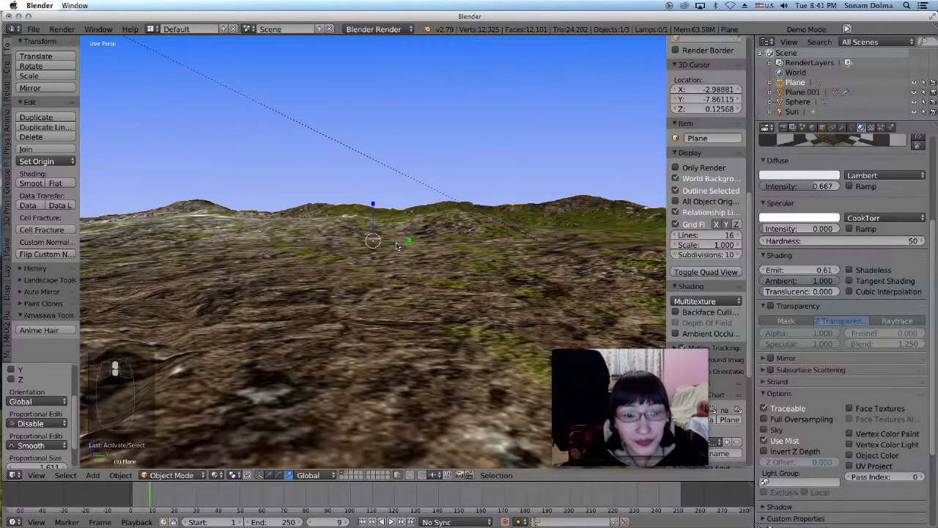
pyautogui.moveTo(410, 253); pyautogui.dragTo(422, 225, button='middle')
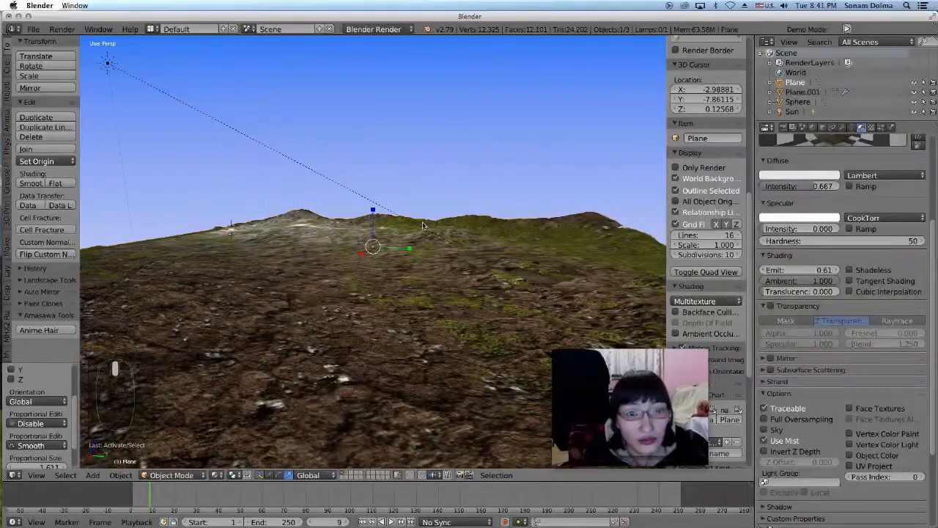
pyautogui.click(390, 522)
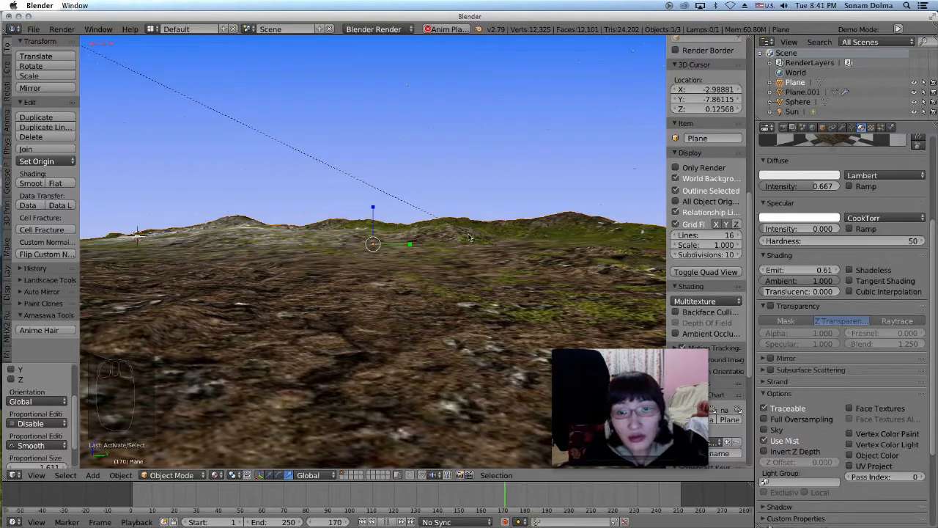
pyautogui.click(386, 521)
pyautogui.click(363, 521)
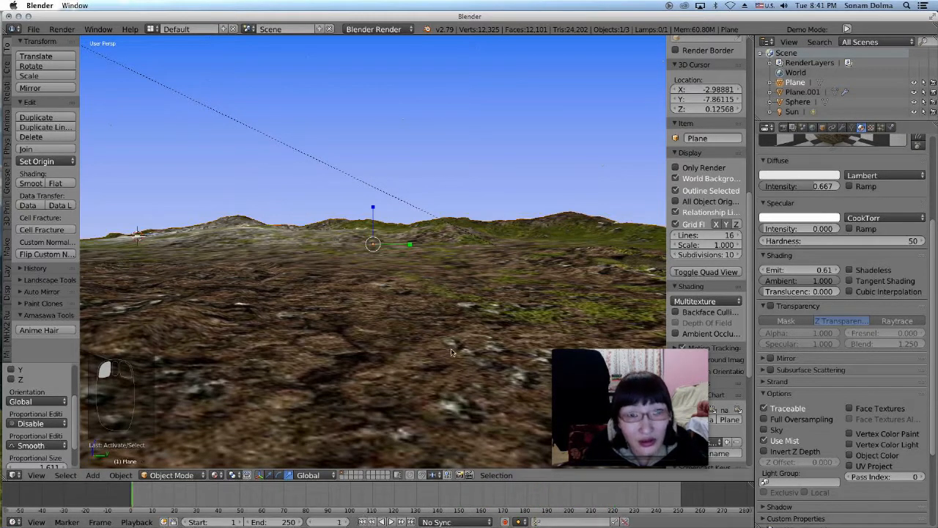
# - Darken the world's zenith color to navy blue and its horizon color to grey
pyautogui.scroll(2, 810, 180)
pyautogui.click(811, 127)
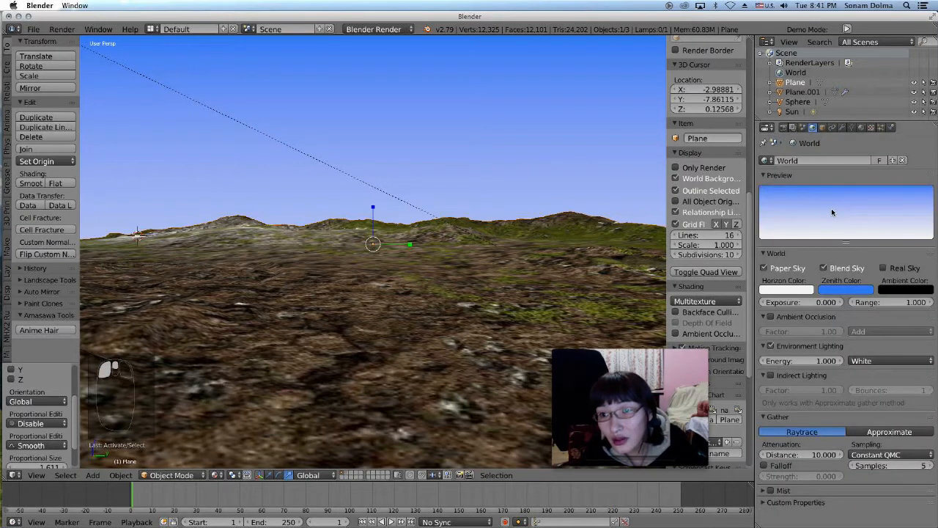
pyautogui.click(850, 291)
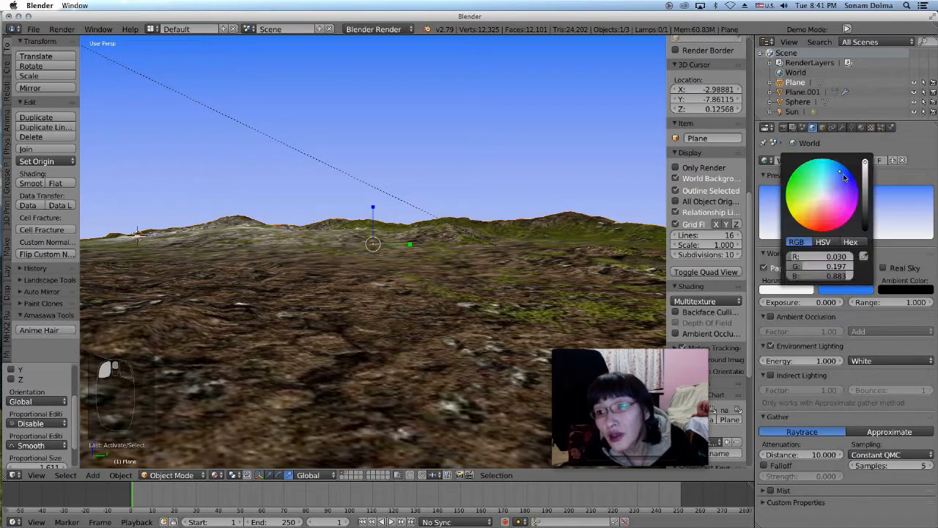
pyautogui.moveTo(865, 162); pyautogui.dragTo(868, 202)
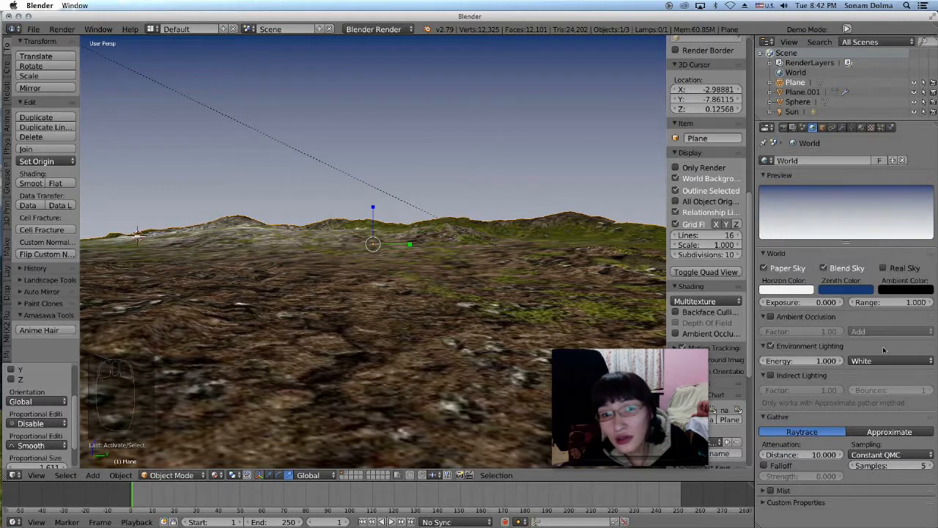
pyautogui.click(798, 291)
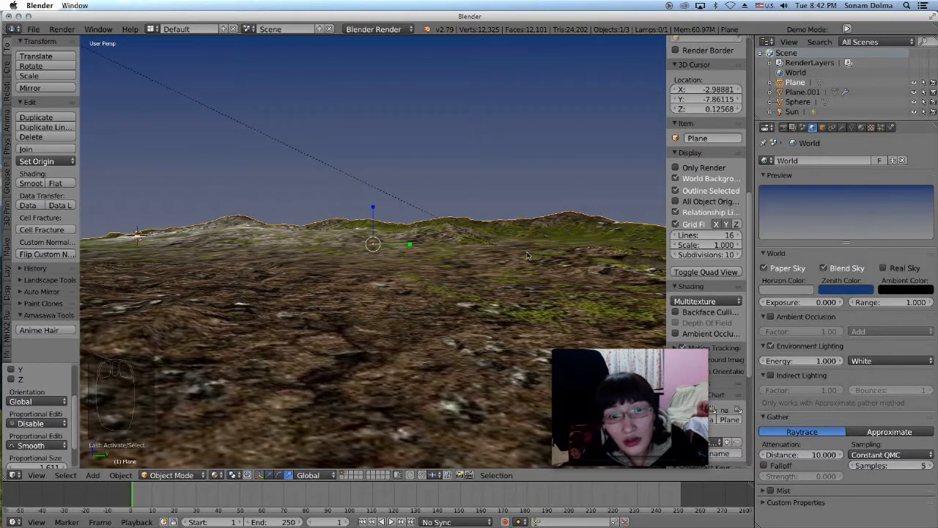
# - Play the animation to examine the raindrops against the darkened sky, and return to the first frame
pyautogui.scroll(-5, 517, 265)
pyautogui.scroll(4, 524, 269)
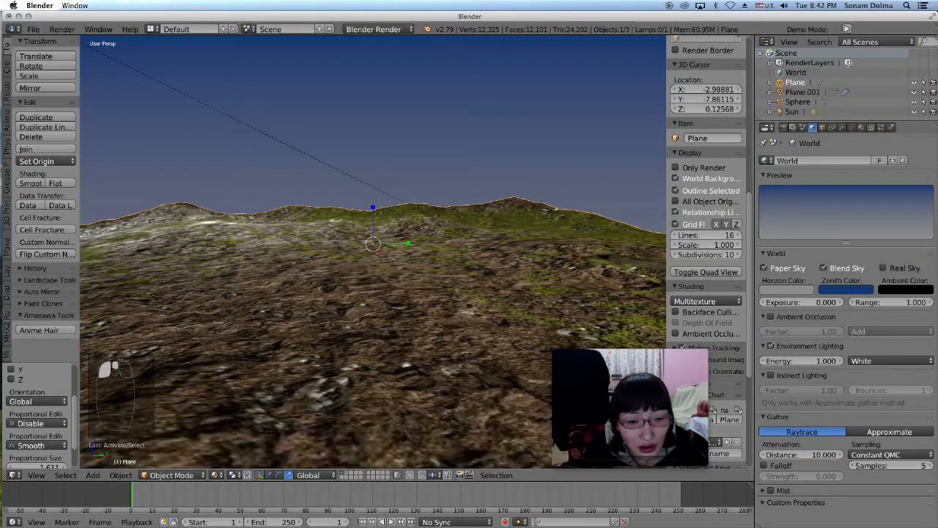
pyautogui.click(390, 521)
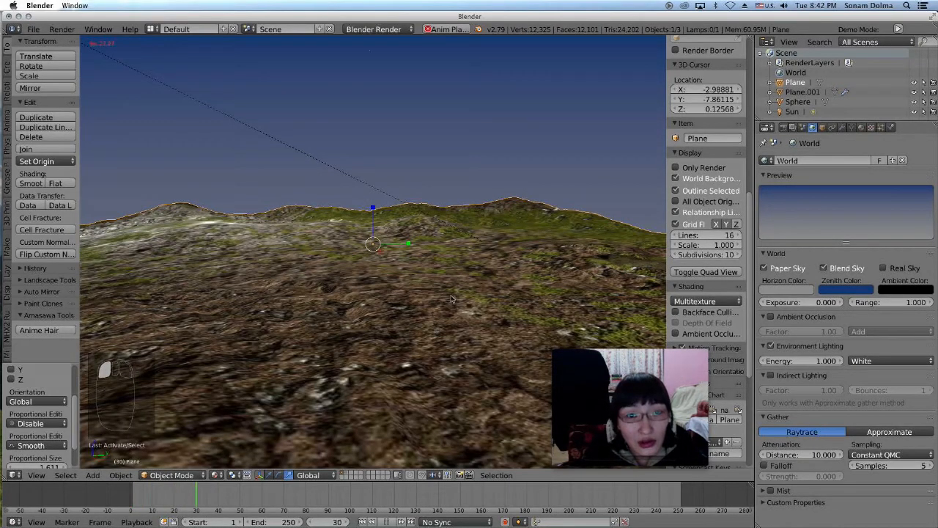
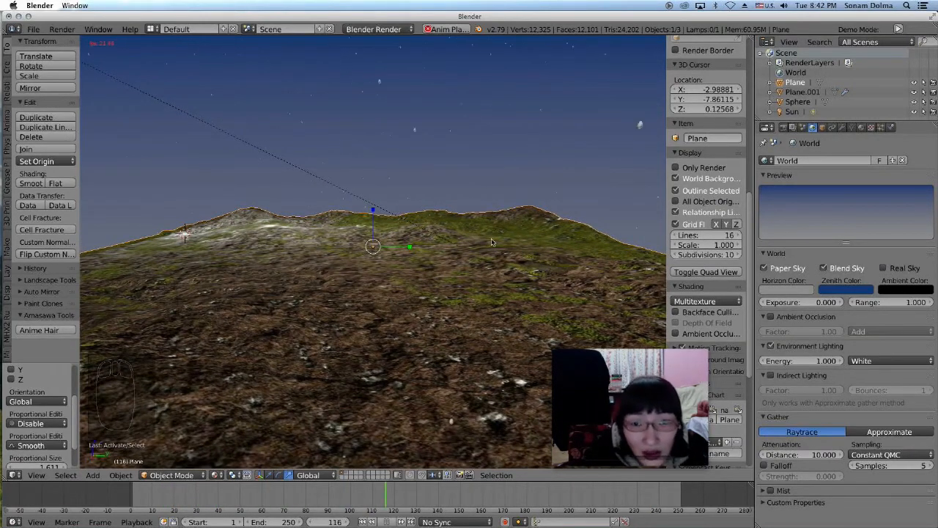
pyautogui.click(387, 522)
pyautogui.click(361, 522)
# - Select the emitter plane and set the scene's Z gravity to -9.64
pyautogui.scroll(-6, 454, 256)
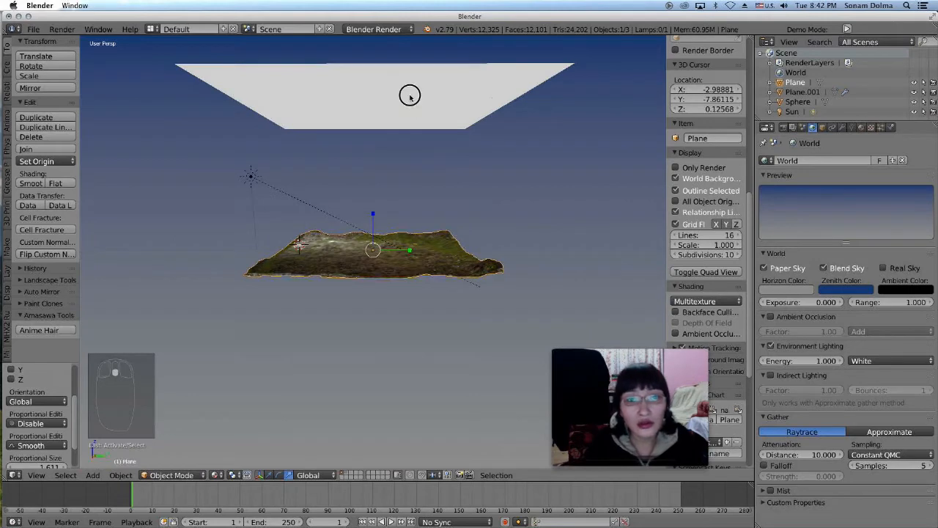
pyautogui.rightClick(409, 94)
pyautogui.click(882, 127)
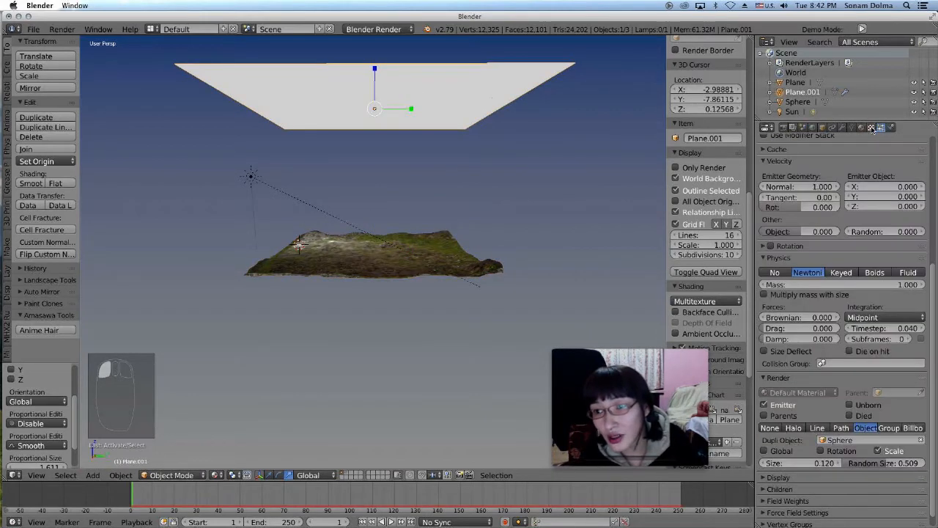
pyautogui.click(803, 128)
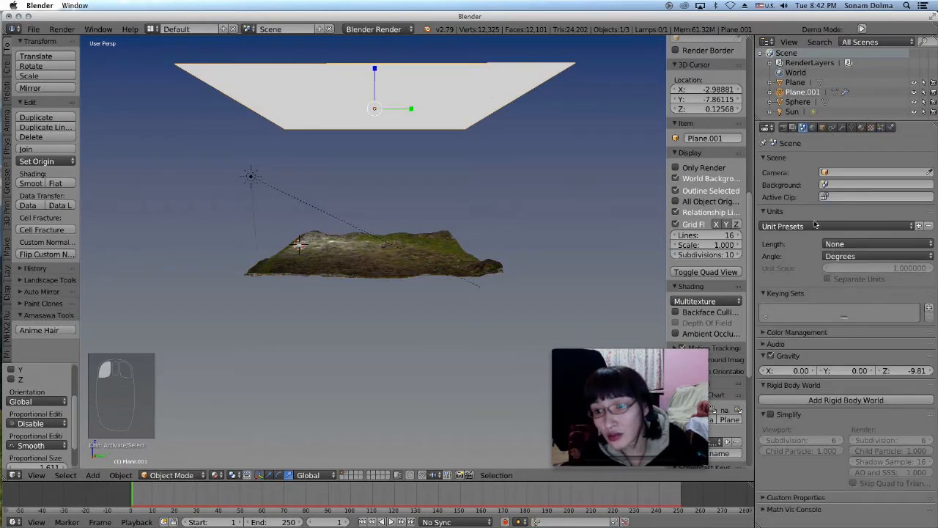
pyautogui.click(909, 370)
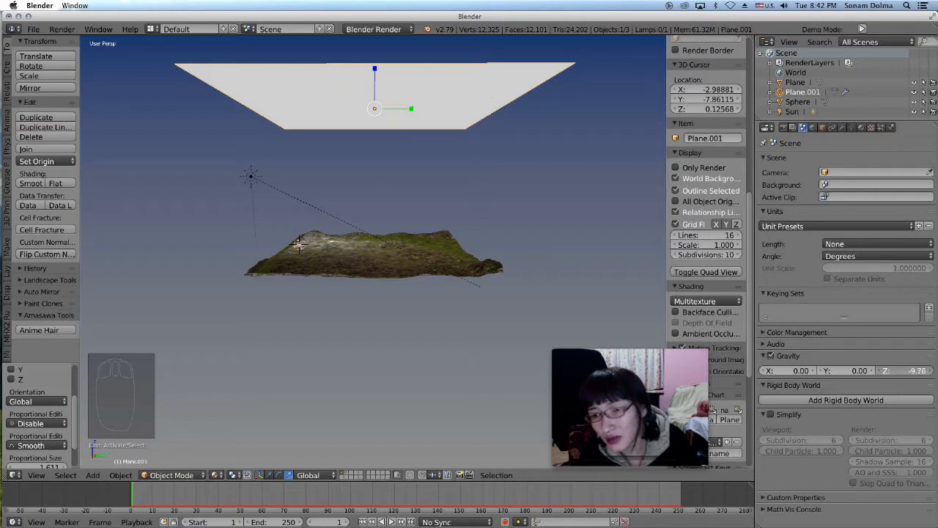
# - Add a Wind force field and move it up above the landscape's edge, close to the Sun lamp
pyautogui.click(250, 175)
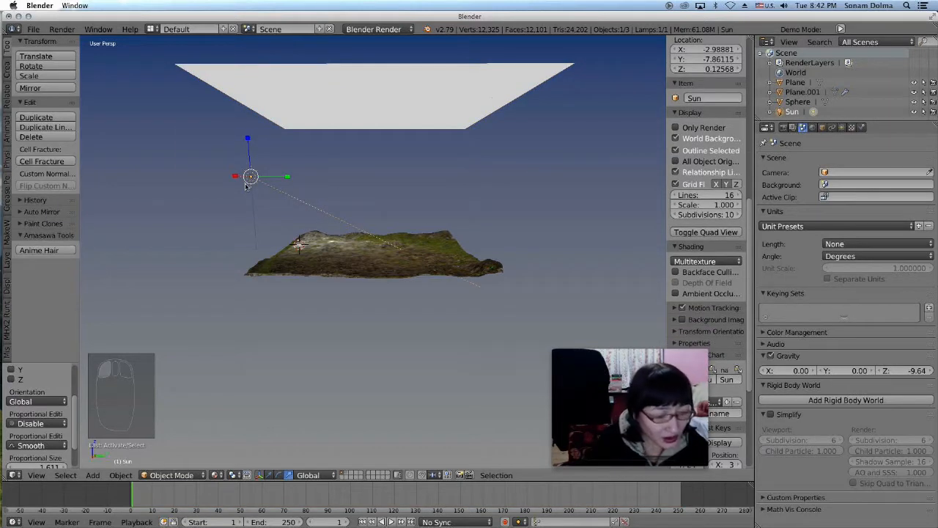
pyautogui.hotkey('shift', 'a')
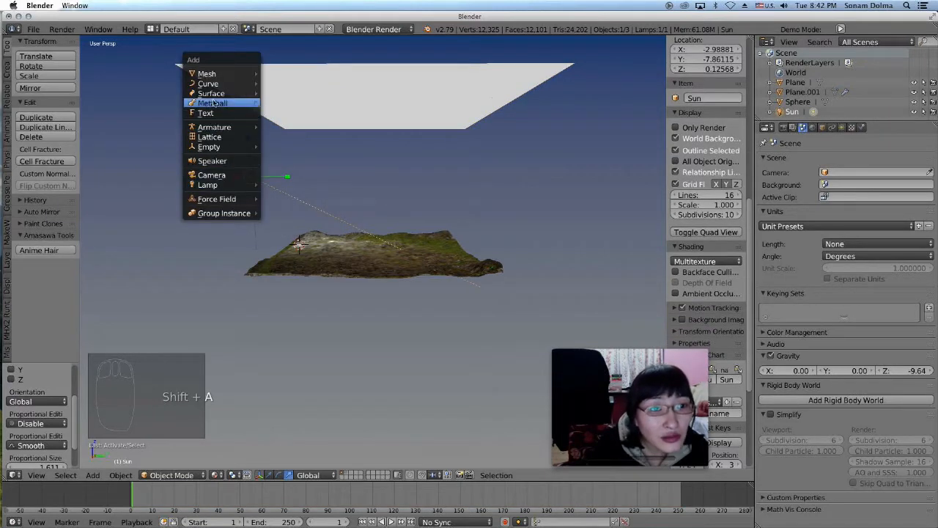
pyautogui.moveTo(223, 73)
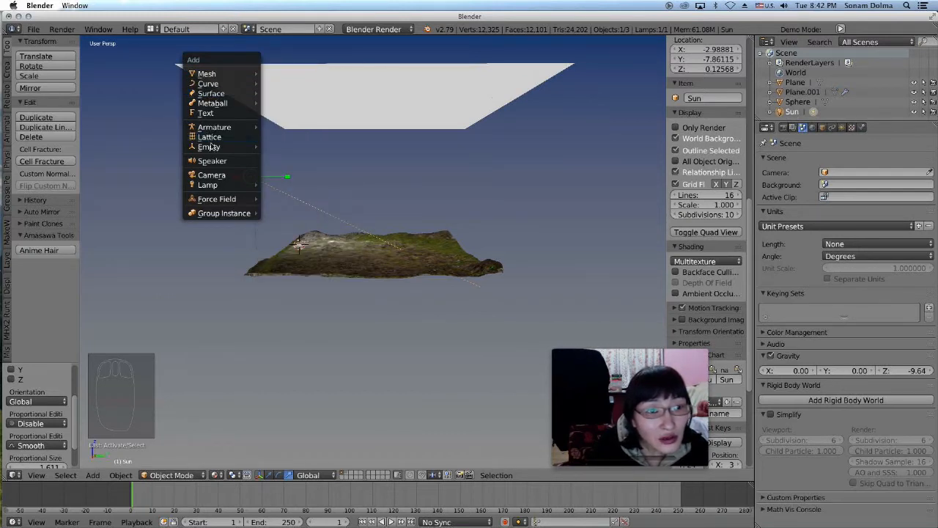
pyautogui.moveTo(220, 199)
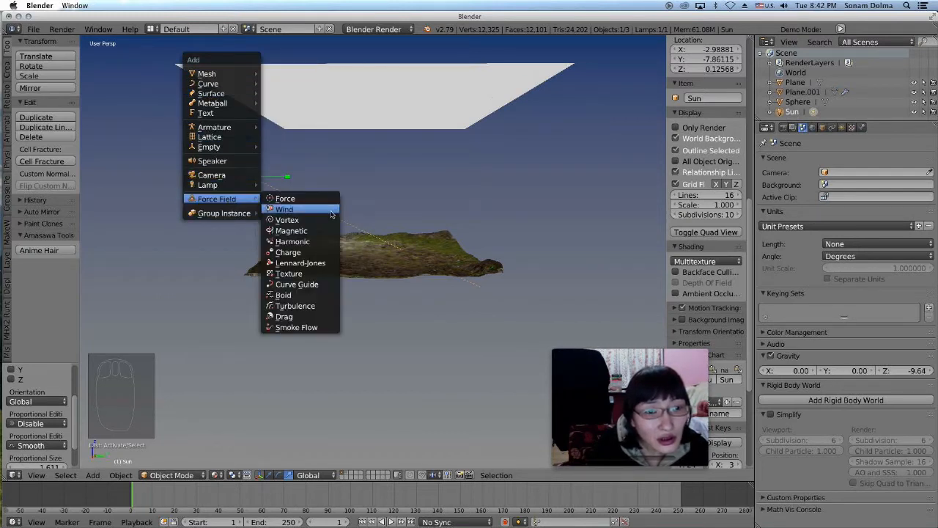
pyautogui.click(293, 209)
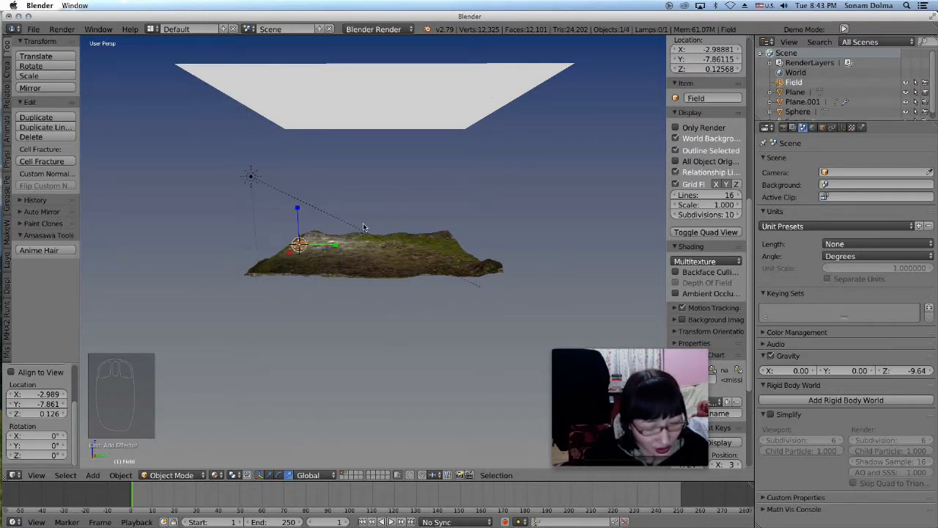
pyautogui.press('g')
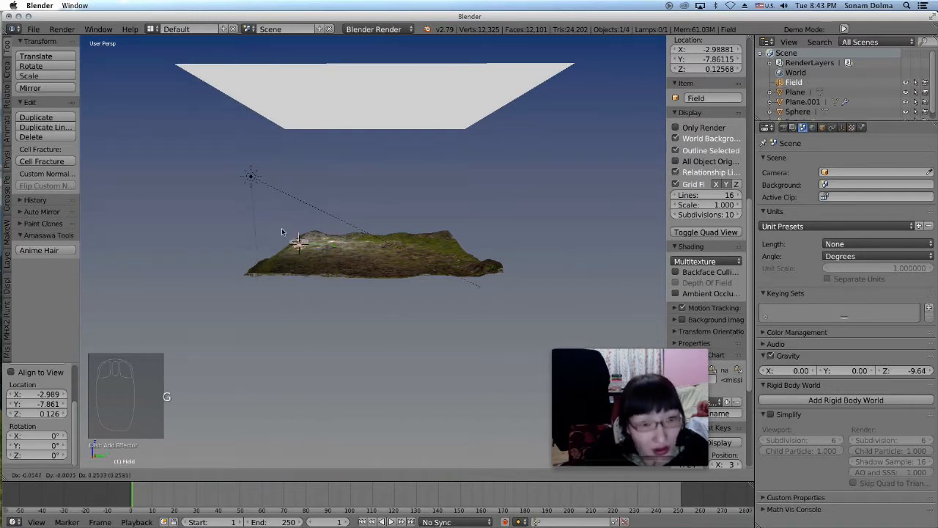
pyautogui.click(288, 162)
# - Rotate the wind field to blow sideways across the landscape and scale it up to about 3.5 times its size
pyautogui.press('r')
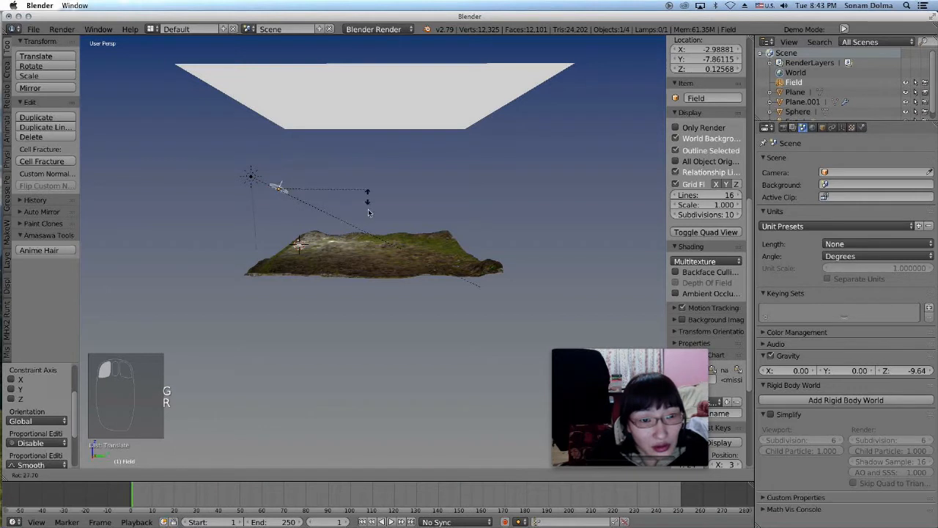
pyautogui.click(311, 212)
pyautogui.press('s')
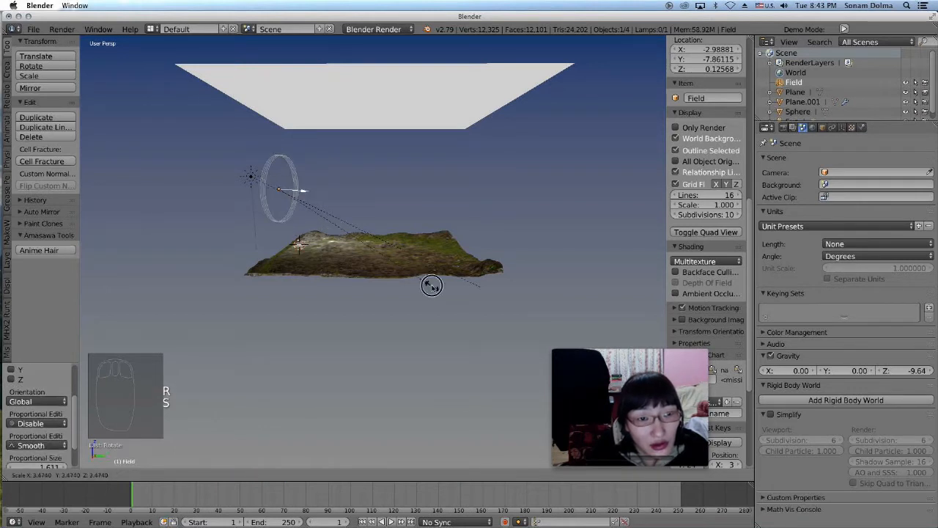
pyautogui.click(431, 285)
# - Move the wind field outward past the Sun lamp and tilt it slightly downward
pyautogui.press('g')
pyautogui.click(242, 193)
pyautogui.press('r')
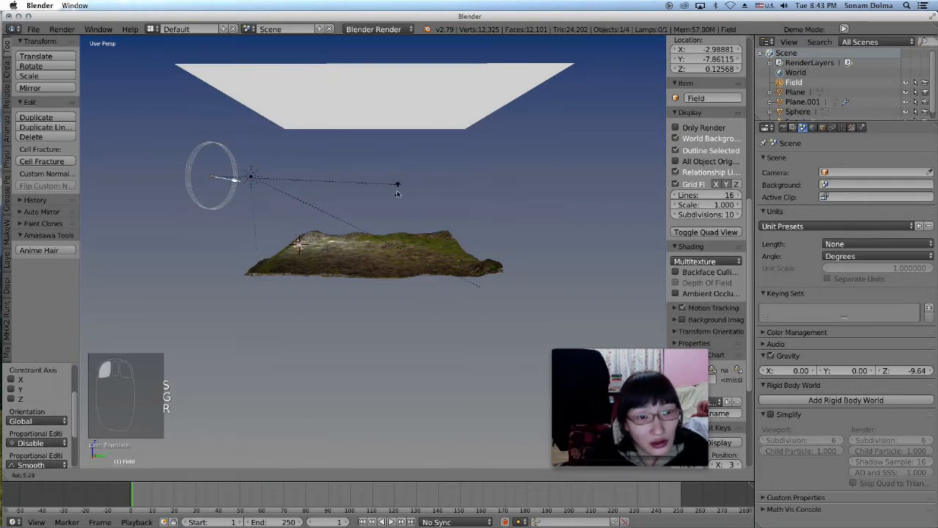
pyautogui.click(352, 202)
# - Refine the wind field's position and rotation from other viewing angles so it points across and slightly down toward the landscape
pyautogui.moveTo(321, 205); pyautogui.dragTo(411, 445, button='middle')
pyautogui.press('r')
pyautogui.click(424, 400)
pyautogui.press('g')
pyautogui.click(447, 370)
pyautogui.moveTo(447, 370); pyautogui.dragTo(325, 147, button='middle')
pyautogui.press('r')
pyautogui.click(285, 192)
pyautogui.press('g')
pyautogui.click(289, 208)
pyautogui.press('r')
pyautogui.click(390, 232)
pyautogui.scroll(2, 364, 282)
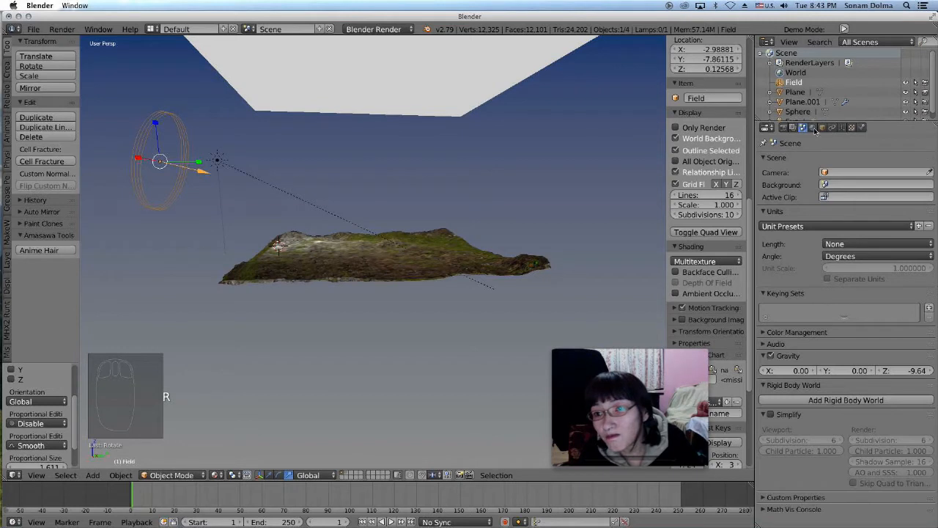
# - Set the wind field's strength to 4.2, flow to 1.4, noise to 0.3 and seed to 128
pyautogui.click(861, 127)
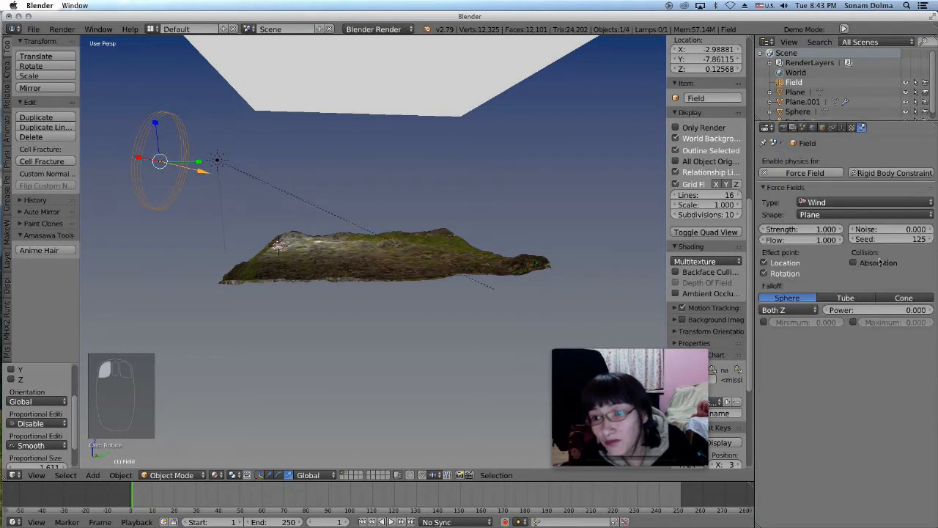
pyautogui.moveTo(806, 229); pyautogui.dragTo(850, 230)
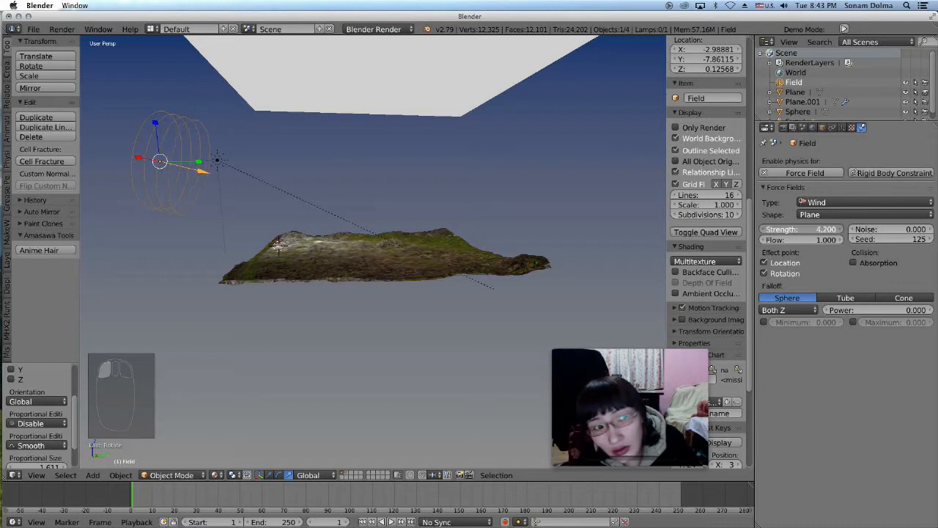
pyautogui.moveTo(877, 232); pyautogui.dragTo(880, 231)
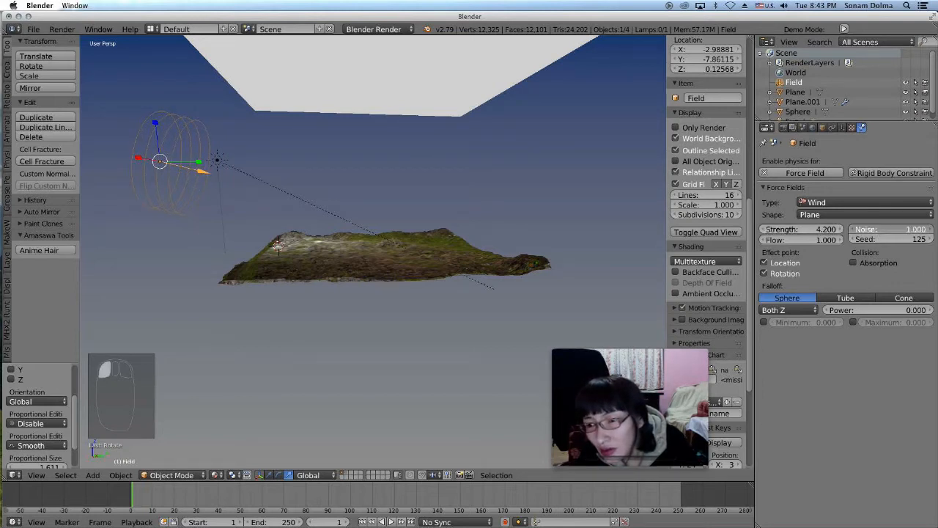
pyautogui.moveTo(880, 231); pyautogui.dragTo(877, 243)
pyautogui.moveTo(813, 241); pyautogui.dragTo(823, 242)
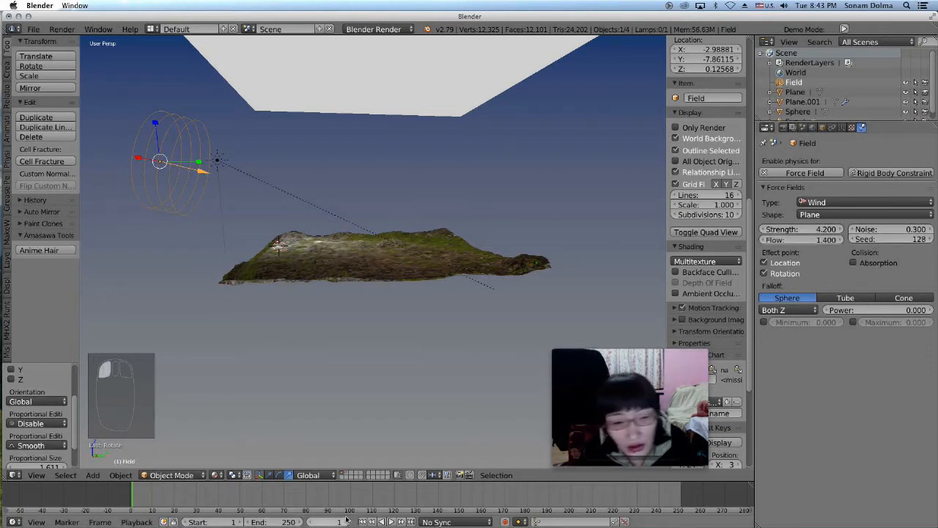
# - Play the rain animation and view it close to the landscape to check the wind's effect, returning to the first frame
pyautogui.click(391, 522)
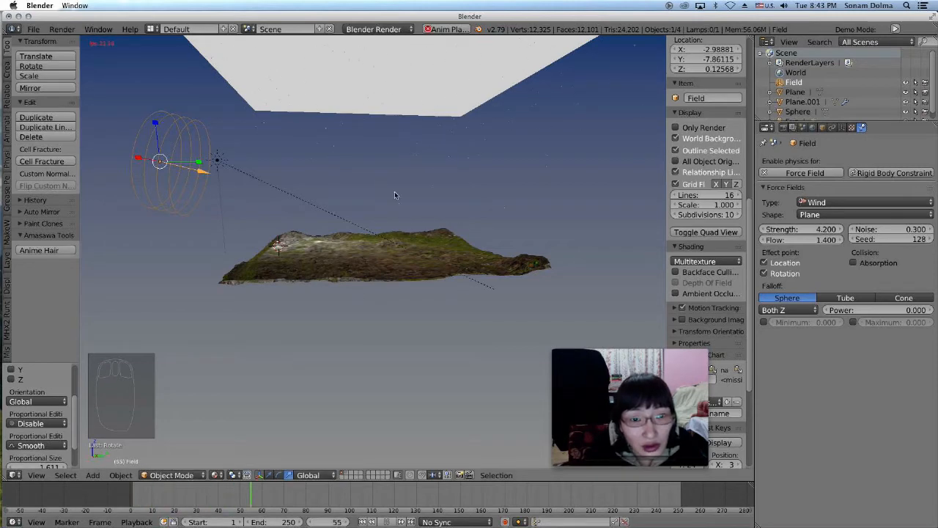
pyautogui.moveTo(394, 191); pyautogui.dragTo(388, 179, button='middle')
pyautogui.scroll(4, 388, 179)
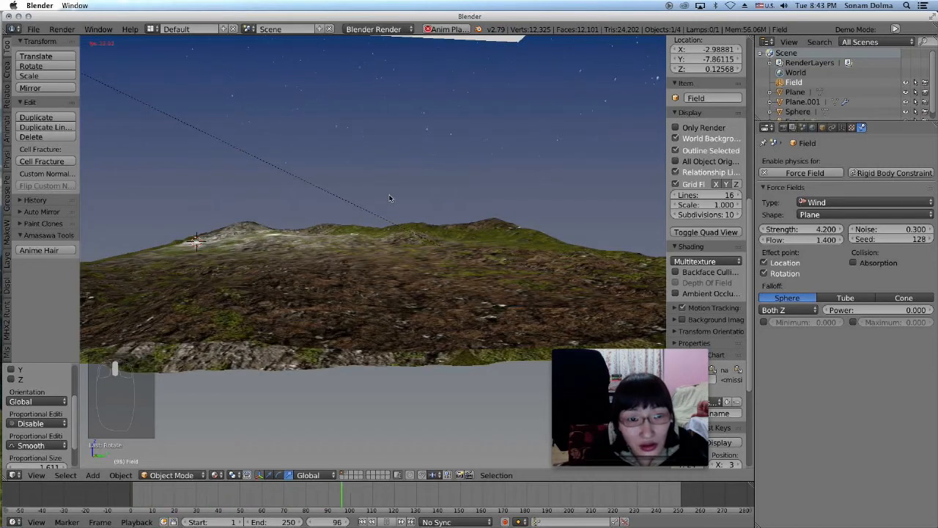
pyautogui.scroll(2, 437, 251)
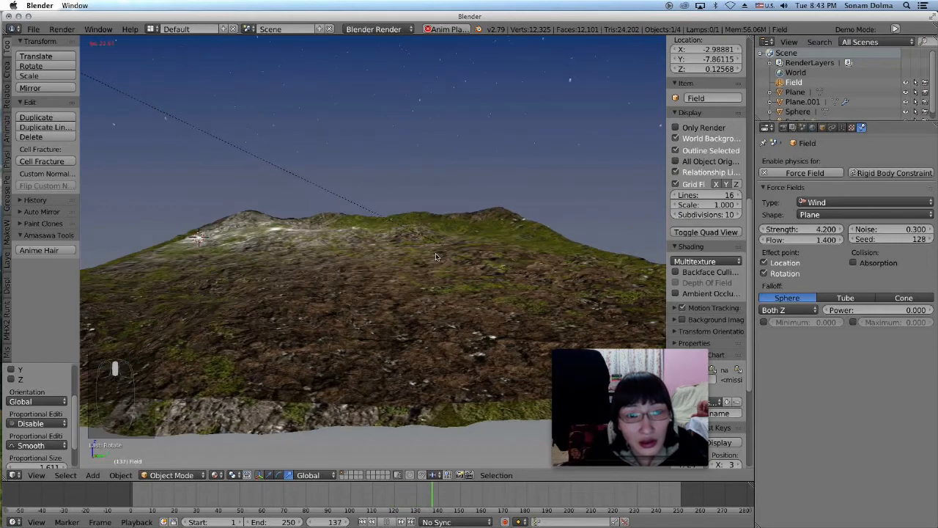
pyautogui.scroll(3, 435, 253)
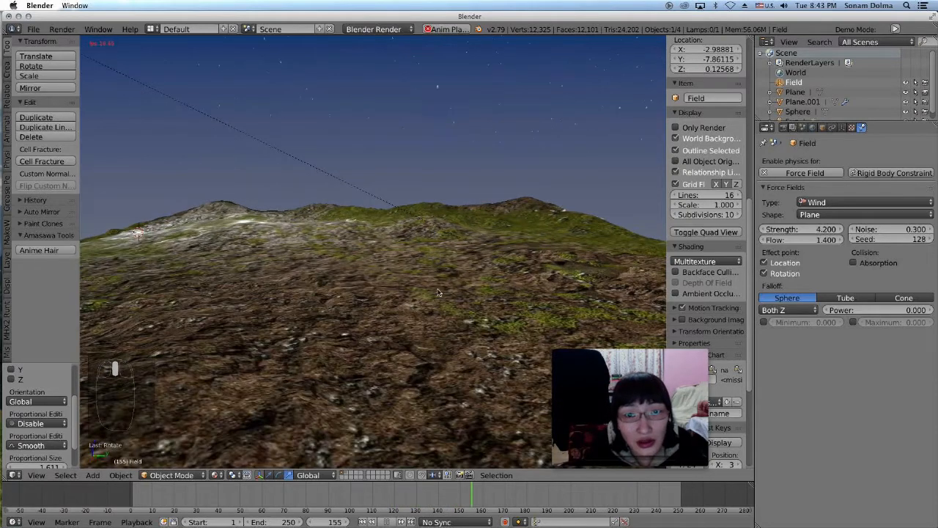
pyautogui.click(387, 521)
pyautogui.click(362, 522)
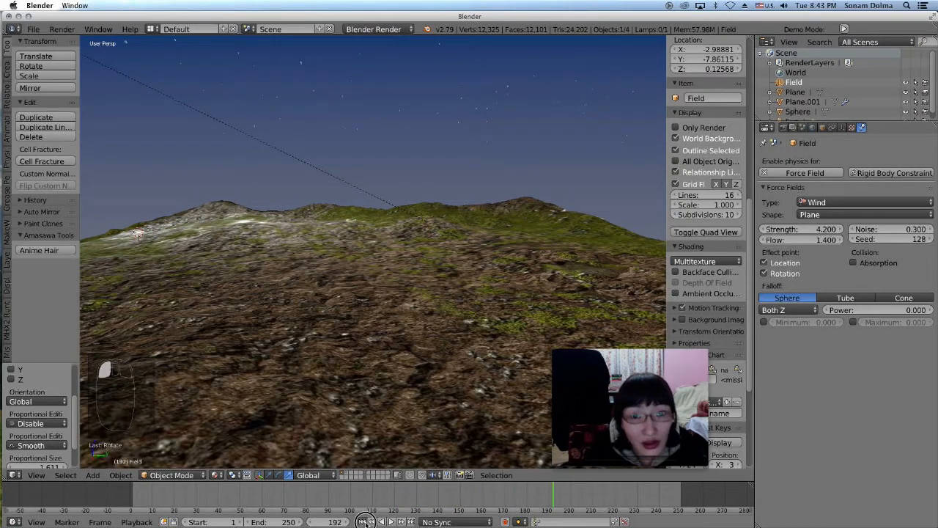
# - Set the emitter plane's particle size to 0.22 and random size to 0.472
pyautogui.scroll(-5, 469, 128)
pyautogui.rightClick(458, 125)
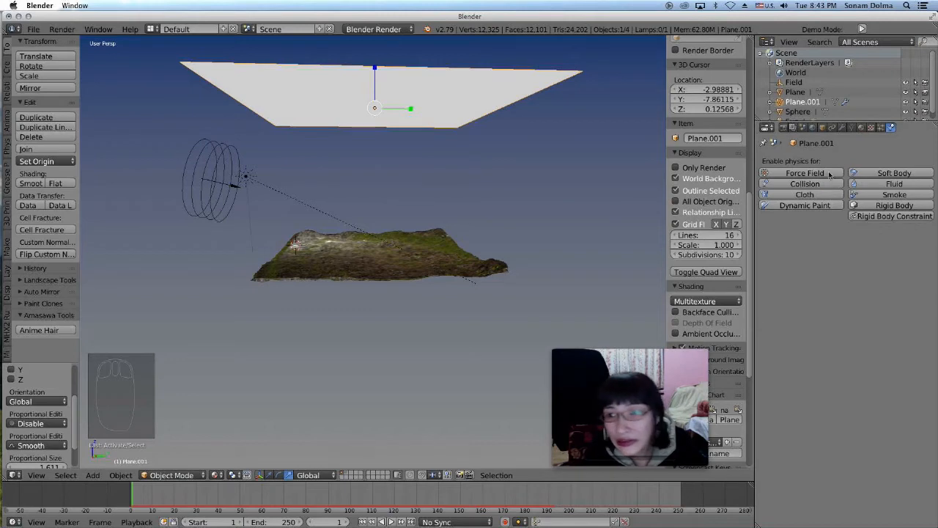
pyautogui.click(881, 128)
pyautogui.scroll(-1, 869, 365)
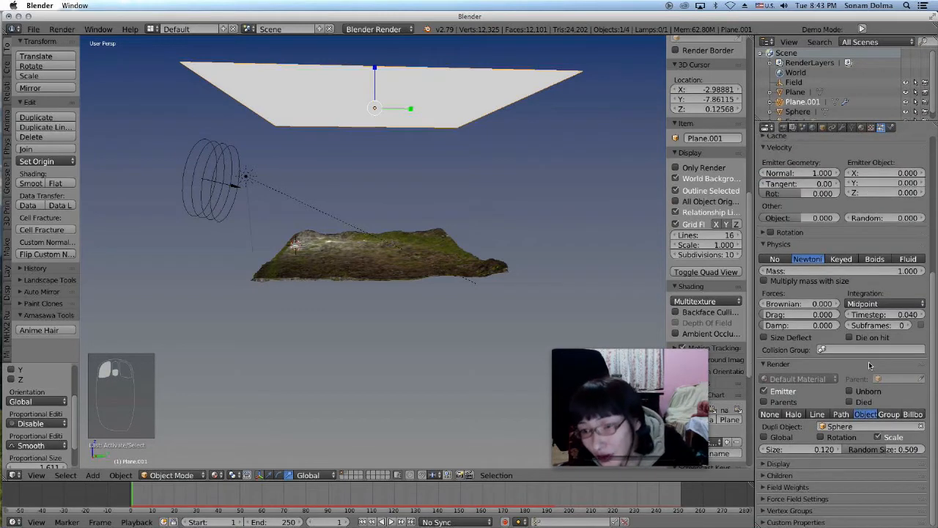
pyautogui.moveTo(838, 450); pyautogui.dragTo(874, 449)
pyautogui.scroll(1, 575, 275)
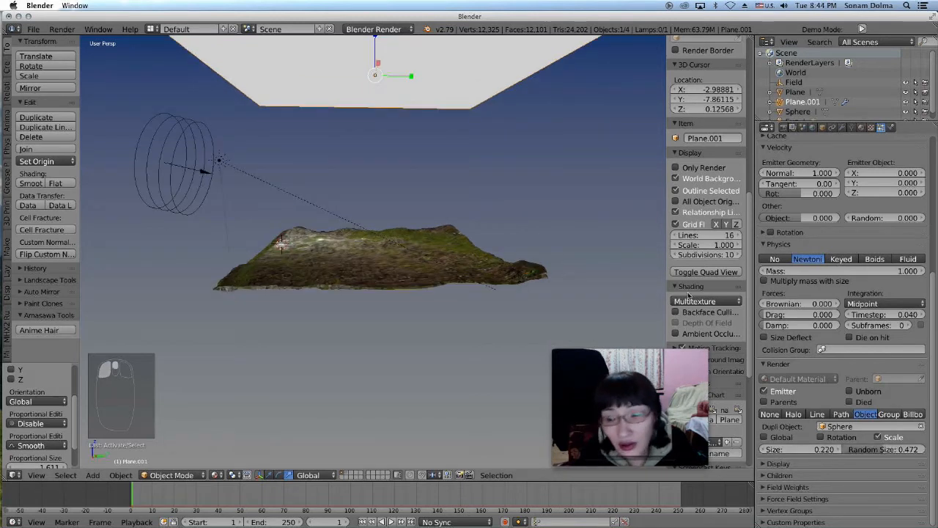
pyautogui.scroll(1, 865, 308)
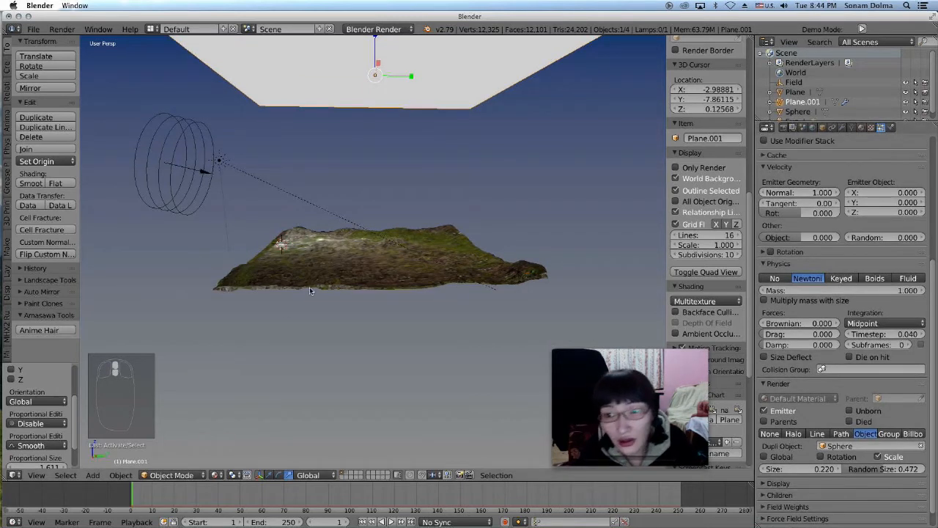
# - Play the animation and inspect the resized raindrops up close and from farther away
pyautogui.click(391, 522)
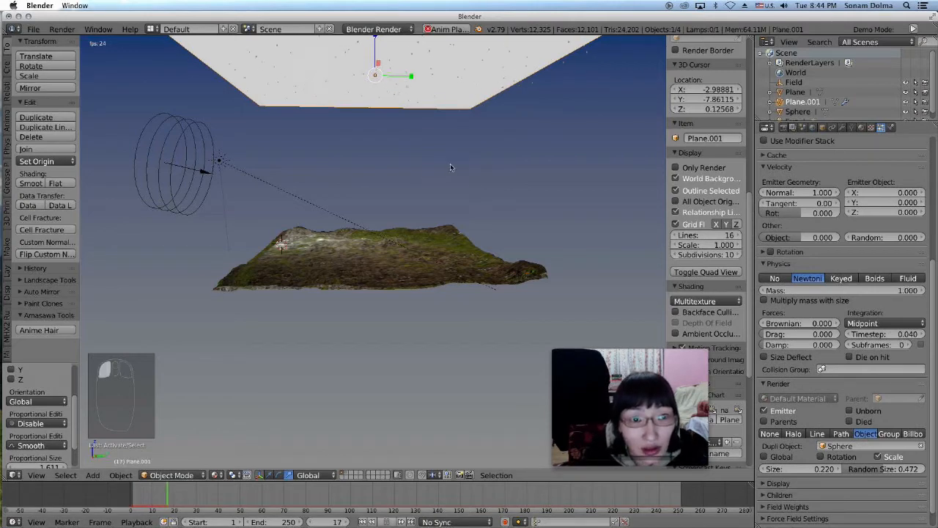
pyautogui.scroll(4, 480, 160)
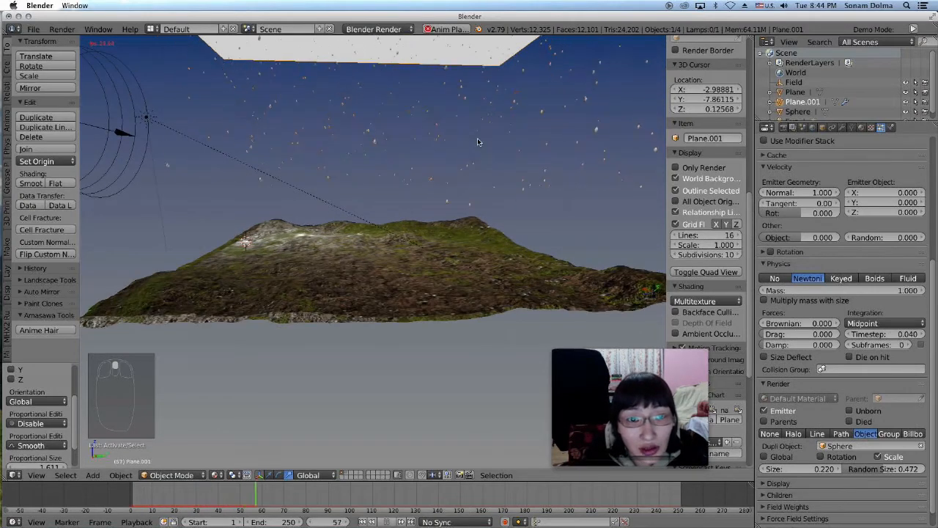
pyautogui.scroll(2, 476, 140)
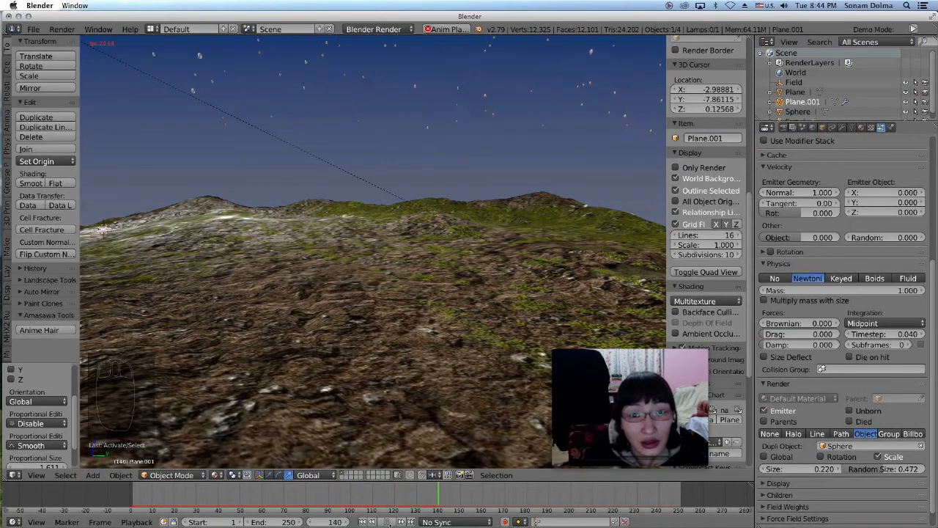
pyautogui.click(366, 523)
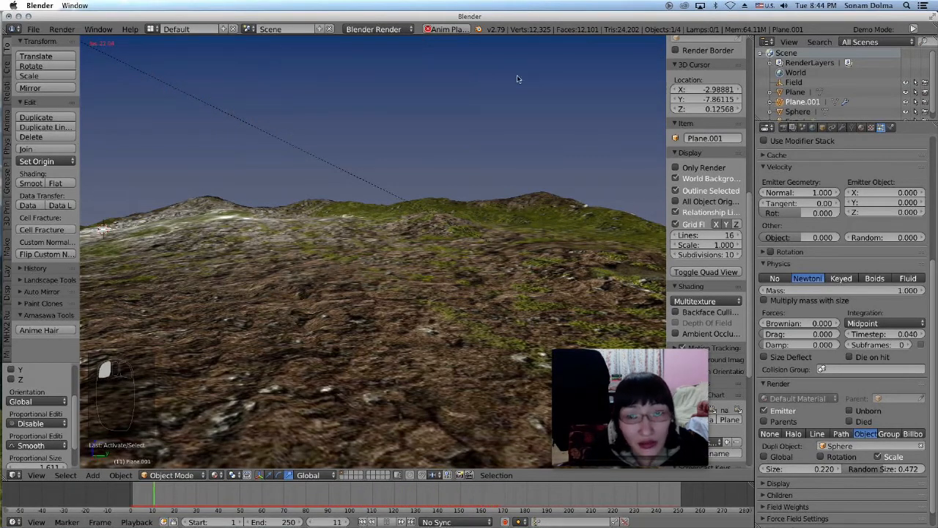
pyautogui.scroll(-6, 449, 104)
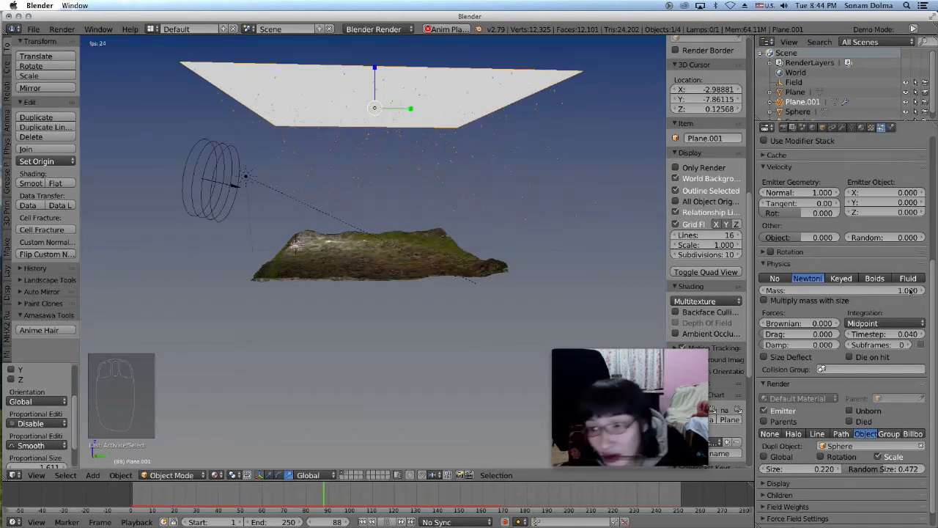
# - Set the emitter's particle lifetime to 59.7, check the playback close to the ground and return to the first frame
pyautogui.scroll(2, 861, 214)
pyautogui.scroll(3, 861, 214)
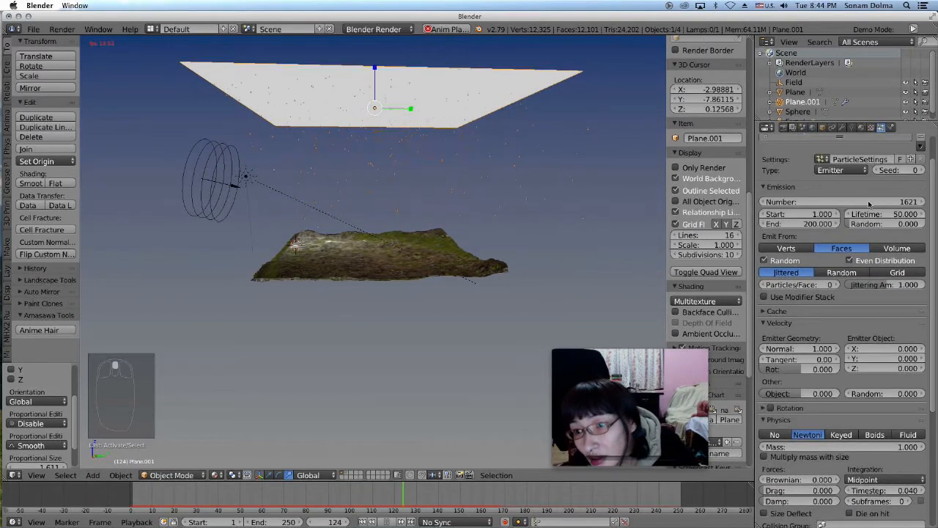
pyautogui.moveTo(864, 214); pyautogui.dragTo(866, 214)
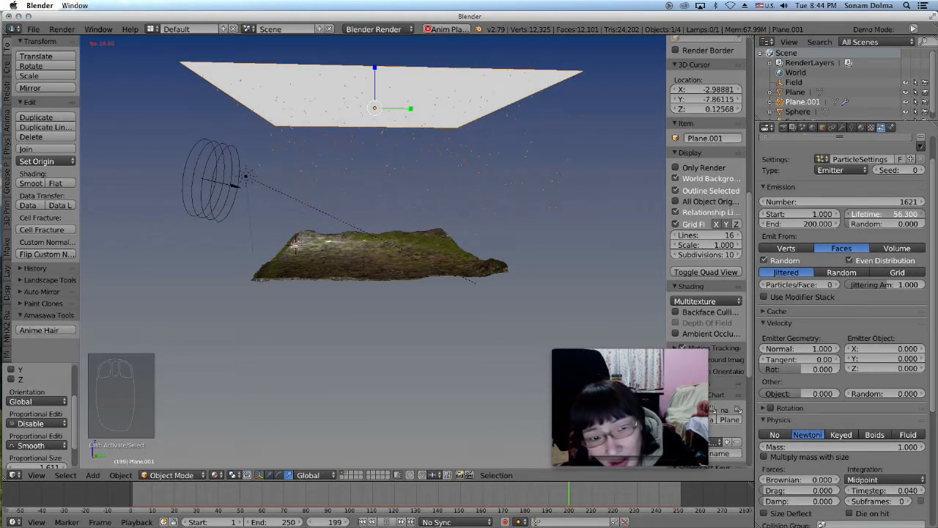
pyautogui.scroll(5, 443, 254)
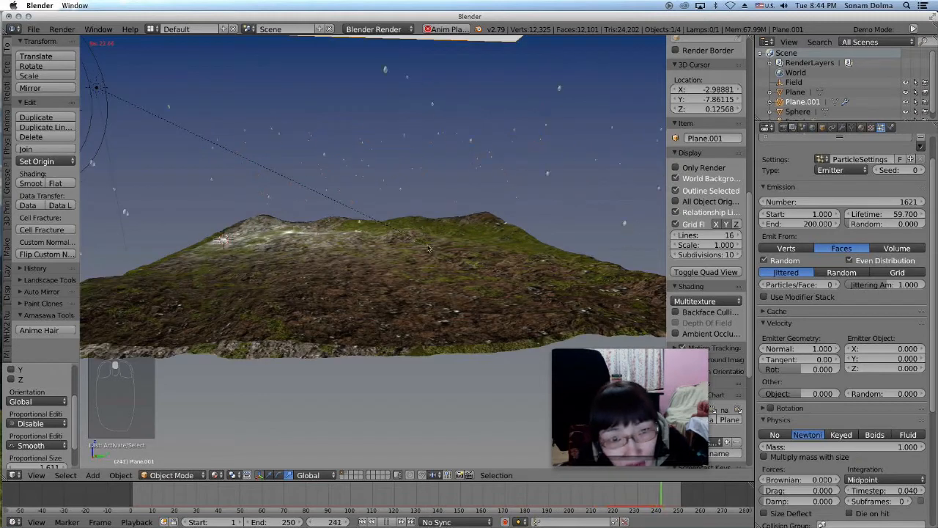
pyautogui.scroll(-2, 443, 253)
pyautogui.scroll(3, 443, 253)
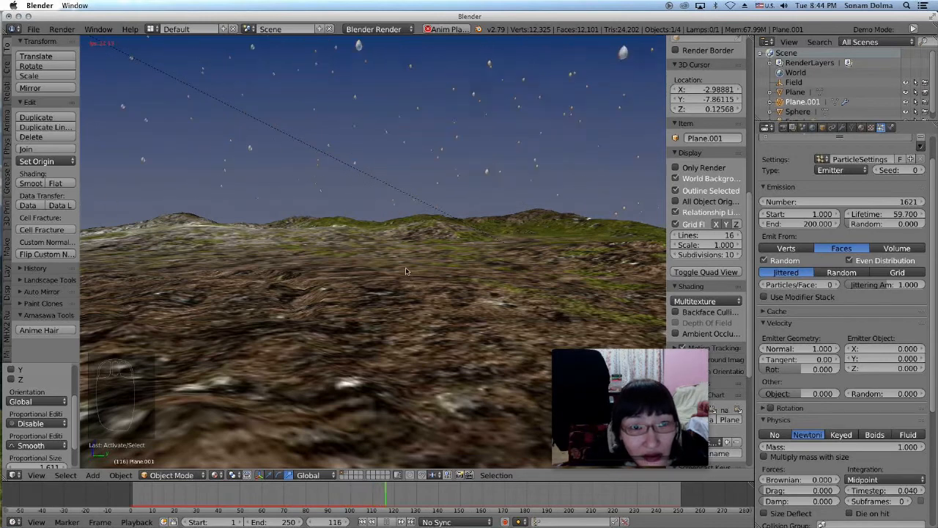
pyautogui.click(388, 521)
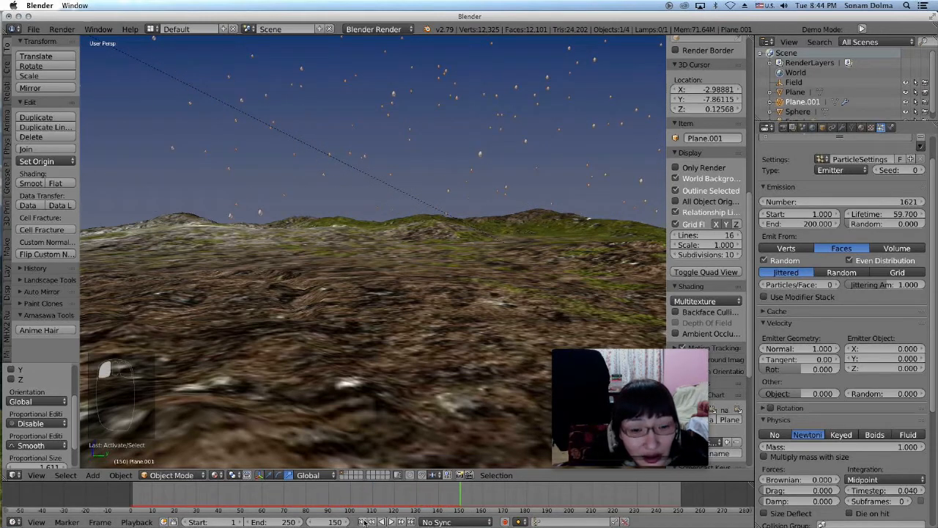
pyautogui.click(362, 521)
# - Limit the viewport display to Only Render and play the rain animation from a low view over the landscape
pyautogui.click(676, 168)
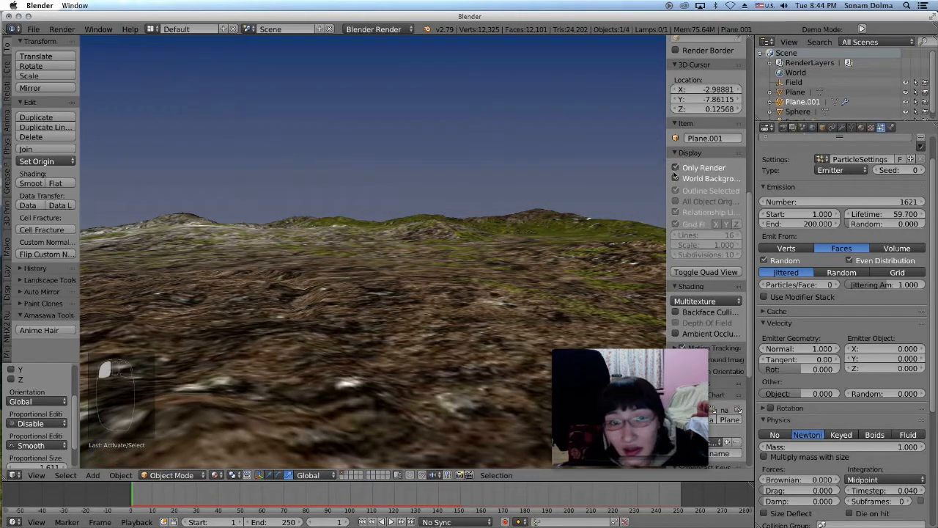
pyautogui.click(392, 521)
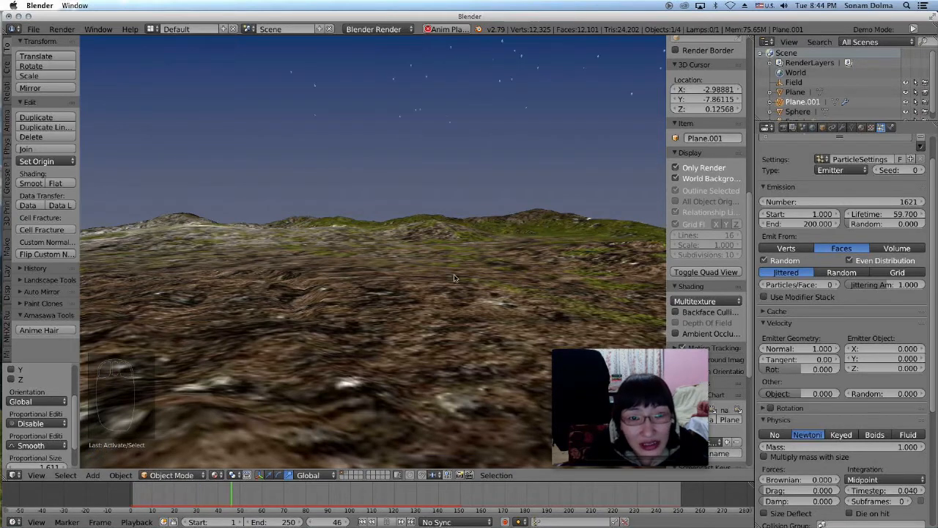
pyautogui.moveTo(457, 273); pyautogui.dragTo(443, 313, button='middle')
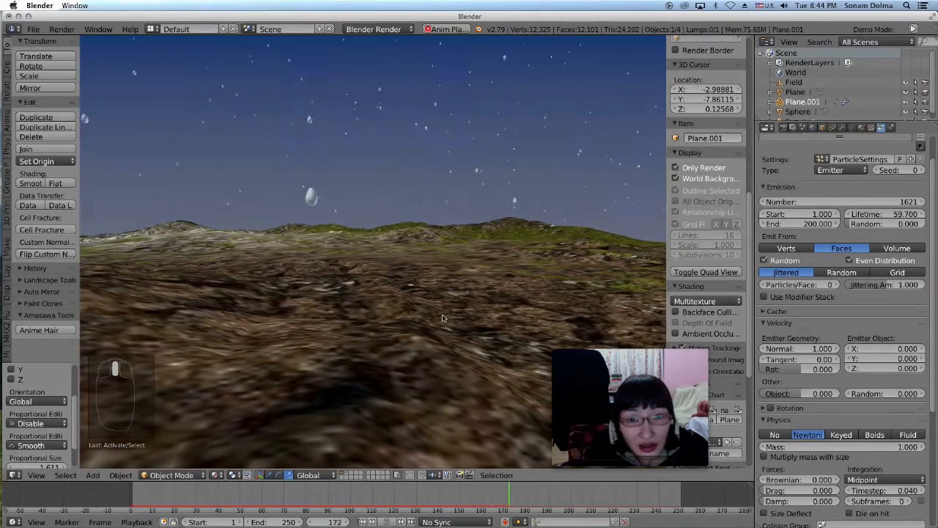
pyautogui.click(384, 523)
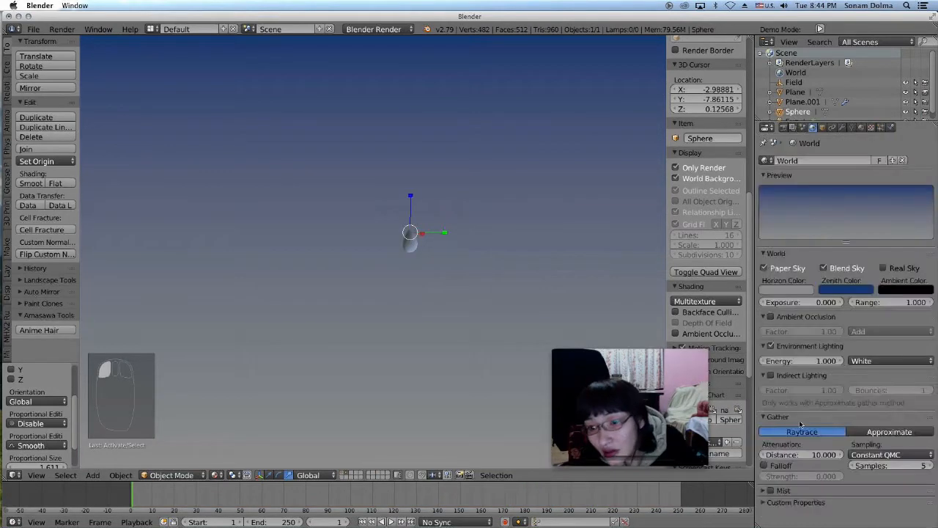
# - Give the raindrop material a light grey diffuse colour with intensity 0.561 and a specular intensity of 0.166
pyautogui.click(799, 212)
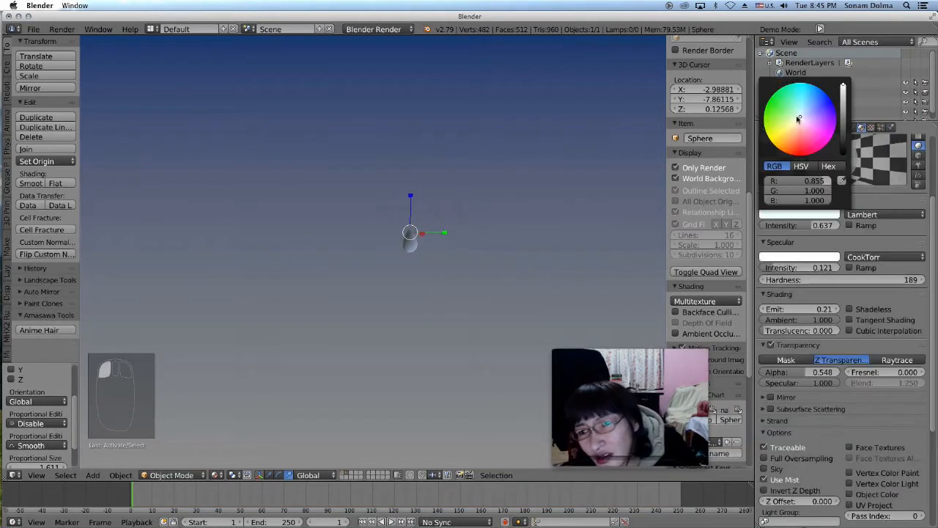
pyautogui.moveTo(806, 268); pyautogui.dragTo(810, 269)
pyautogui.click(811, 225)
pyautogui.moveTo(811, 225); pyautogui.dragTo(806, 225)
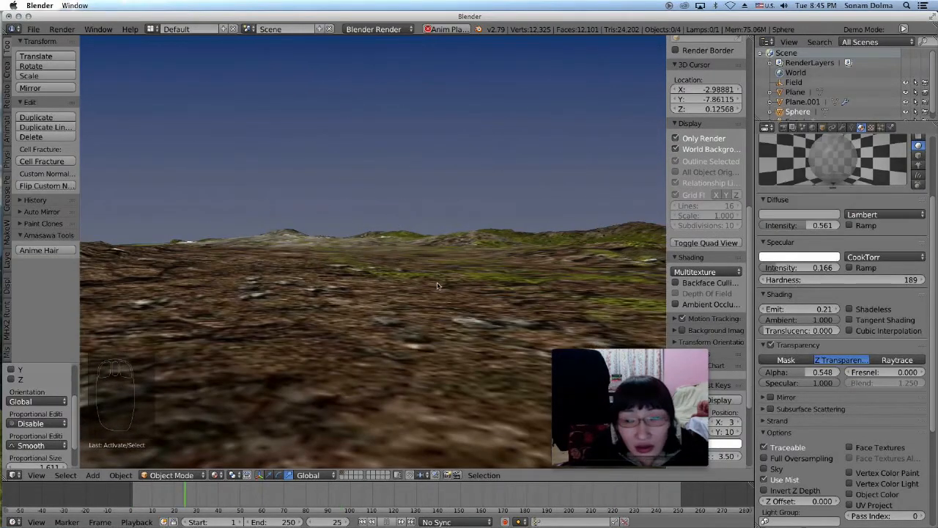
pyautogui.click(799, 213)
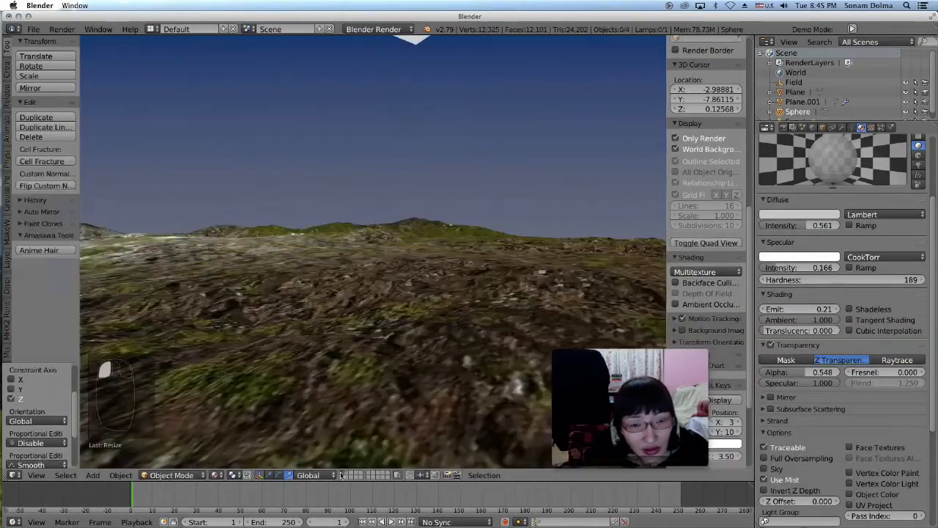
# - Set the landscape material's diffuse intensity to 0.278 and specular intensity to 0.287, checking it during playback
pyautogui.scroll(5, 397, 313)
pyautogui.moveTo(397, 313); pyautogui.dragTo(396, 293, button='middle')
pyautogui.click(397, 293)
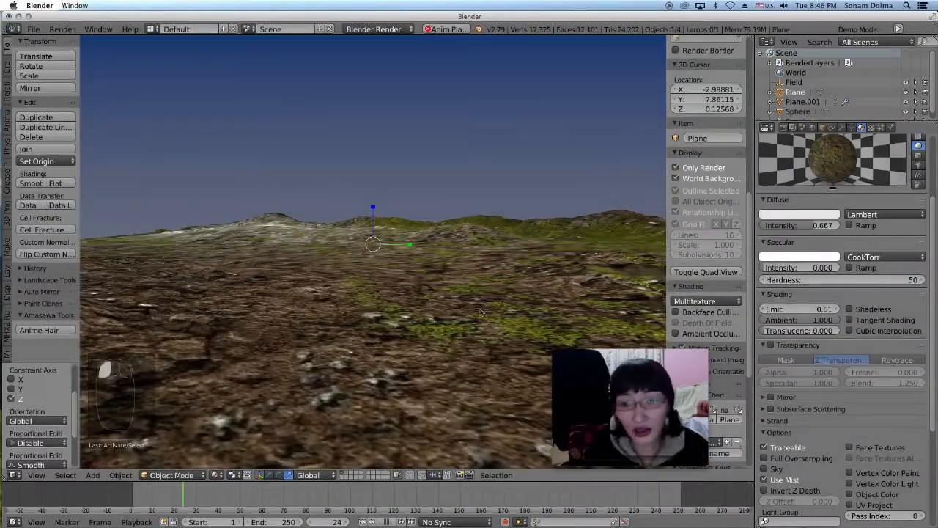
pyautogui.moveTo(811, 226); pyautogui.dragTo(783, 226)
pyautogui.moveTo(765, 268); pyautogui.dragTo(791, 268)
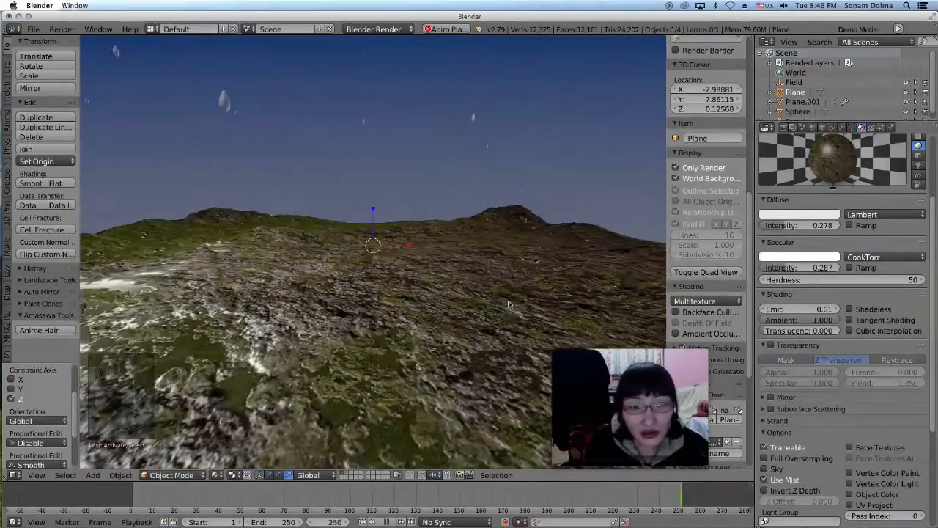
pyautogui.click(388, 522)
# - Strengthen the scene's gravity to -11.39 on Z and play the animation to check how the drops fall
pyautogui.rightClick(435, 125)
pyautogui.click(802, 128)
pyautogui.moveTo(898, 370); pyautogui.dragTo(916, 371)
pyautogui.click(386, 521)
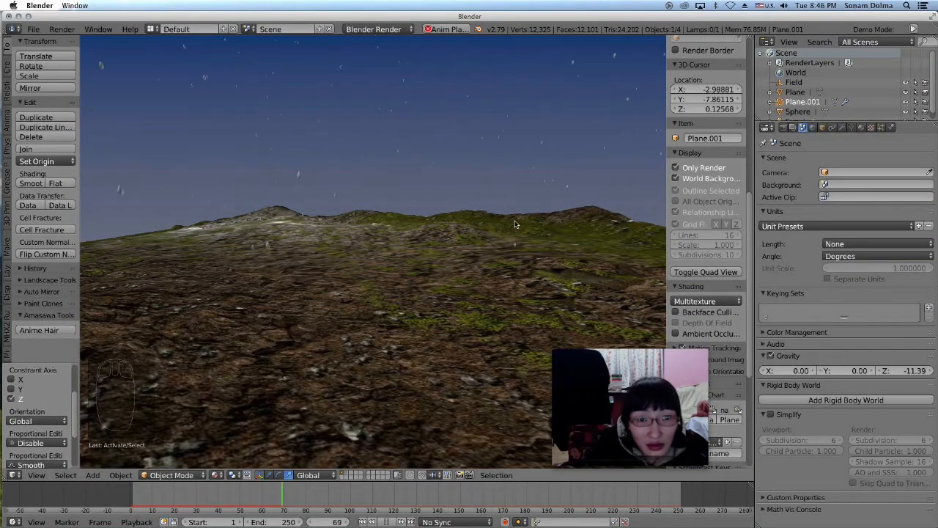
pyautogui.click(386, 521)
# - Replay the rain animation from the first frame and examine the falling drops over the landscape from different views
pyautogui.click(881, 127)
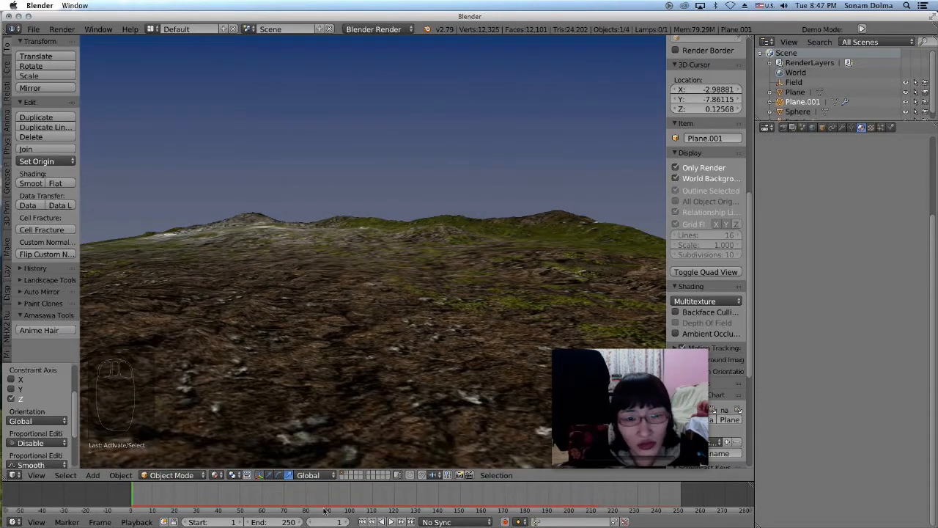
pyautogui.hotkey('shift', 'Left')
pyautogui.scroll(-6, 854, 315)
pyautogui.hotkey('alt', 'a')
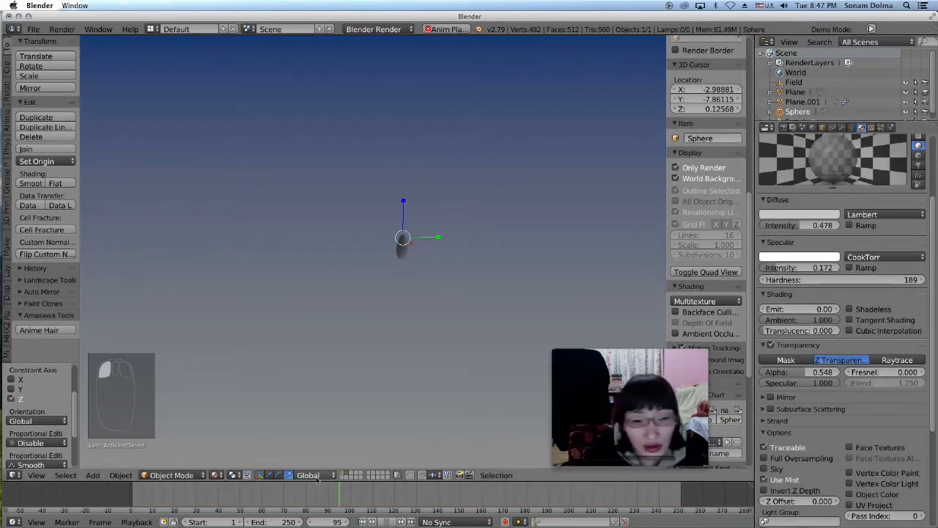
pyautogui.hotkey('alt', 'a')
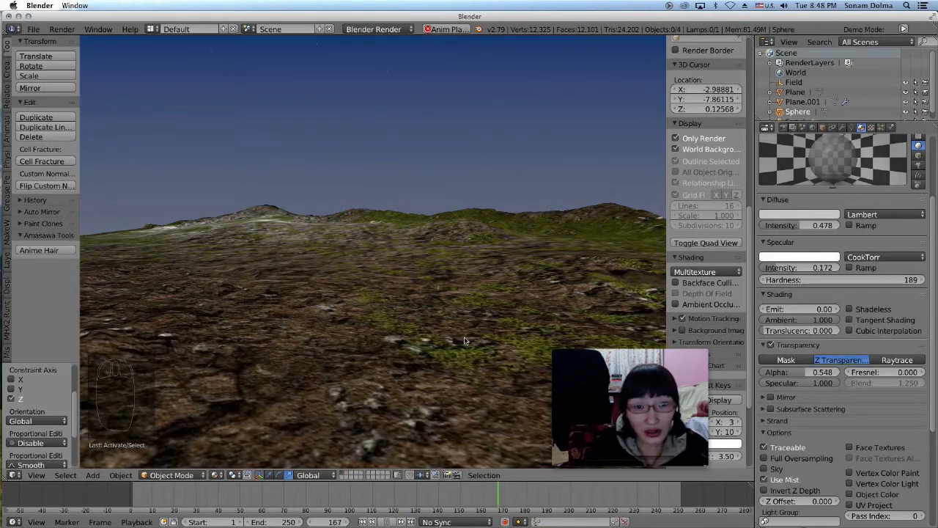
pyautogui.click(387, 521)
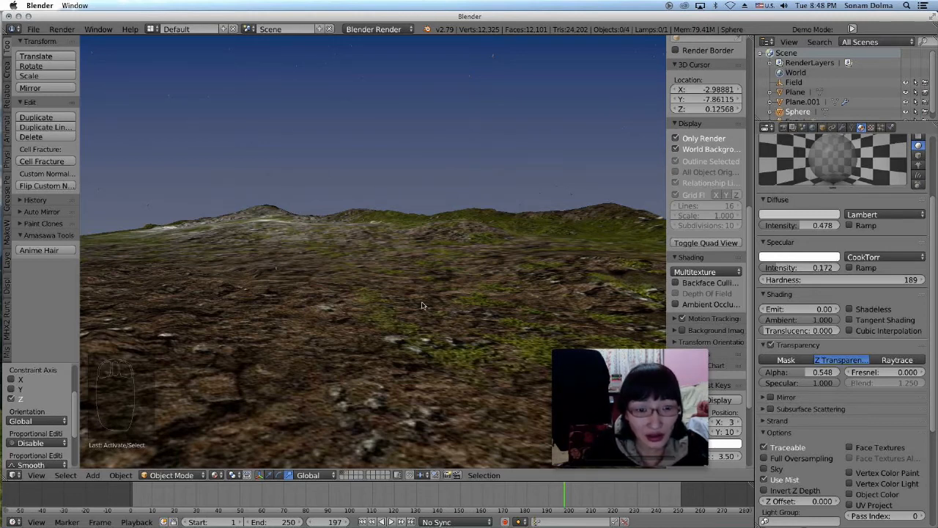
pyautogui.scroll(-2, 436, 299)
pyautogui.moveTo(419, 275); pyautogui.dragTo(432, 270, button='middle')
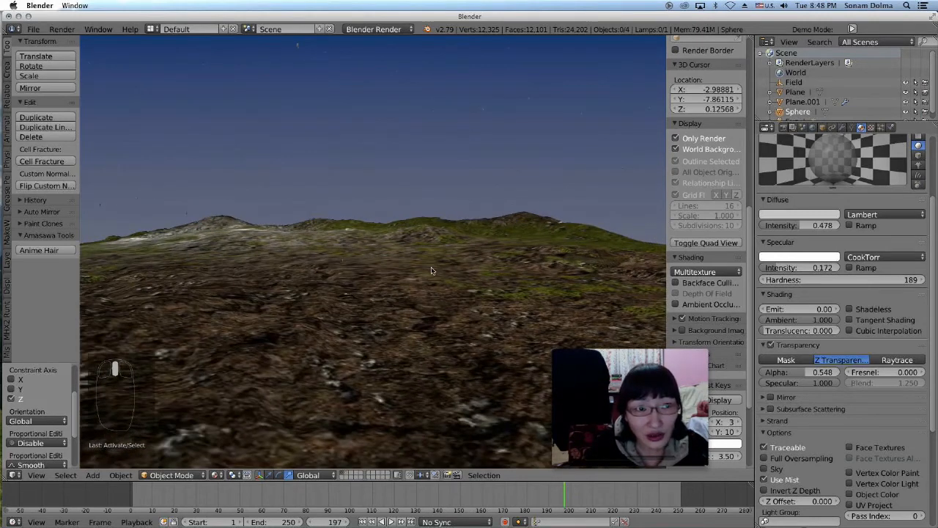